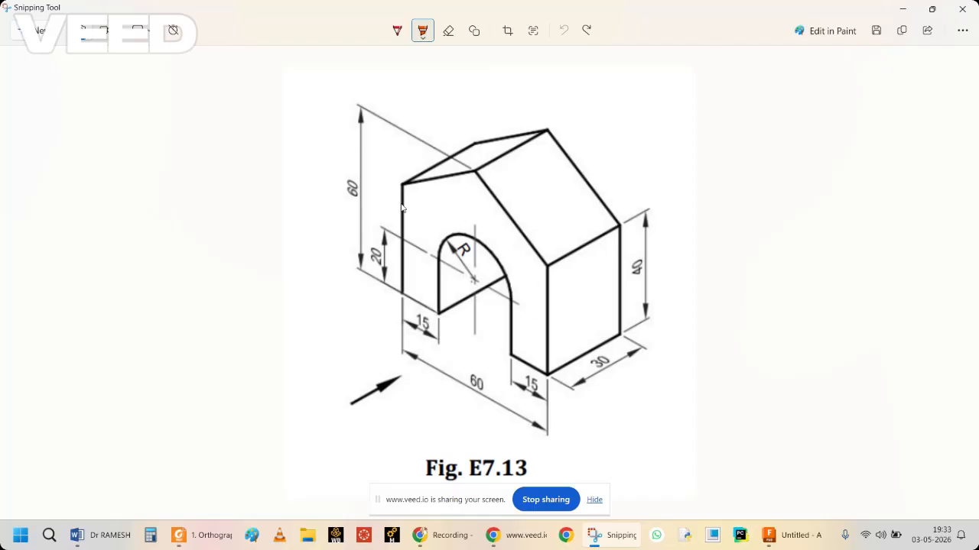
{"action": "mouse_move", "coordinate": [411, 298]}
{"action": "left_mouse_down"}
{"action": "mouse_move", "coordinate": [432, 213]}
{"action": "mouse_move", "coordinate": [467, 216]}
{"action": "mouse_move", "coordinate": [500, 243]}
{"action": "mouse_move", "coordinate": [527, 286]}
{"action": "mouse_move", "coordinate": [530, 355]}
{"action": "mouse_move", "coordinate": [609, 292]}
{"action": "left_mouse_up"}
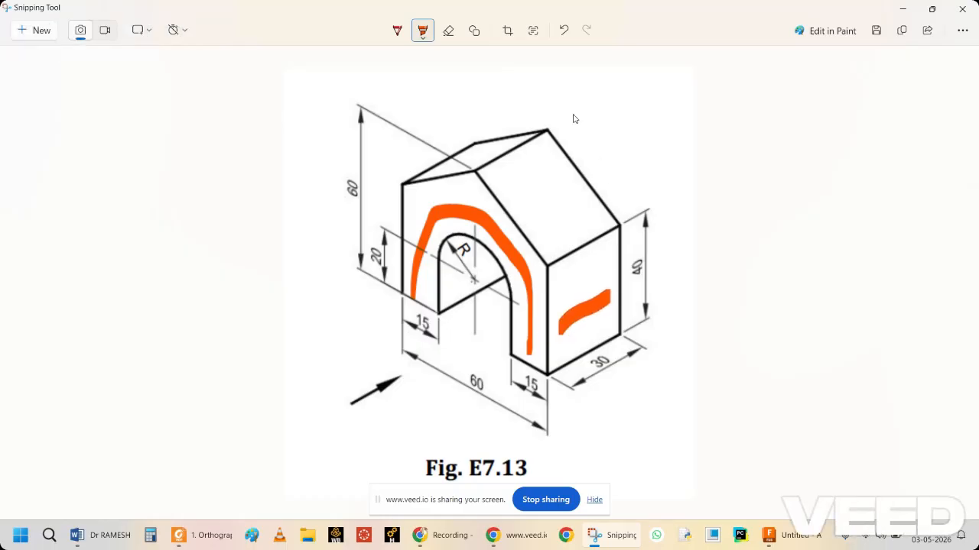
{"action": "left_click", "coordinate": [564, 31]}
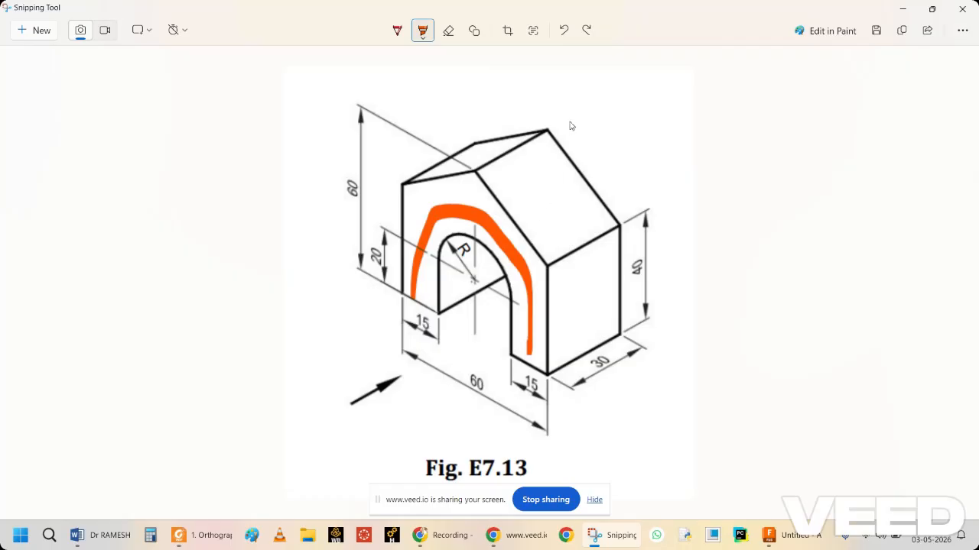
{"action": "left_click", "coordinate": [563, 31]}
Reduce the Snipping Tool window from full screen, enlarge the Fig. E7.13 image in it, and switch to Autodesk Fusion.
{"action": "left_click", "coordinate": [931, 9]}
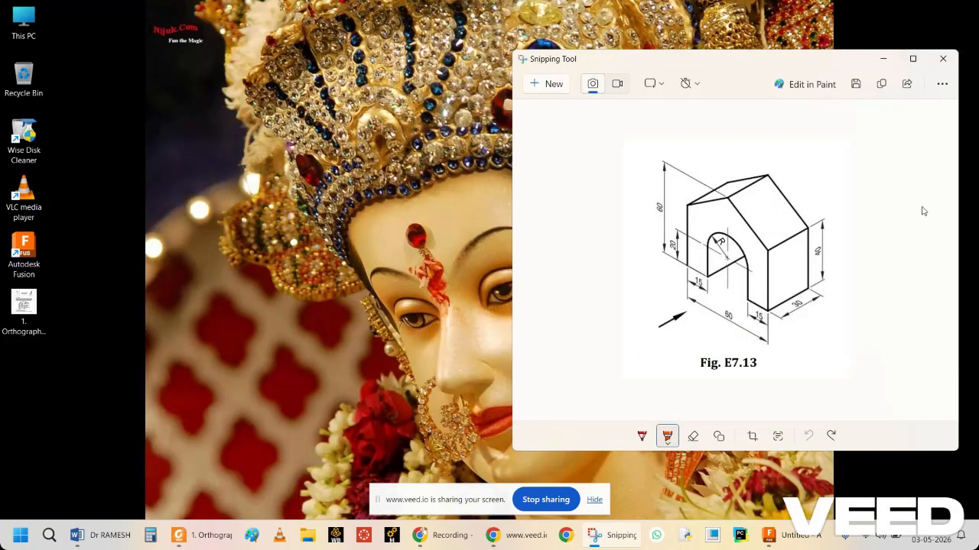
{"action": "scroll", "coordinate": [923, 211], "scroll_direction": "up", "scroll_amount": 3, "text": "ctrl"}
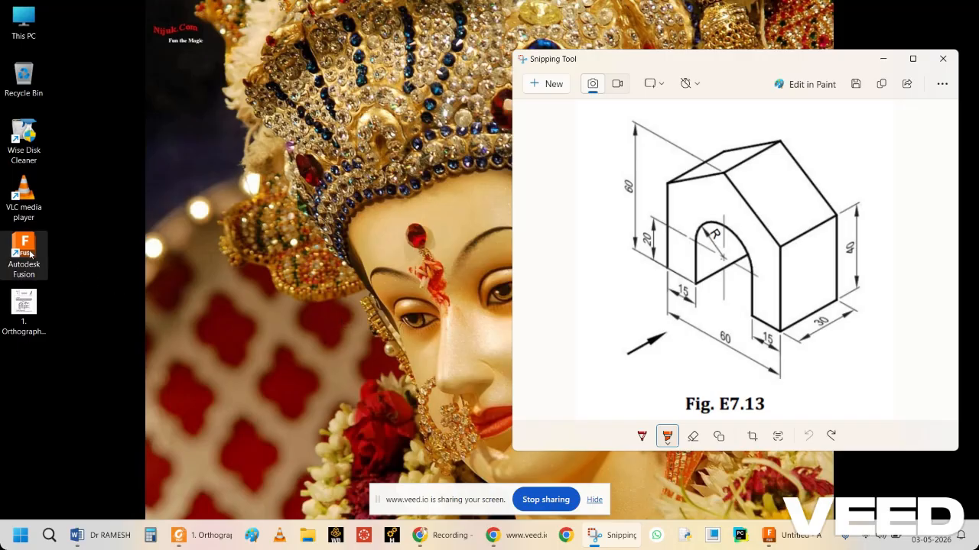
{"action": "left_click_drag", "start_coordinate": [31, 255], "coordinate": [127, 211]}
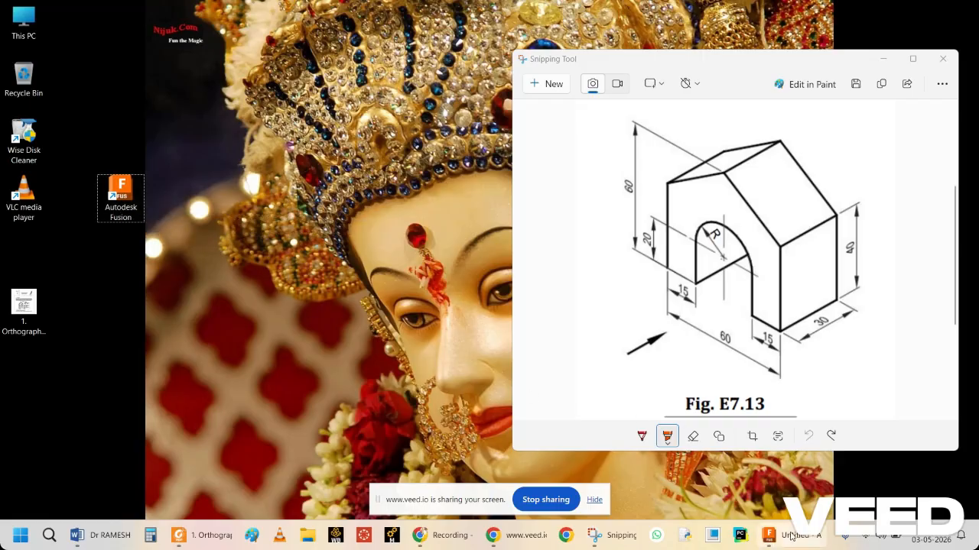
{"action": "mouse_move", "coordinate": [792, 540]}
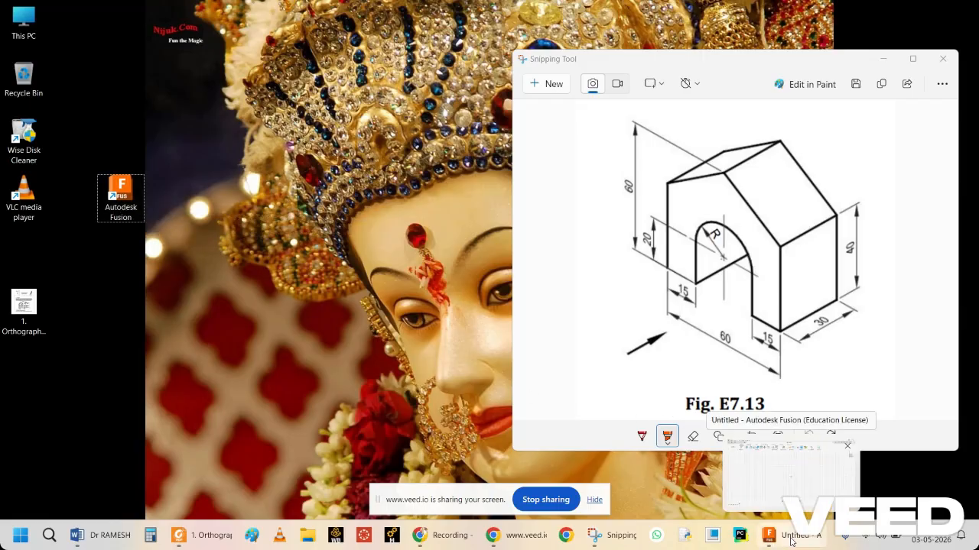
{"action": "left_click", "coordinate": [792, 538]}
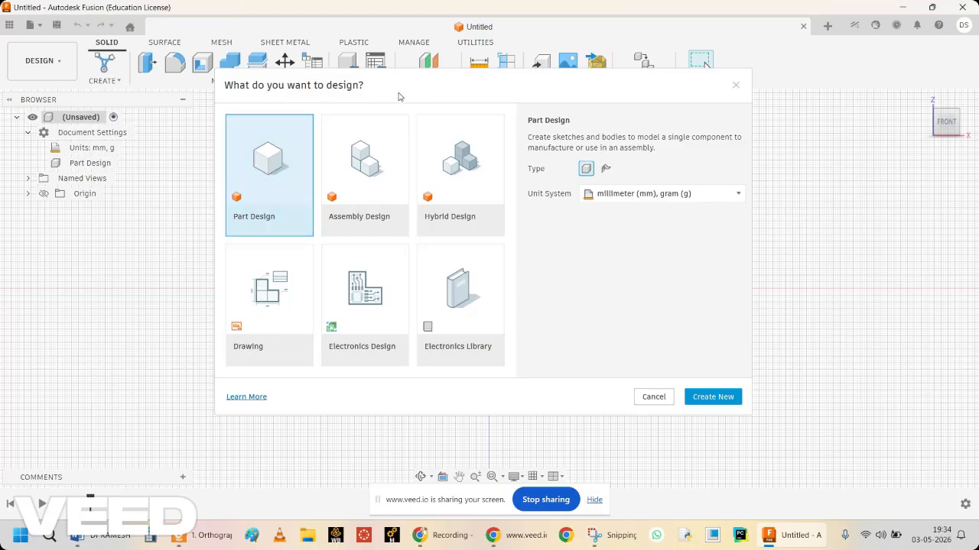
{"action": "left_click", "coordinate": [272, 300]}
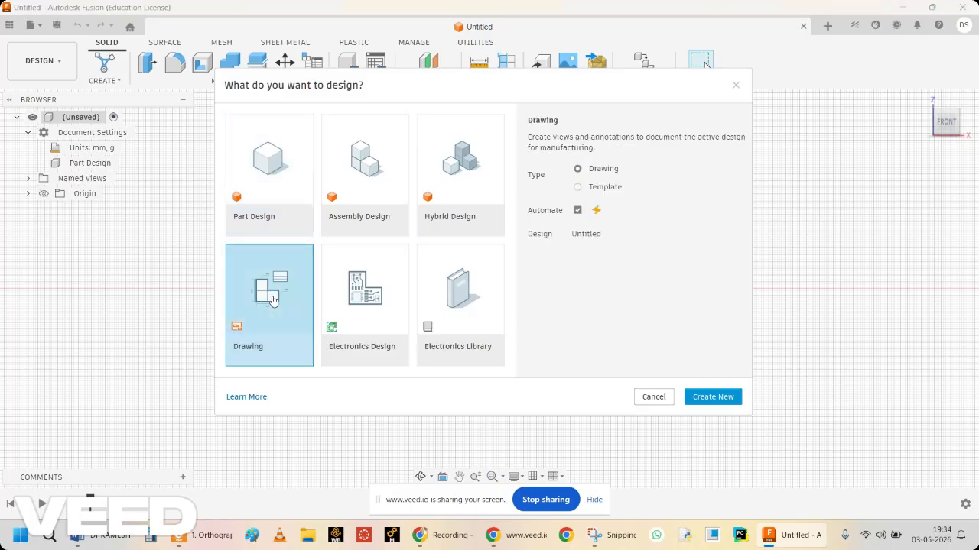
{"action": "left_click", "coordinate": [711, 399]}
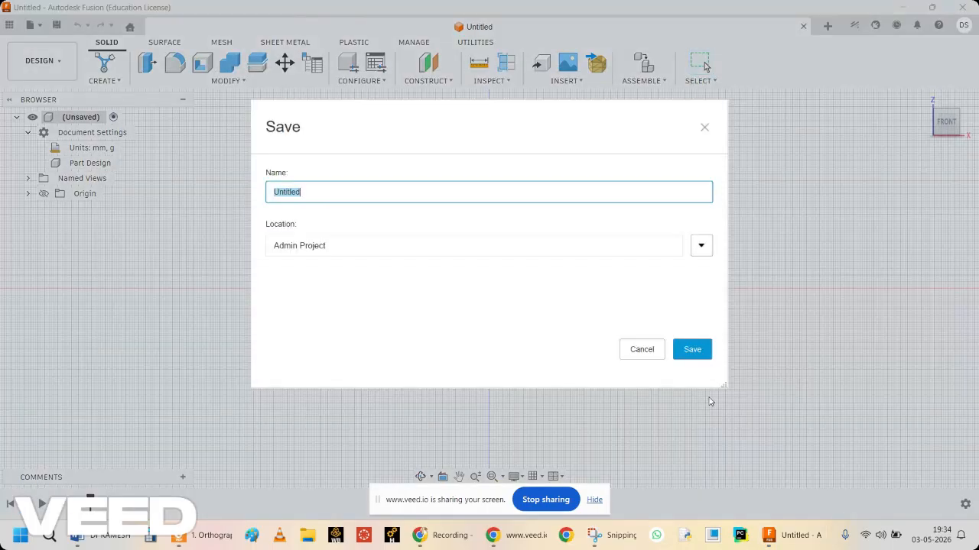
{"action": "left_click", "coordinate": [642, 352]}
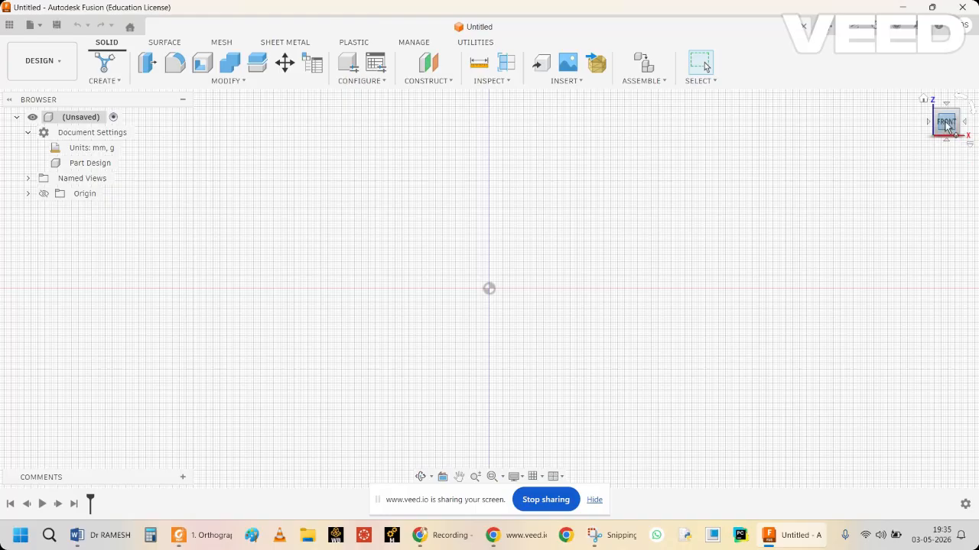
Start a new sketch on the front (XZ) plane and collapse the sketch palette.
{"action": "left_click", "coordinate": [119, 81]}
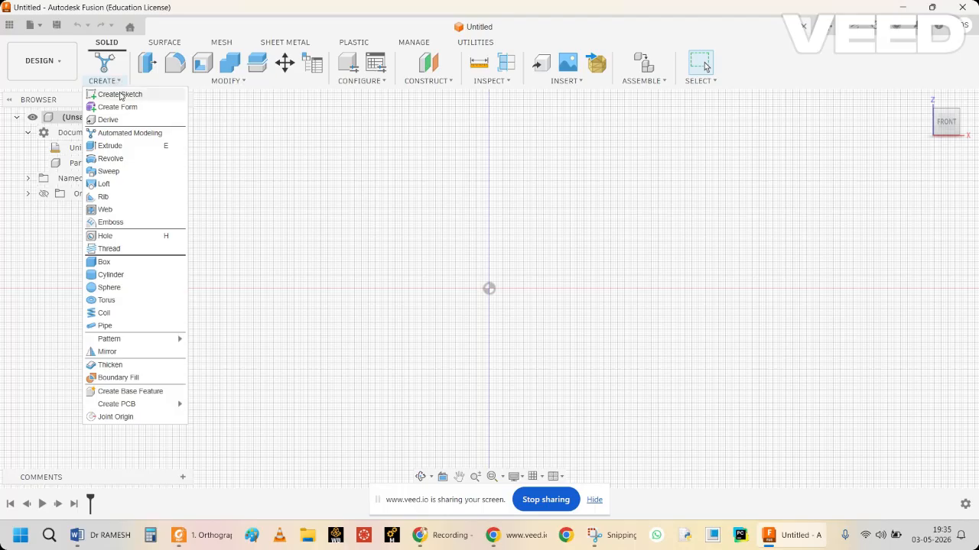
{"action": "left_click", "coordinate": [120, 94]}
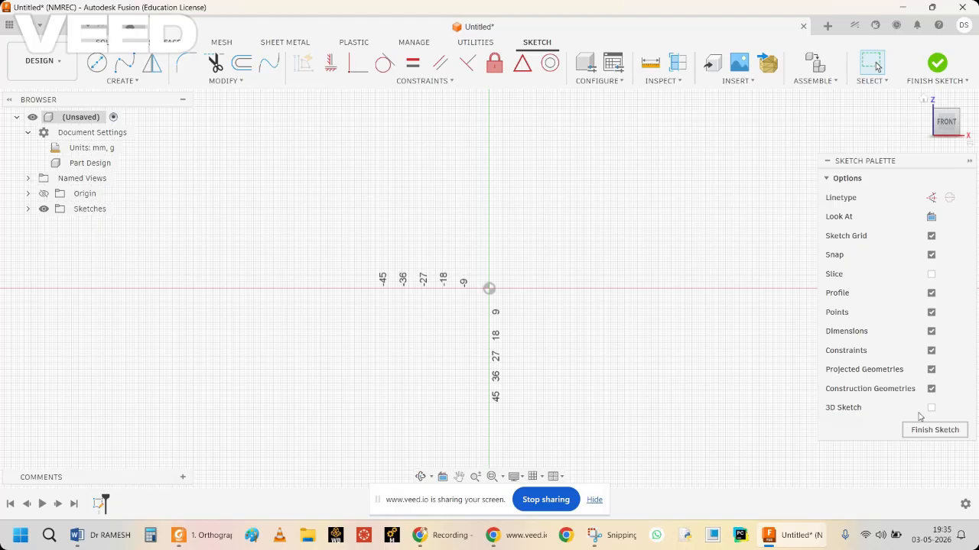
{"action": "left_click", "coordinate": [970, 162]}
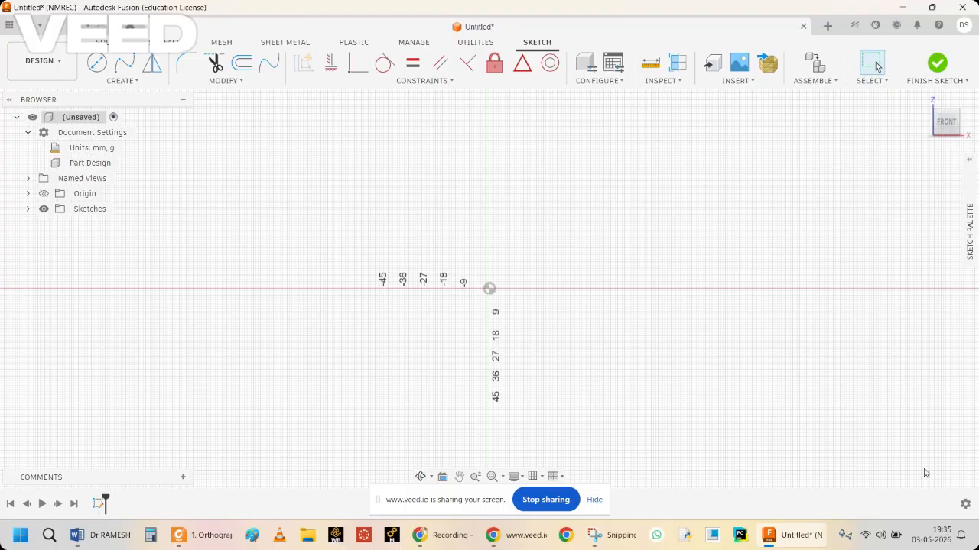
Check the reference figure and sketch a two-point rectangle around the origin, 60 mm high and about 105 mm wide.
{"action": "left_click", "coordinate": [613, 535]}
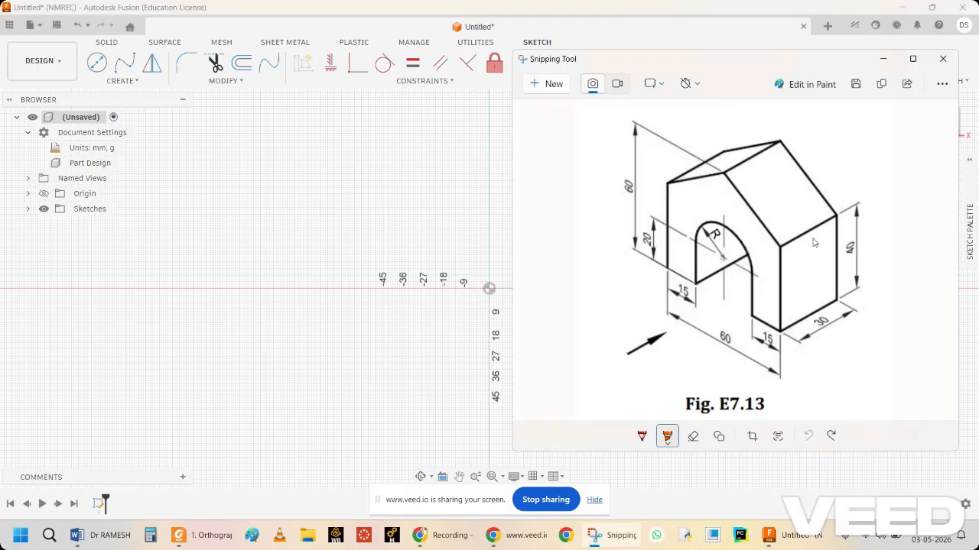
{"action": "left_click", "coordinate": [884, 59]}
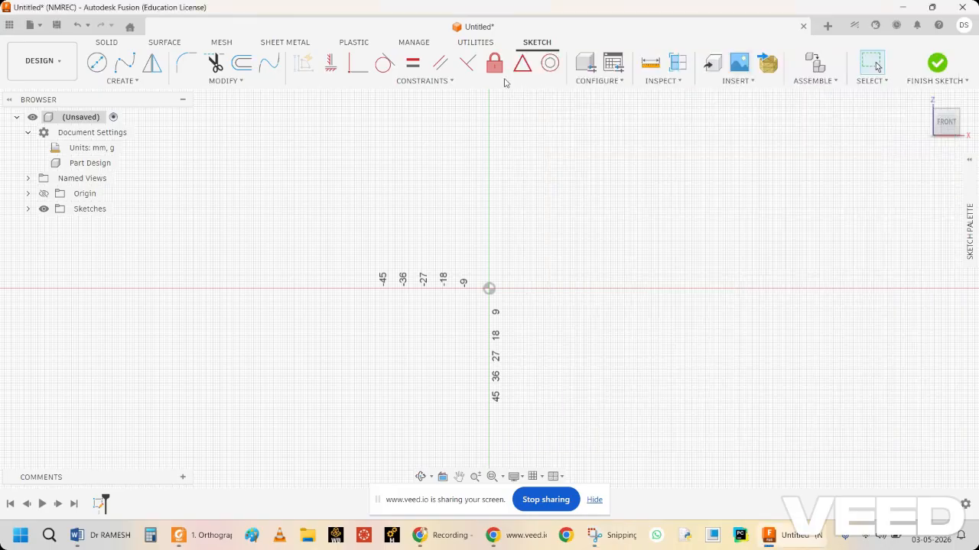
{"action": "left_click", "coordinate": [135, 81]}
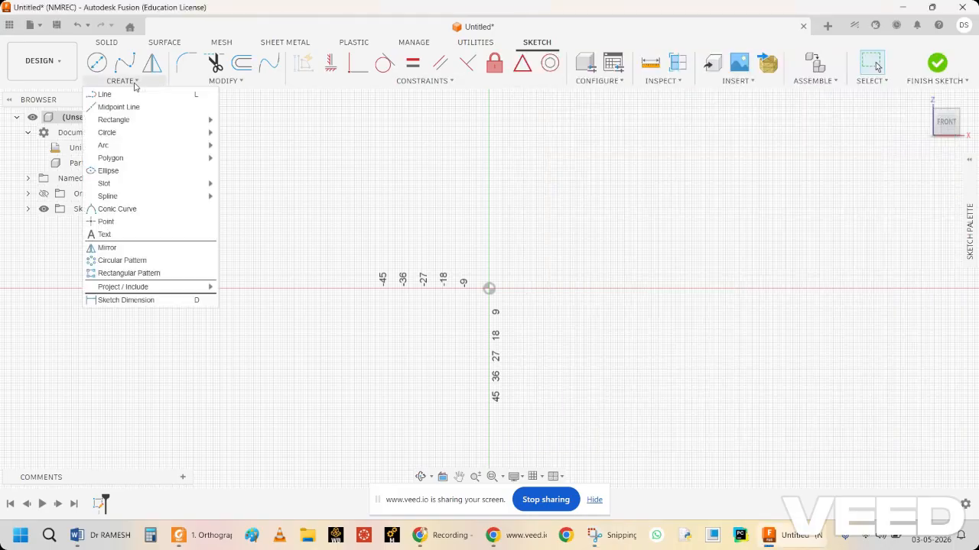
{"action": "mouse_move", "coordinate": [136, 120]}
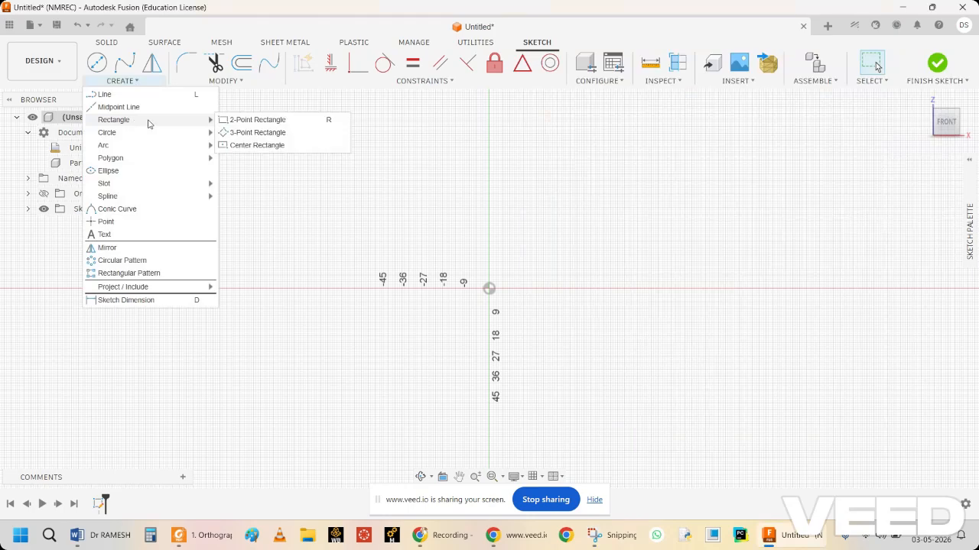
{"action": "left_click", "coordinate": [245, 120]}
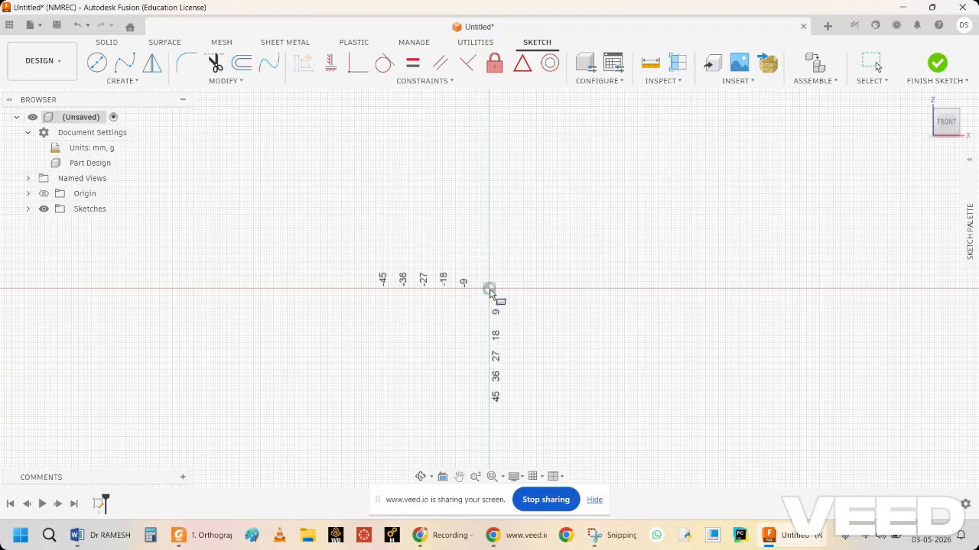
{"action": "left_click", "coordinate": [388, 212]}
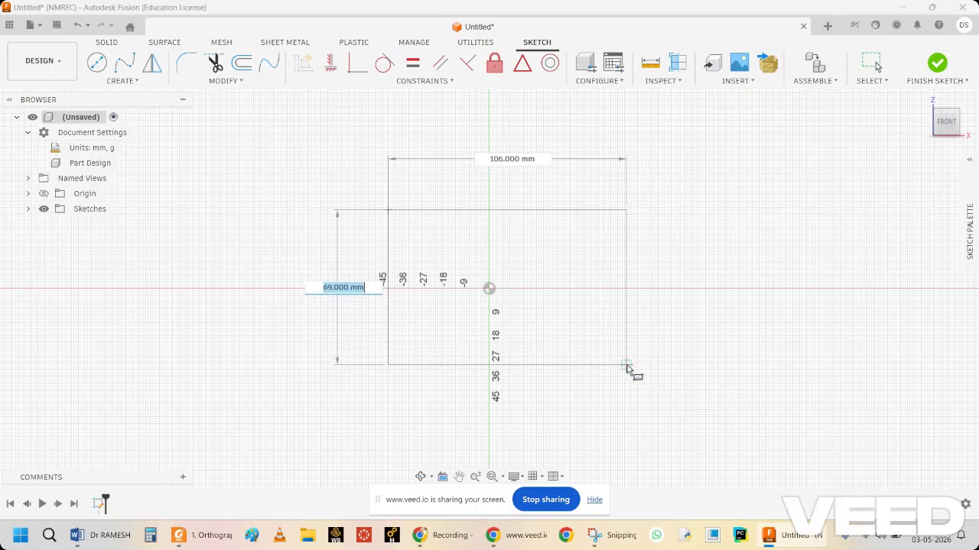
{"action": "type", "text": "60"}
{"action": "key", "text": "Return"}
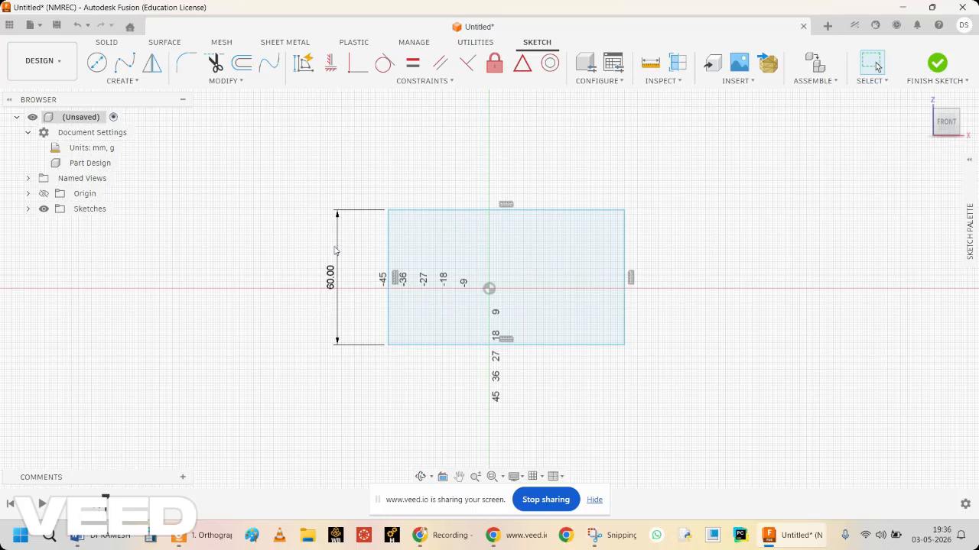
Dimension the rectangle's upper edge to set its width to 60 mm.
{"action": "left_click", "coordinate": [545, 211]}
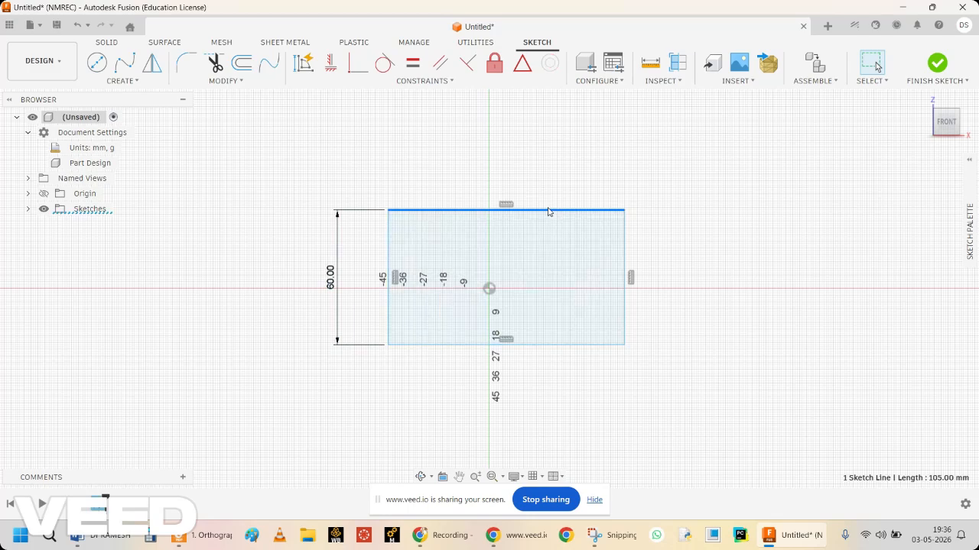
{"action": "right_click", "coordinate": [547, 212]}
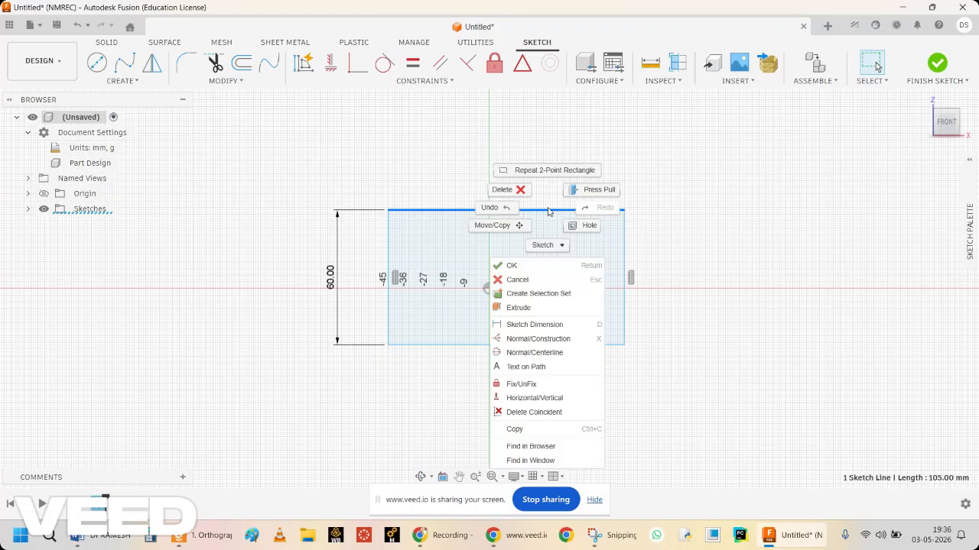
{"action": "left_click", "coordinate": [534, 325]}
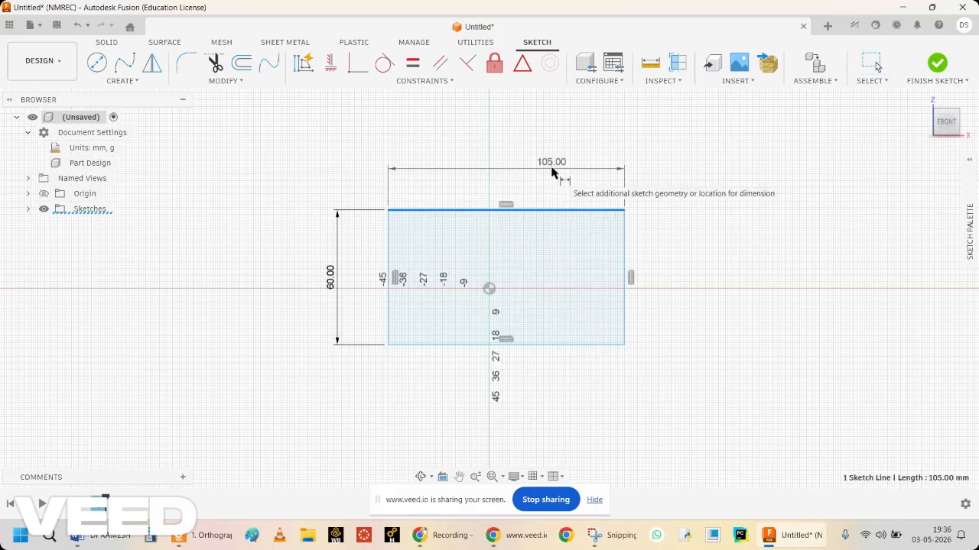
{"action": "left_click", "coordinate": [552, 169]}
{"action": "type", "text": "6"}
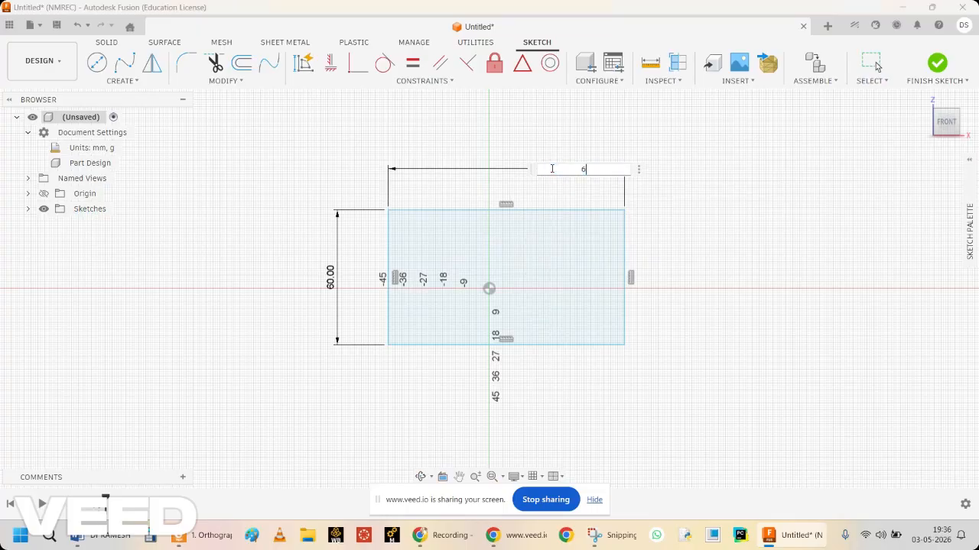
{"action": "type", "text": "0"}
{"action": "key", "text": "Return"}
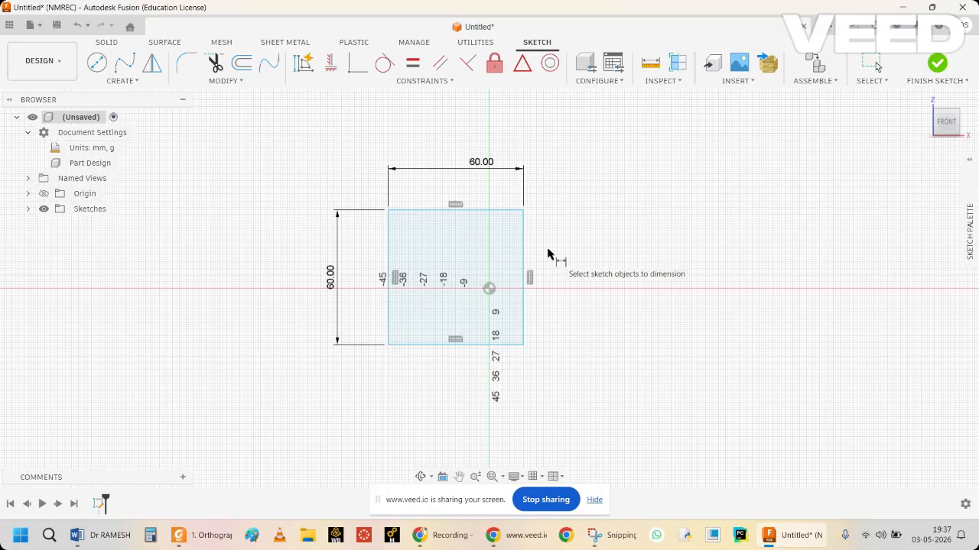
Dimension the horizontal distance from the origin to the rectangle's right edge as 30 mm.
{"action": "left_click", "coordinate": [525, 256]}
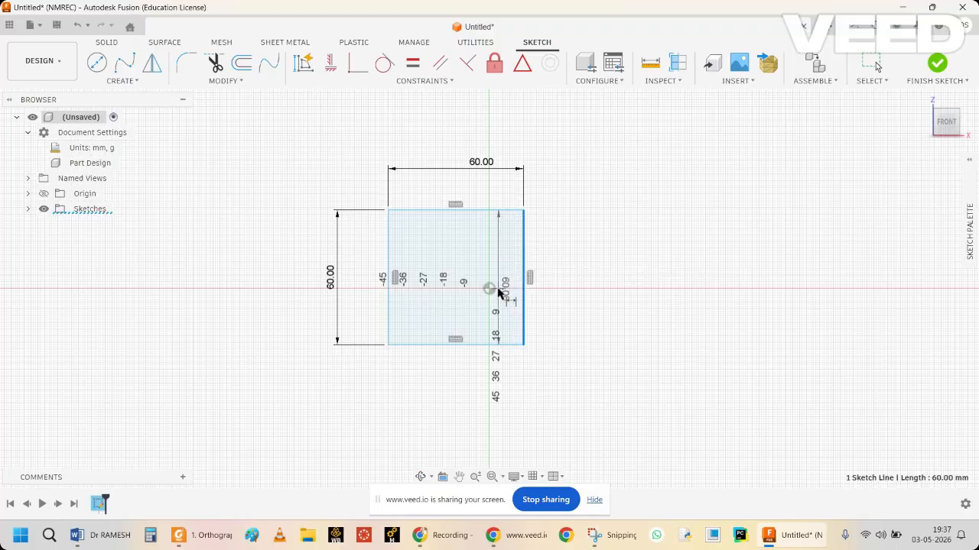
{"action": "key", "text": "Escape"}
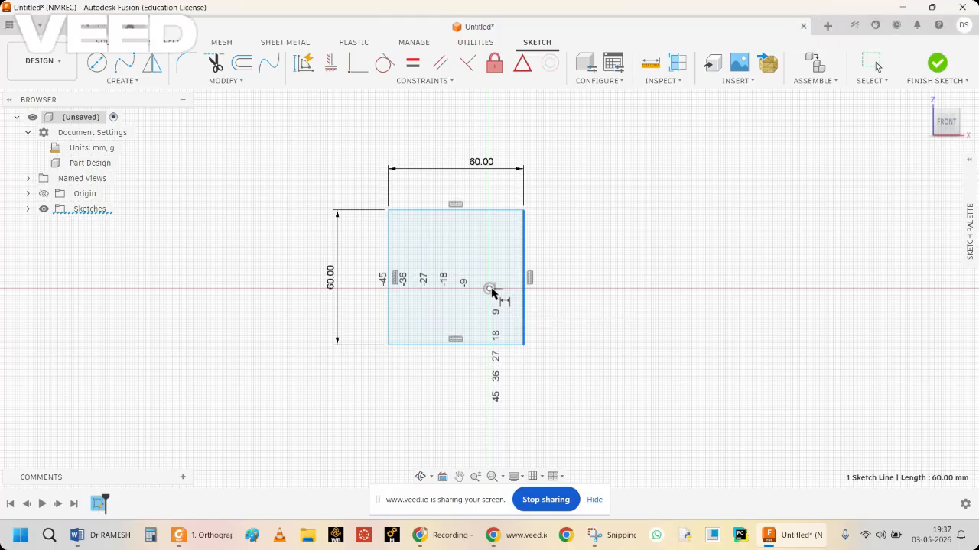
{"action": "left_click", "coordinate": [490, 288]}
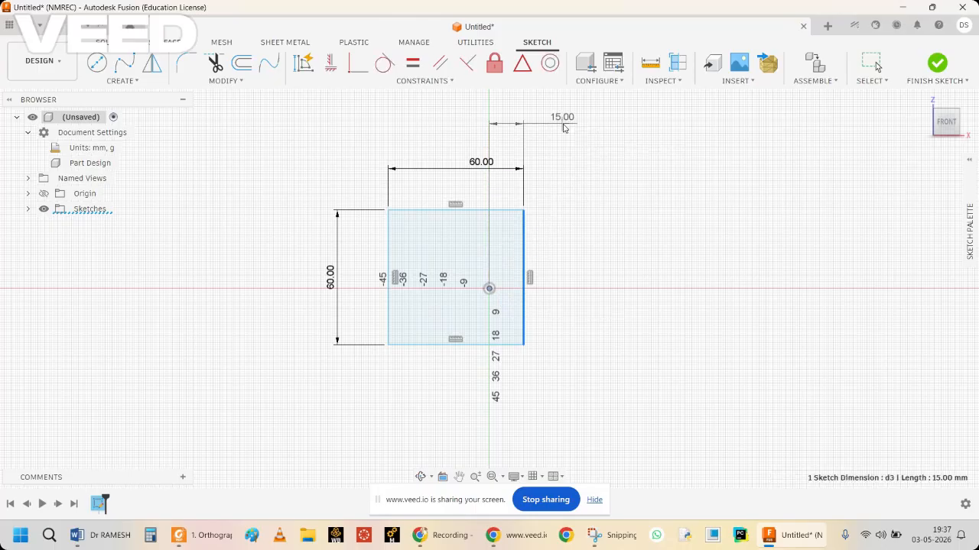
{"action": "left_click", "coordinate": [563, 126]}
{"action": "type", "text": "30"}
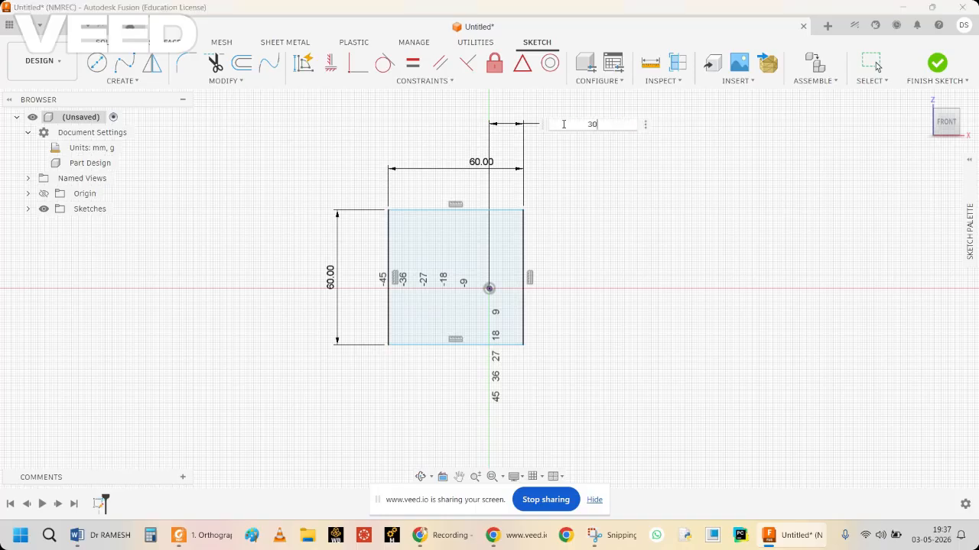
{"action": "key", "text": "Return"}
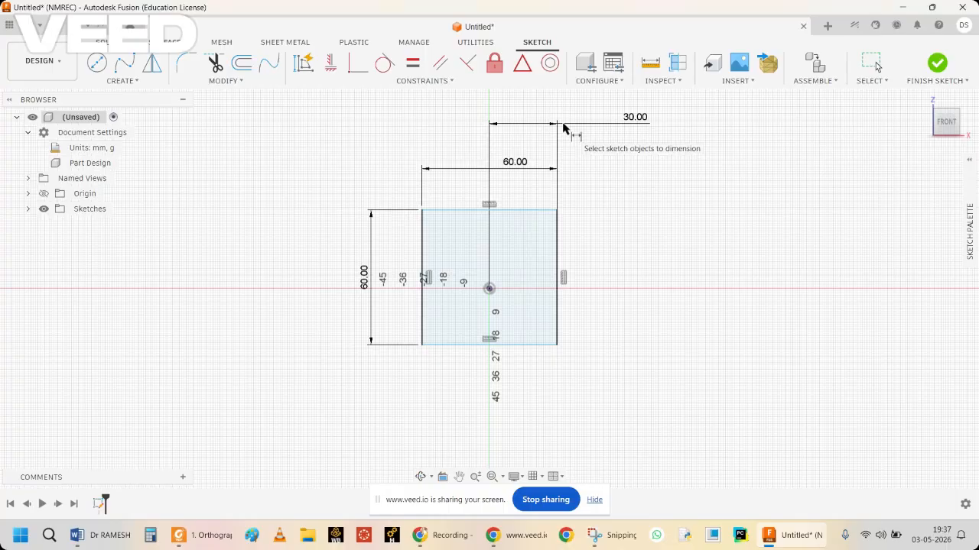
Dimension the vertical distance from the origin to the rectangle's lower edge as 30 mm.
{"action": "left_click", "coordinate": [444, 345]}
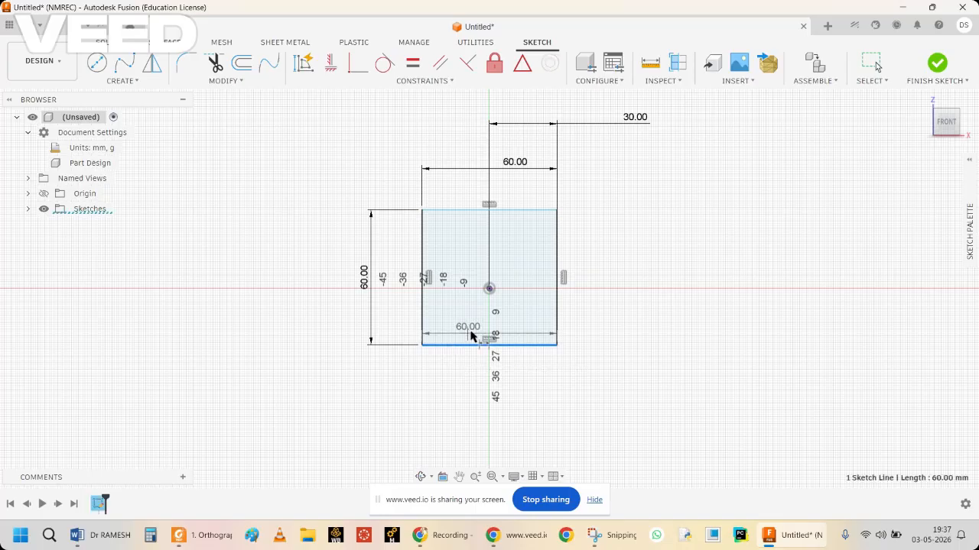
{"action": "left_click", "coordinate": [489, 289]}
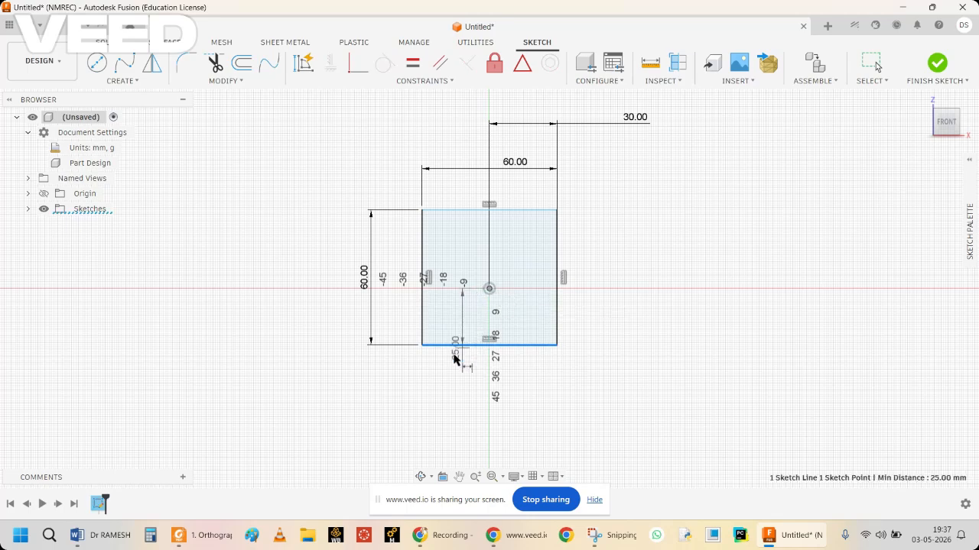
{"action": "left_click", "coordinate": [314, 325]}
{"action": "type", "text": "3"}
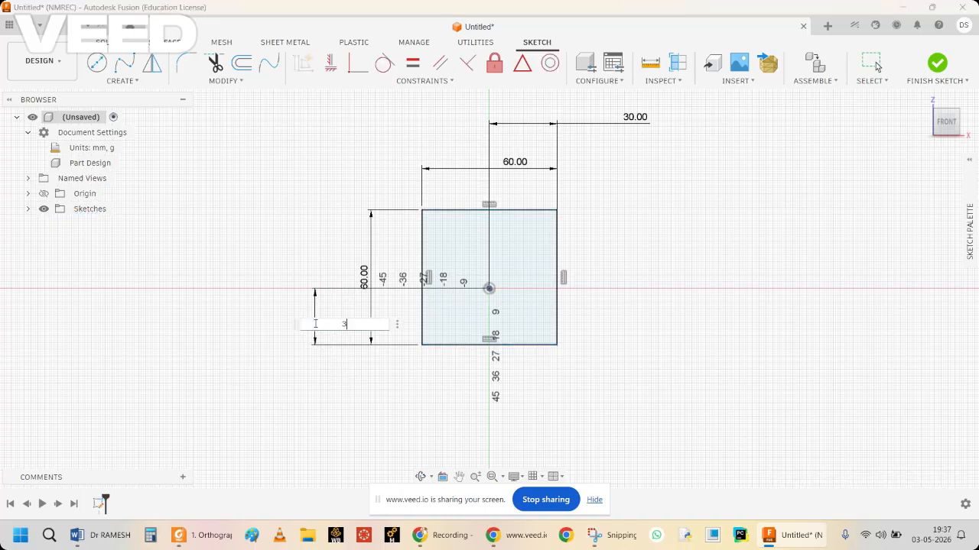
{"action": "type", "text": "0"}
{"action": "key", "text": "Return"}
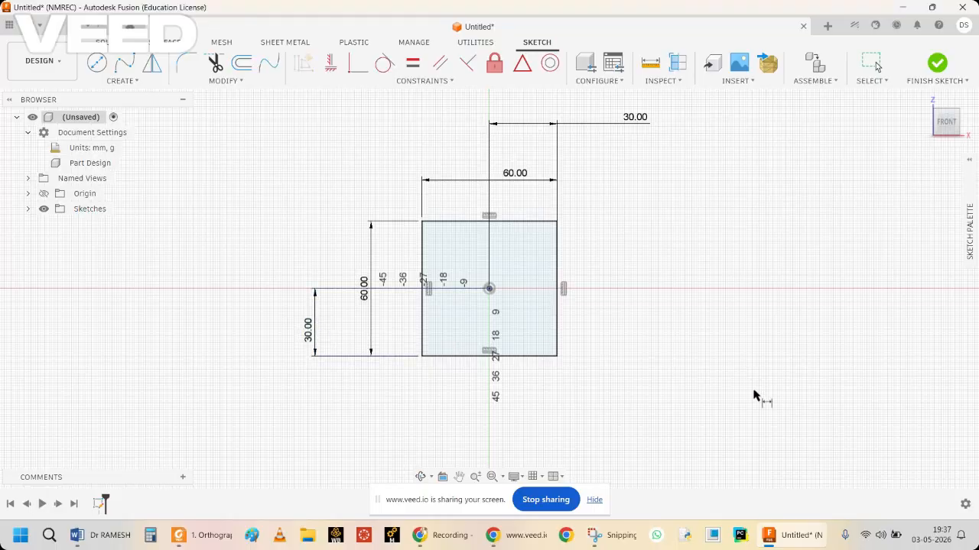
Check the reference figure and sketch a two-point rectangle standing on the square's lower edge, 20 mm high and about 20 mm wide.
{"action": "left_click", "coordinate": [601, 535]}
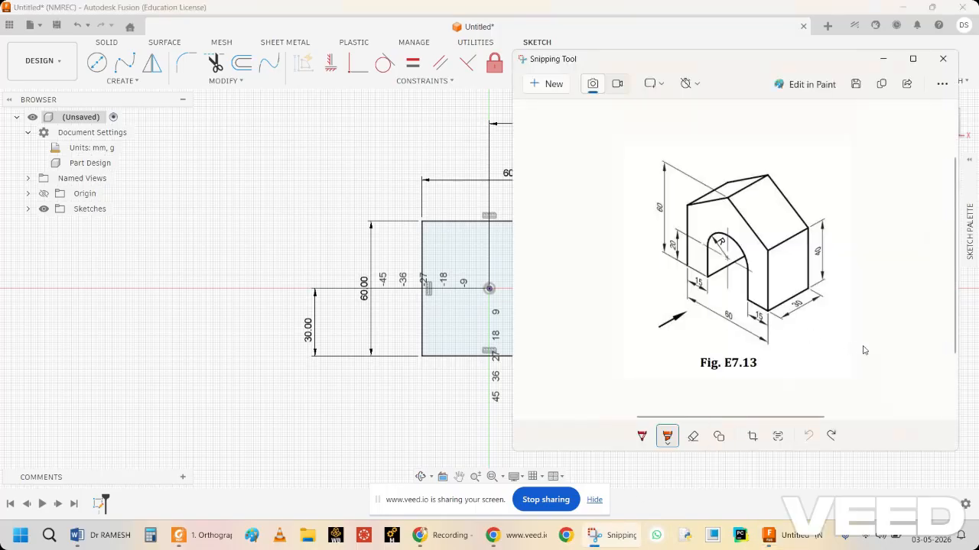
{"action": "scroll", "coordinate": [864, 350], "scroll_direction": "up", "scroll_amount": 5, "text": "ctrl"}
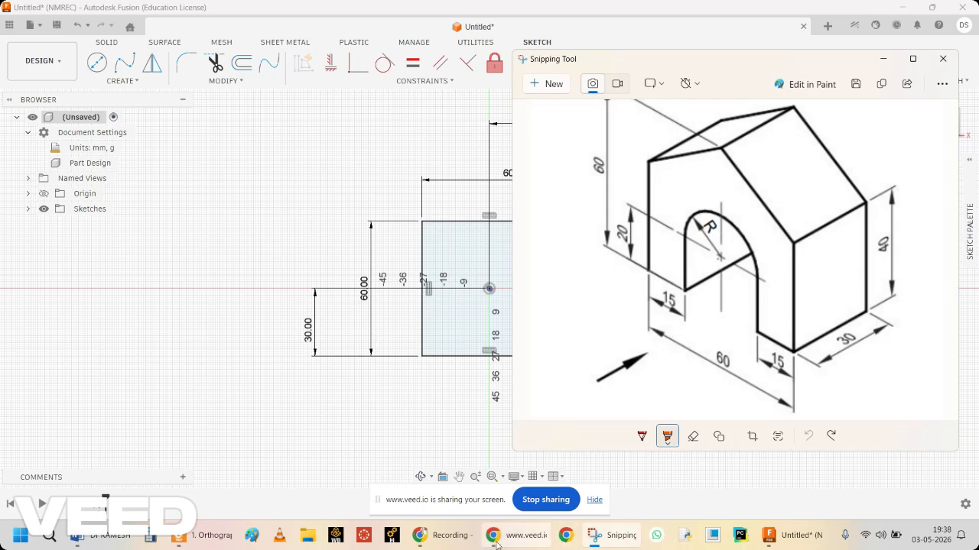
{"action": "left_click", "coordinate": [782, 537]}
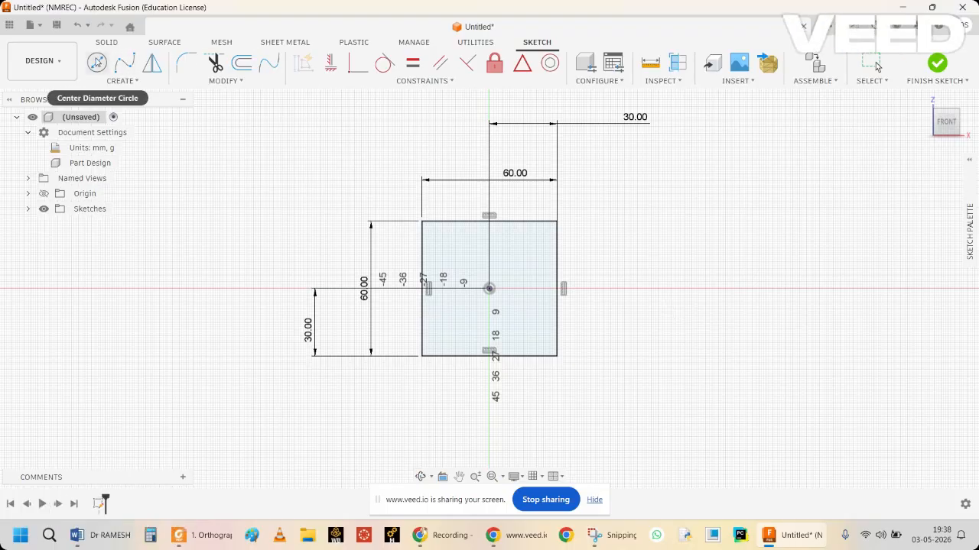
{"action": "left_click", "coordinate": [99, 64]}
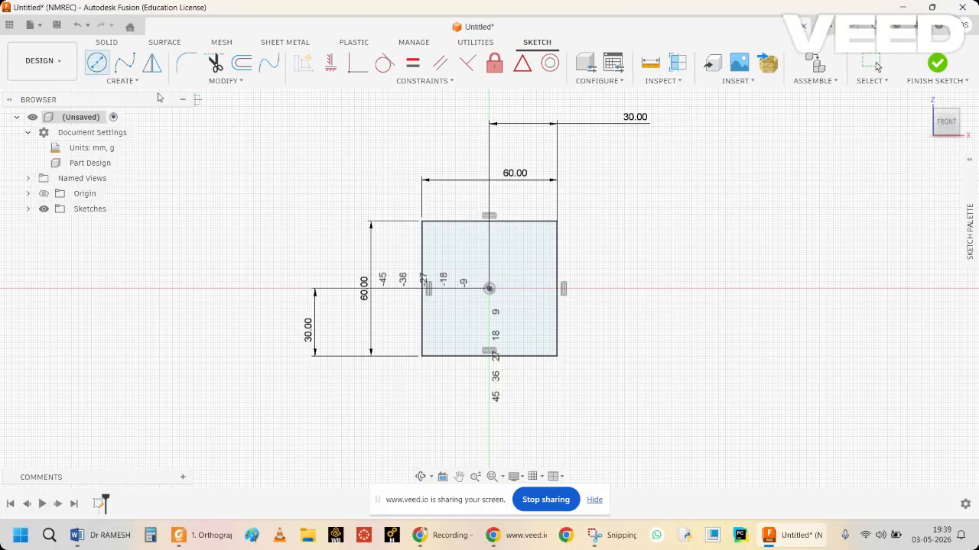
{"action": "left_click", "coordinate": [121, 81]}
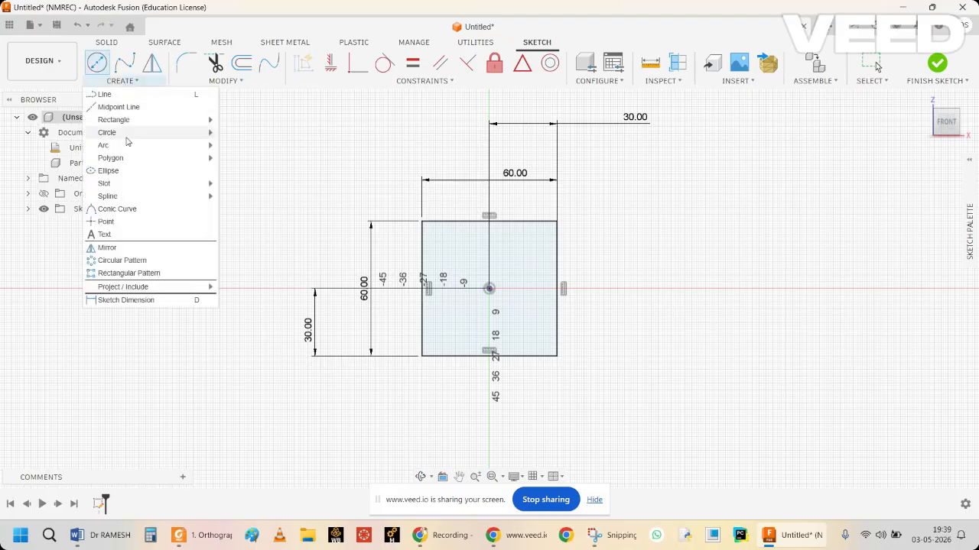
{"action": "mouse_move", "coordinate": [127, 122]}
{"action": "left_click", "coordinate": [253, 120]}
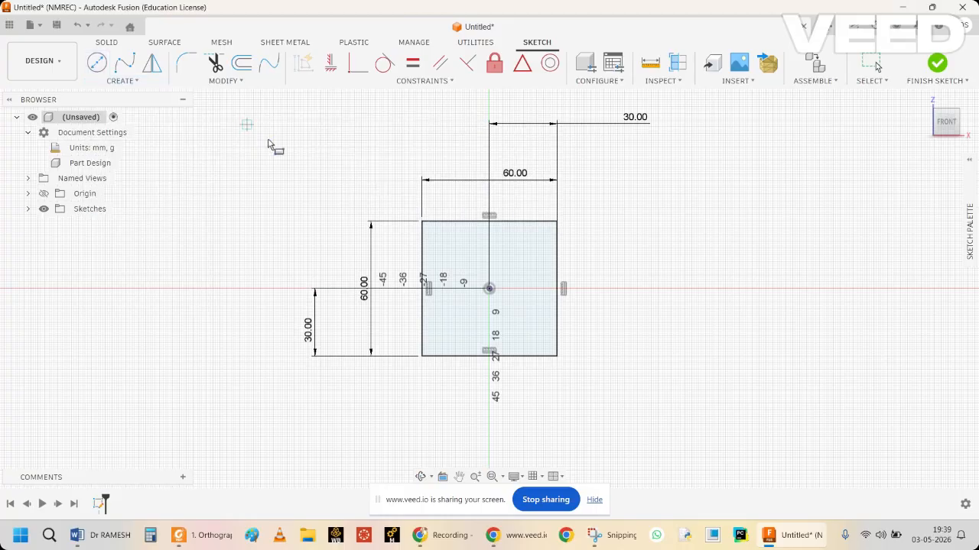
{"action": "left_click", "coordinate": [510, 359]}
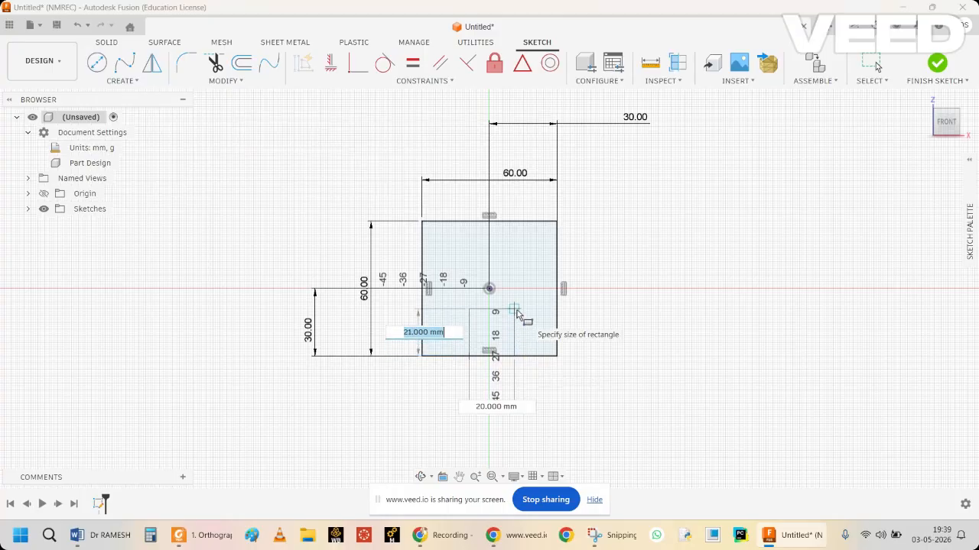
{"action": "type", "text": "20"}
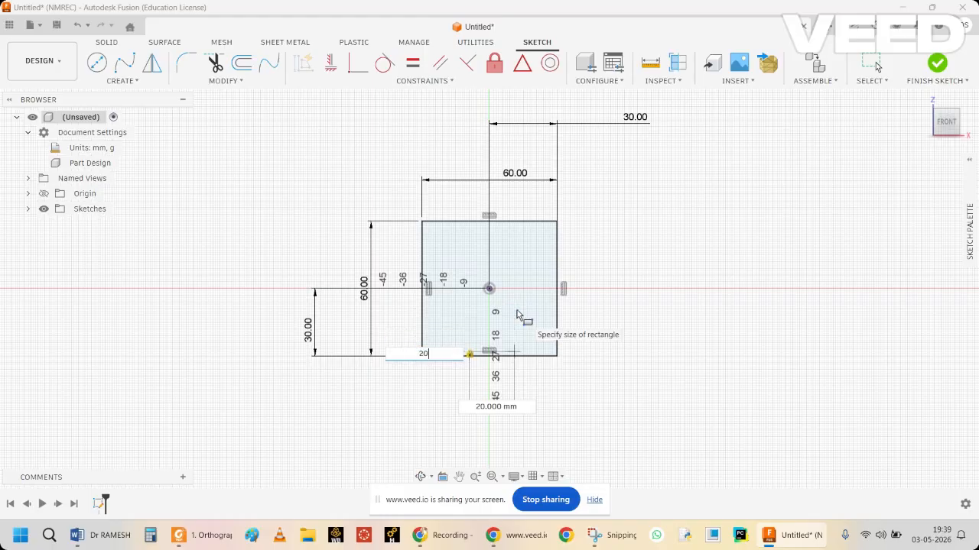
{"action": "key", "text": "Return"}
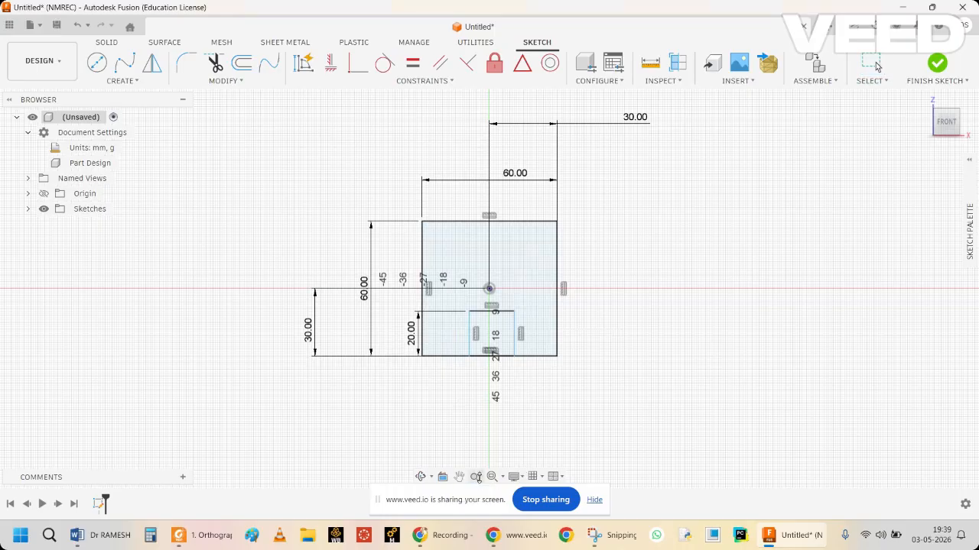
Dimension the small rectangle's upper edge to set its width to 30 mm.
{"action": "scroll", "coordinate": [502, 482], "scroll_direction": "up", "scroll_amount": 4}
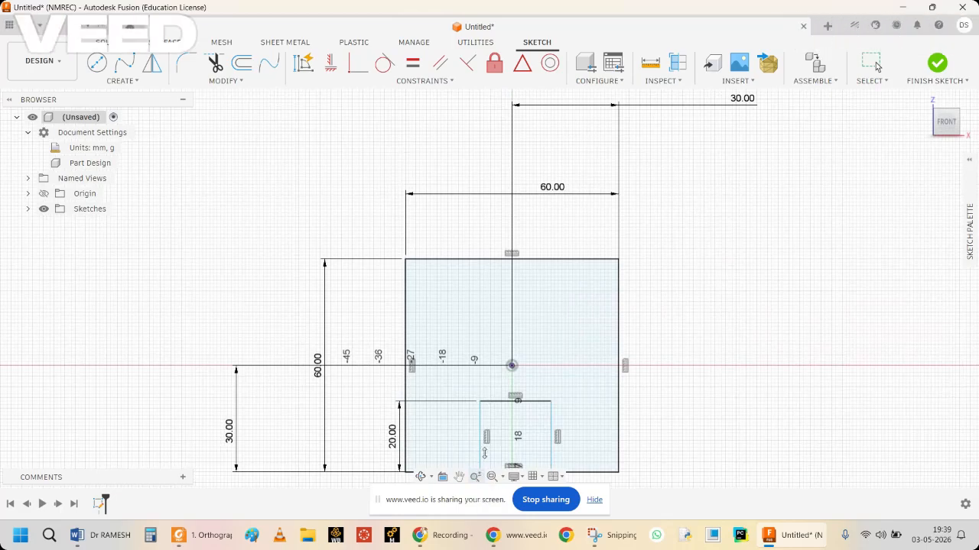
{"action": "scroll", "coordinate": [488, 444], "scroll_direction": "down", "scroll_amount": 2}
{"action": "scroll", "coordinate": [490, 432], "scroll_direction": "up", "scroll_amount": 1}
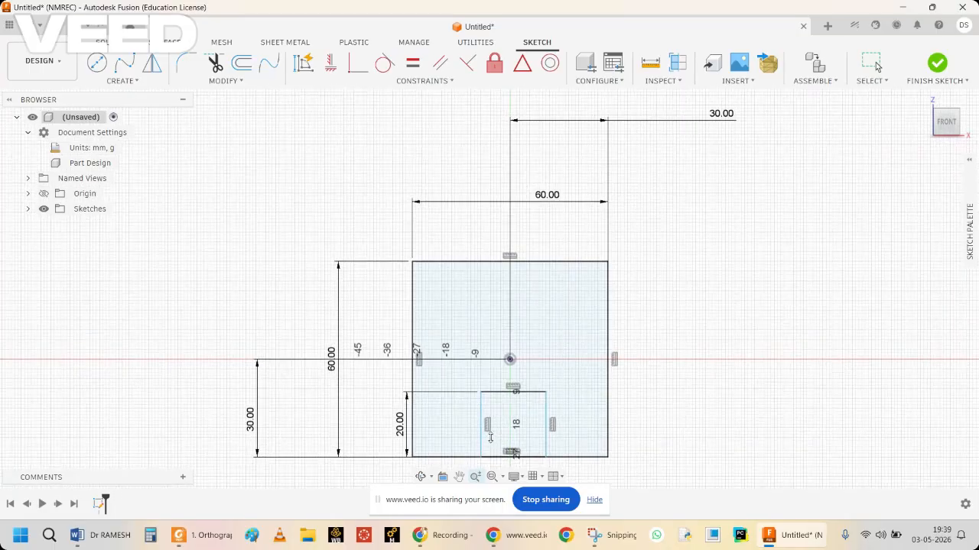
{"action": "scroll", "coordinate": [491, 432], "scroll_direction": "down", "scroll_amount": 3}
{"action": "scroll", "coordinate": [497, 430], "scroll_direction": "up", "scroll_amount": 3}
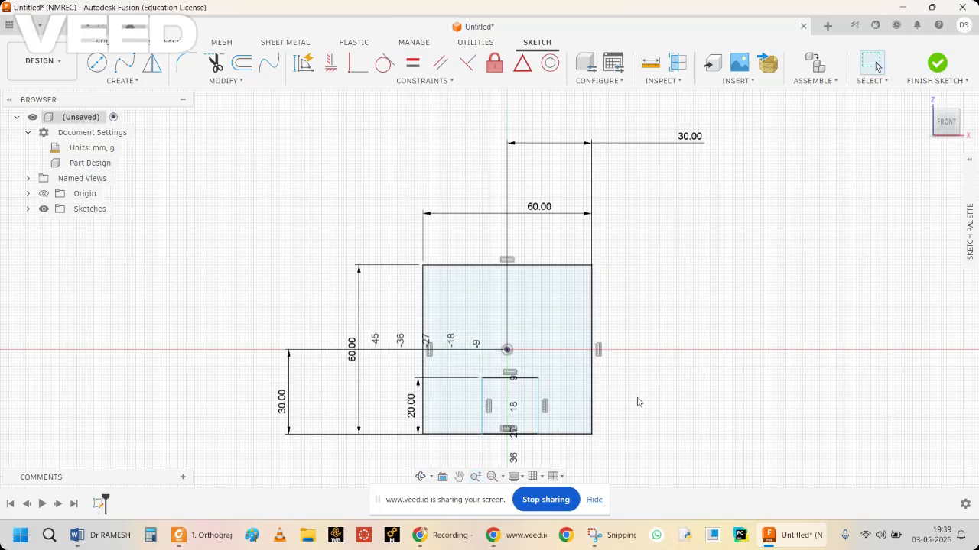
{"action": "left_click", "coordinate": [528, 378]}
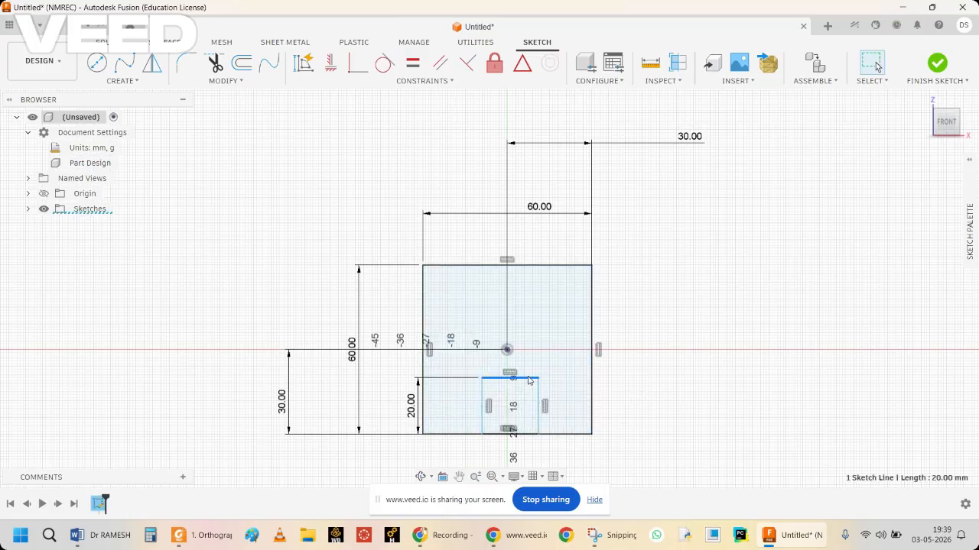
{"action": "right_click", "coordinate": [528, 379]}
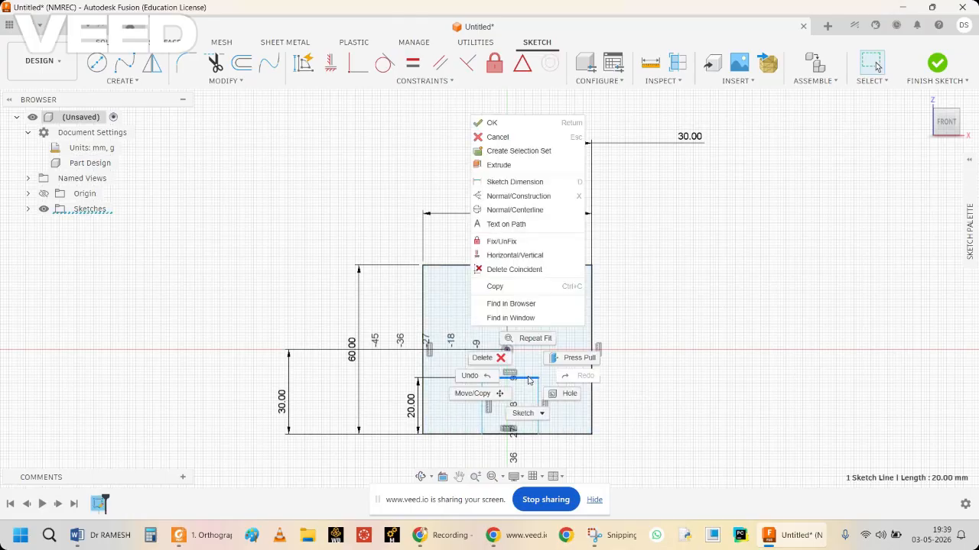
{"action": "left_click", "coordinate": [514, 182]}
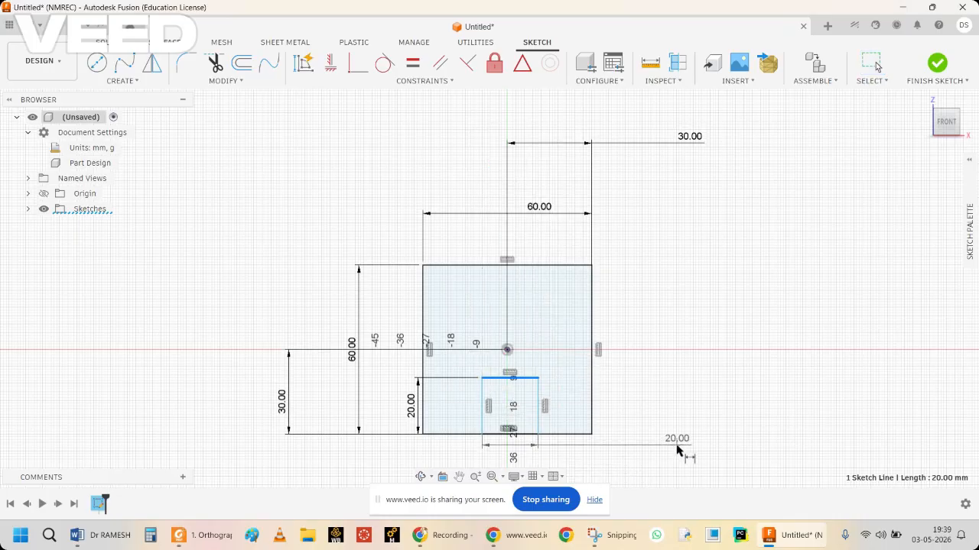
{"action": "left_click", "coordinate": [677, 449]}
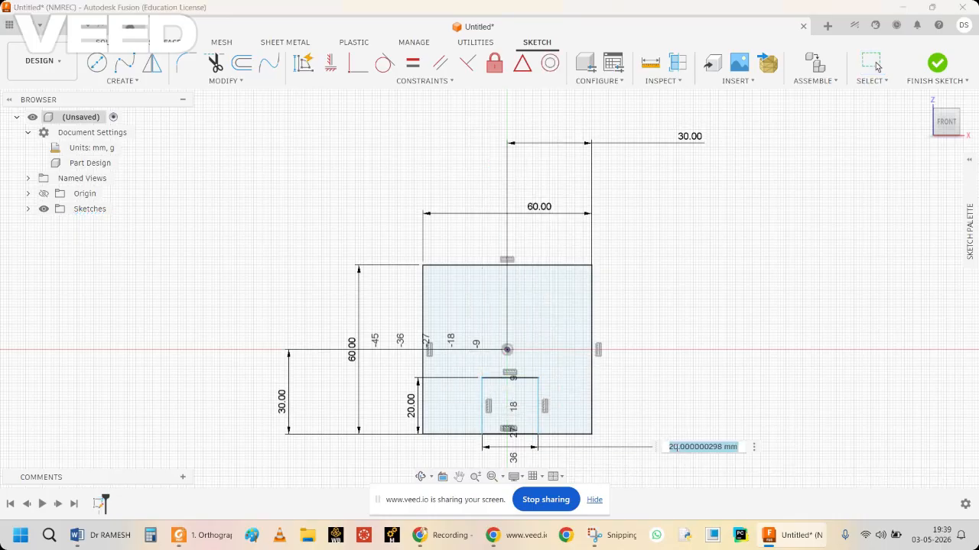
{"action": "type", "text": "30"}
{"action": "key", "text": "Return"}
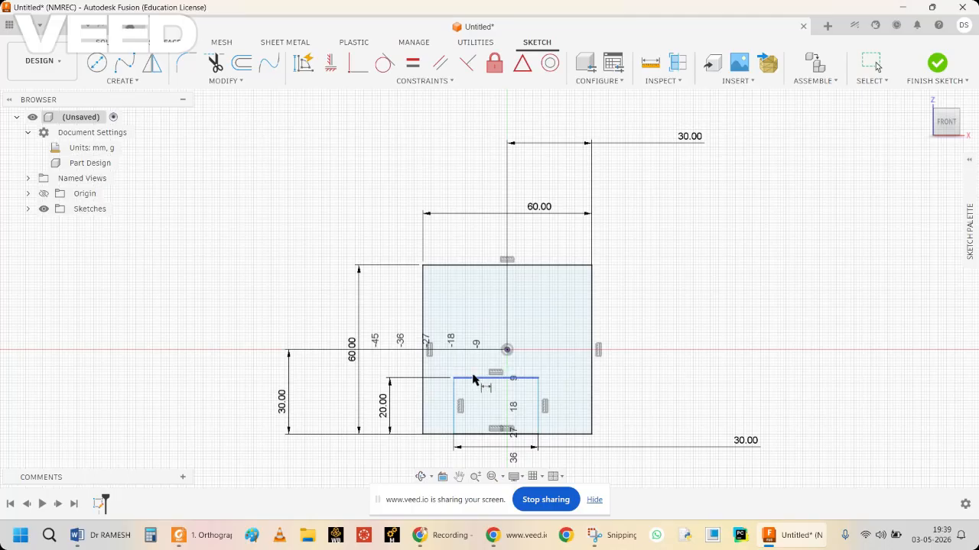
Dimension the horizontal distance from the origin to the small rectangle's right edge as 15 mm.
{"action": "left_click", "coordinate": [539, 399]}
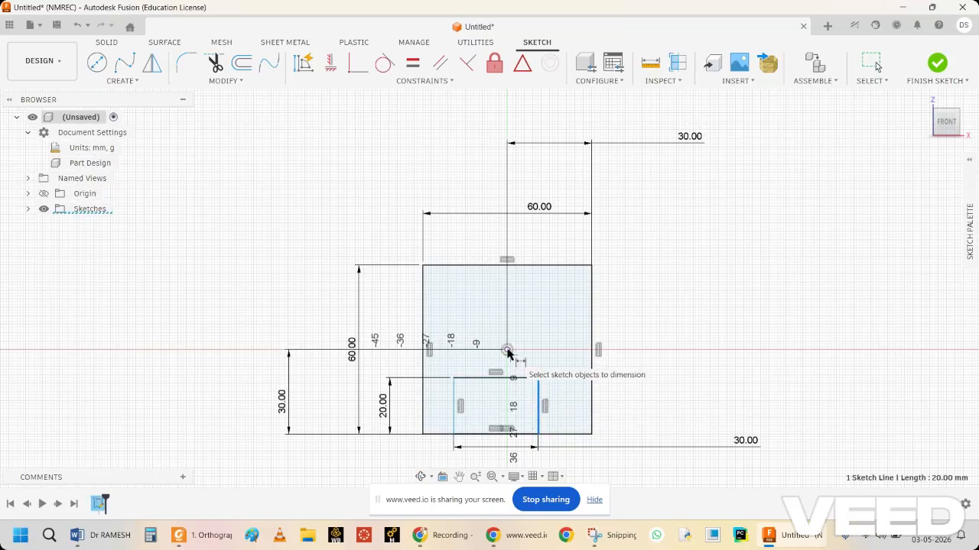
{"action": "left_click", "coordinate": [507, 351]}
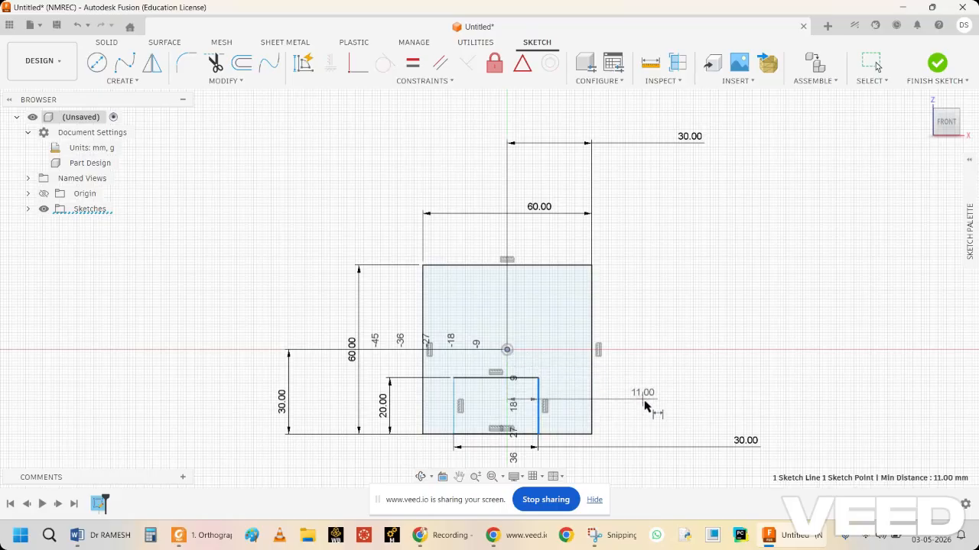
{"action": "left_click", "coordinate": [662, 415]}
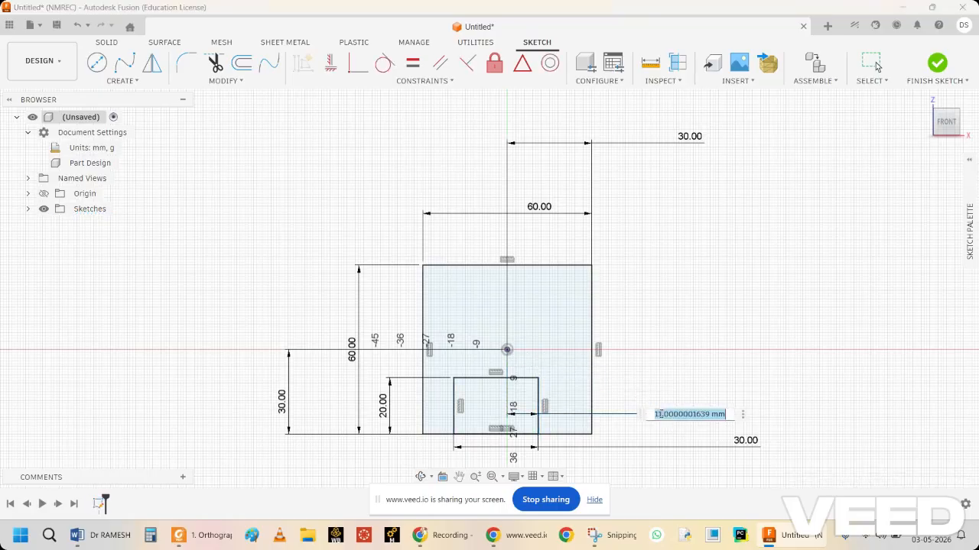
{"action": "type", "text": "15"}
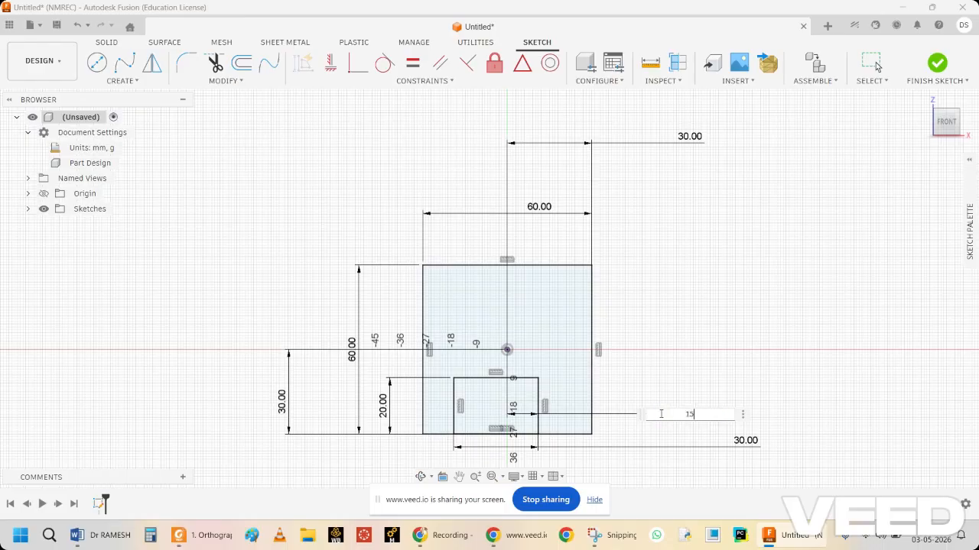
{"action": "key", "text": "Return"}
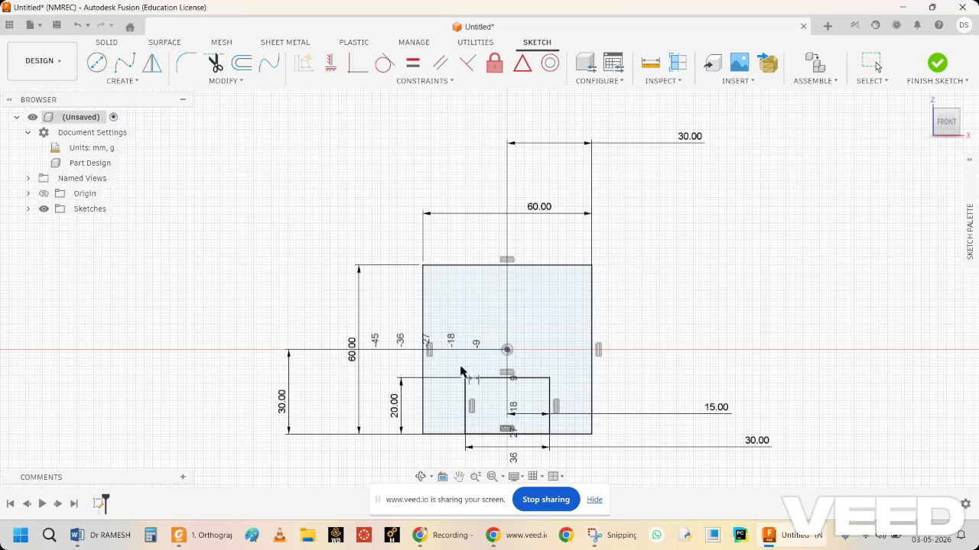
Sketch a 30 mm diameter circle centred on the midpoint of the small rectangle's upper edge.
{"action": "left_click", "coordinate": [101, 69]}
{"action": "left_click", "coordinate": [98, 65]}
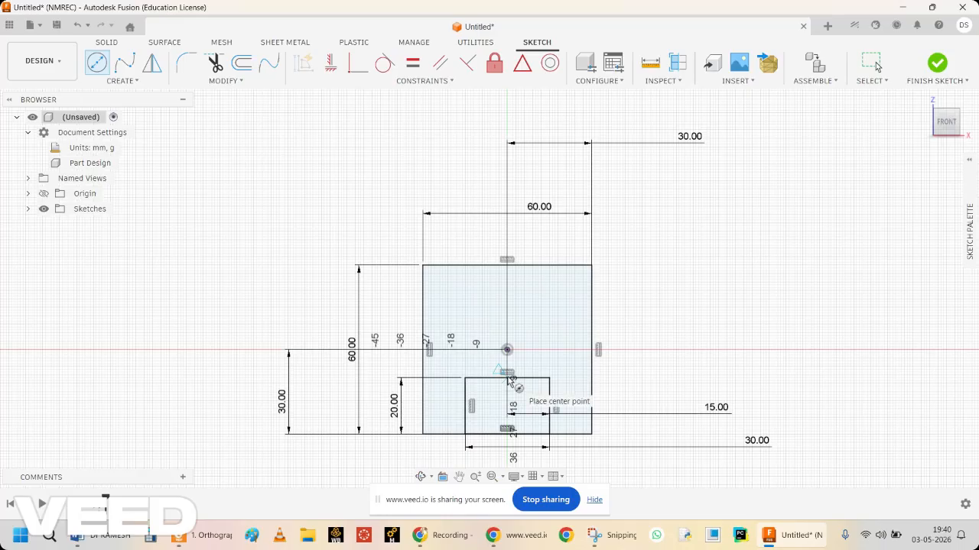
{"action": "left_click", "coordinate": [507, 349]}
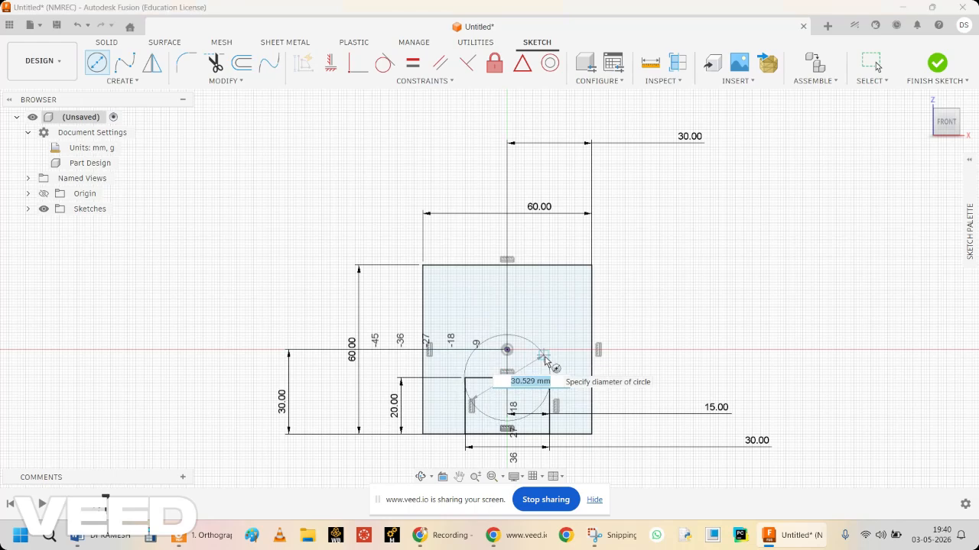
{"action": "type", "text": "30"}
{"action": "key", "text": "Return"}
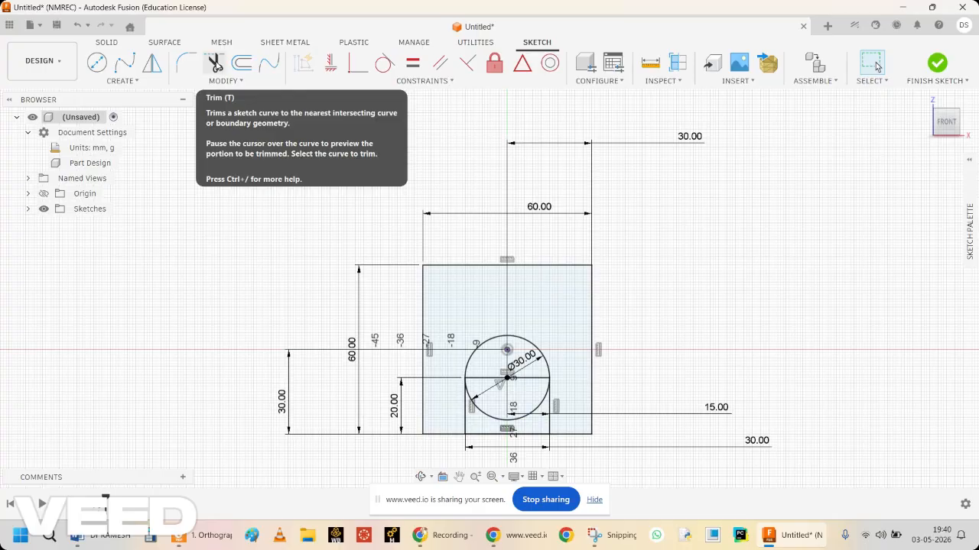
Trim the circle's lower half, the small rectangle's upper edge and the base line between its sides to leave an open arch.
{"action": "left_click", "coordinate": [216, 66]}
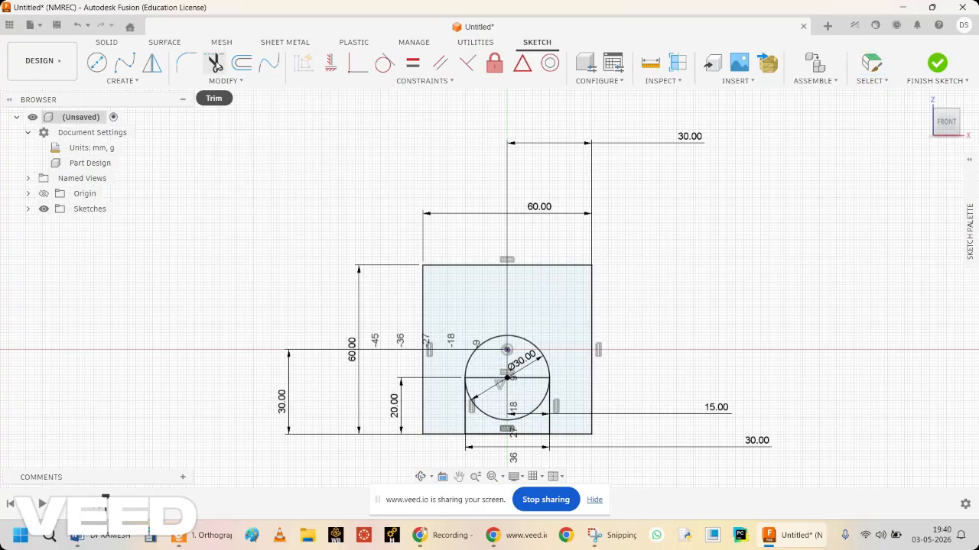
{"action": "left_click", "coordinate": [488, 418]}
{"action": "left_click", "coordinate": [490, 379]}
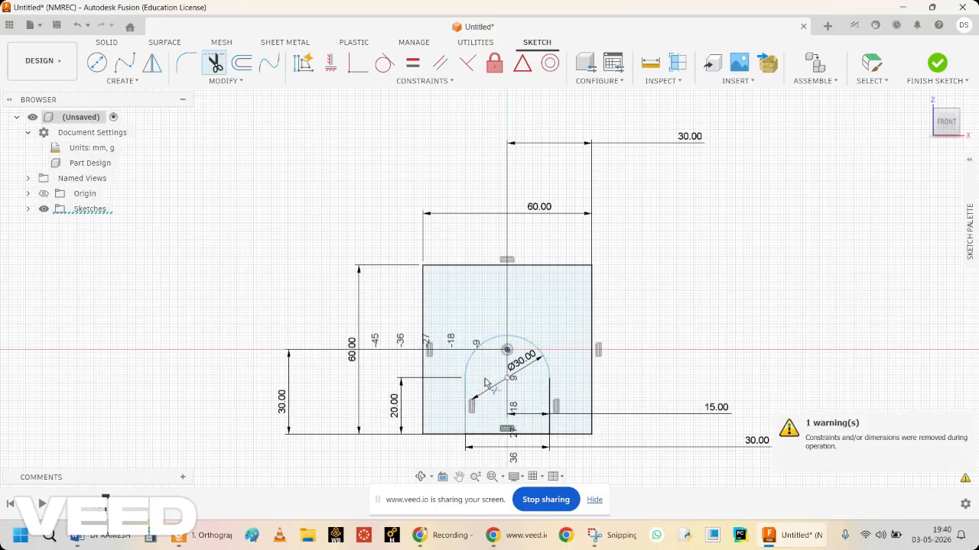
{"action": "left_click", "coordinate": [494, 434]}
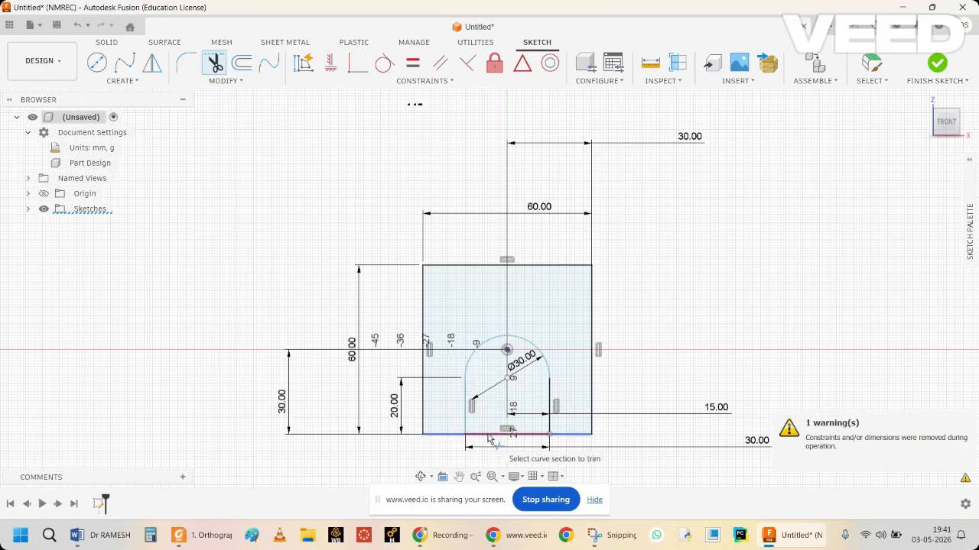
{"action": "left_click", "coordinate": [489, 436]}
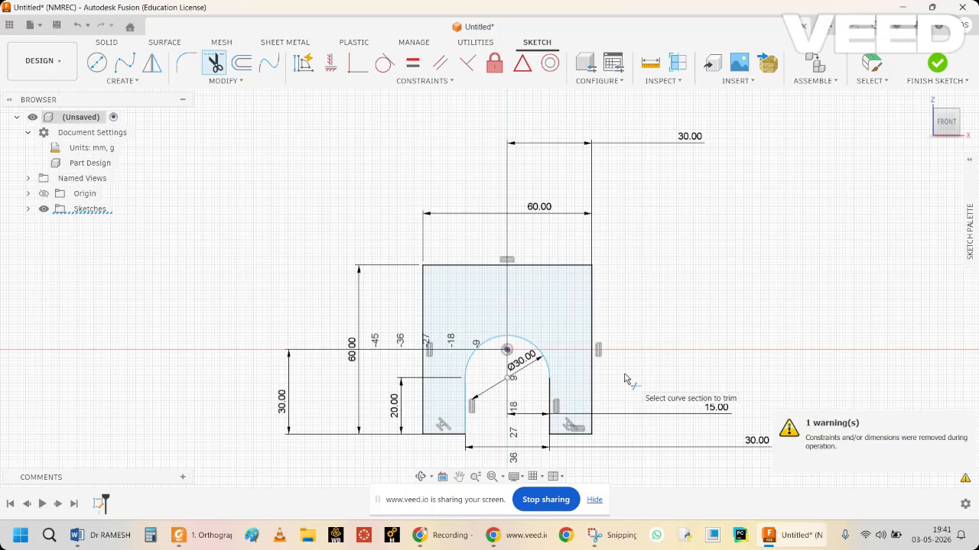
{"action": "key", "text": "Escape"}
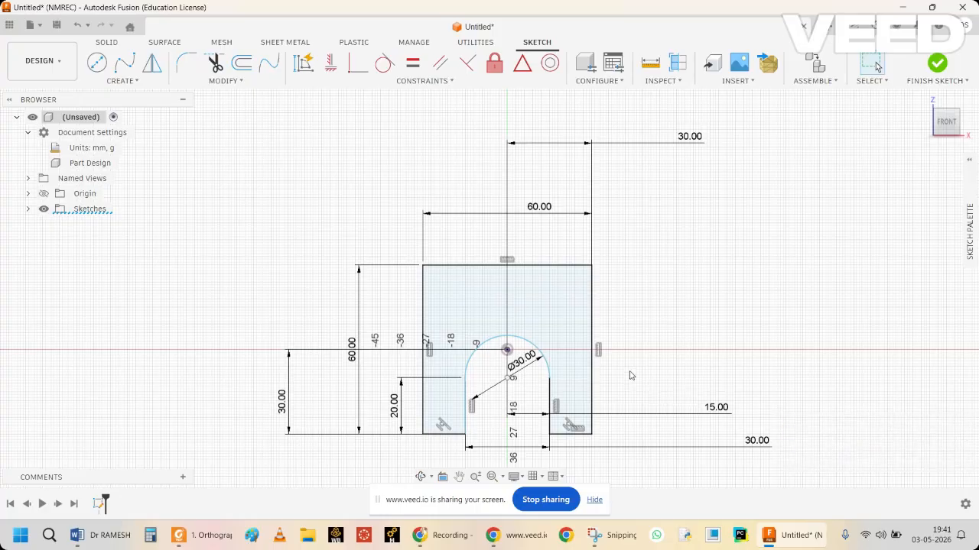
{"action": "left_click", "coordinate": [559, 337]}
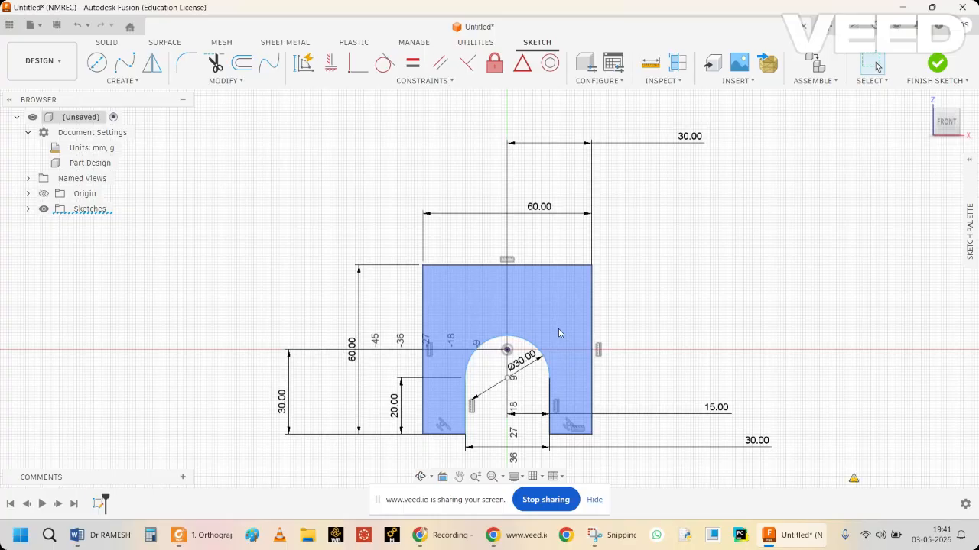
{"action": "left_click", "coordinate": [752, 306]}
Check the reference drawing and sketch a horizontal line between the outer rectangle's vertical sides, about 13 mm below its upper edge.
{"action": "left_click", "coordinate": [604, 540]}
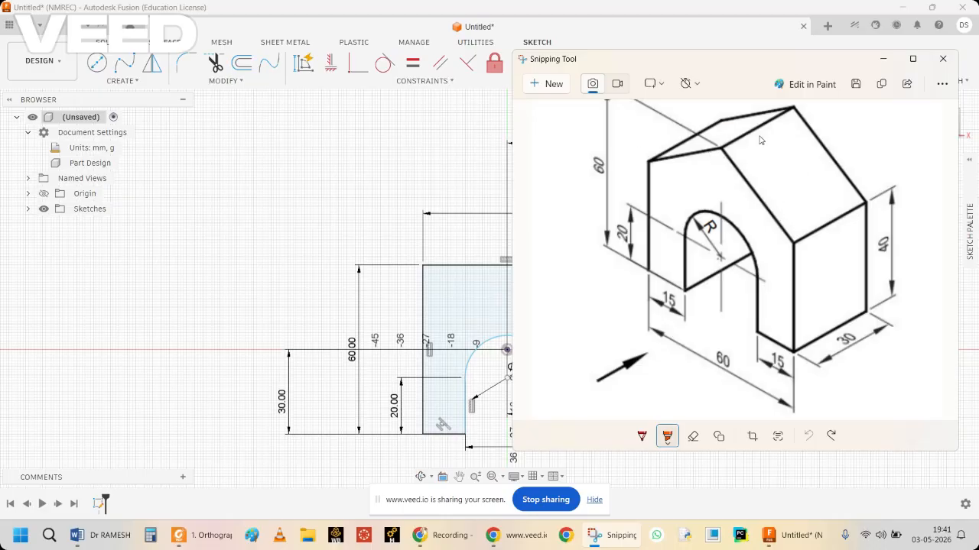
{"action": "left_click", "coordinate": [881, 61]}
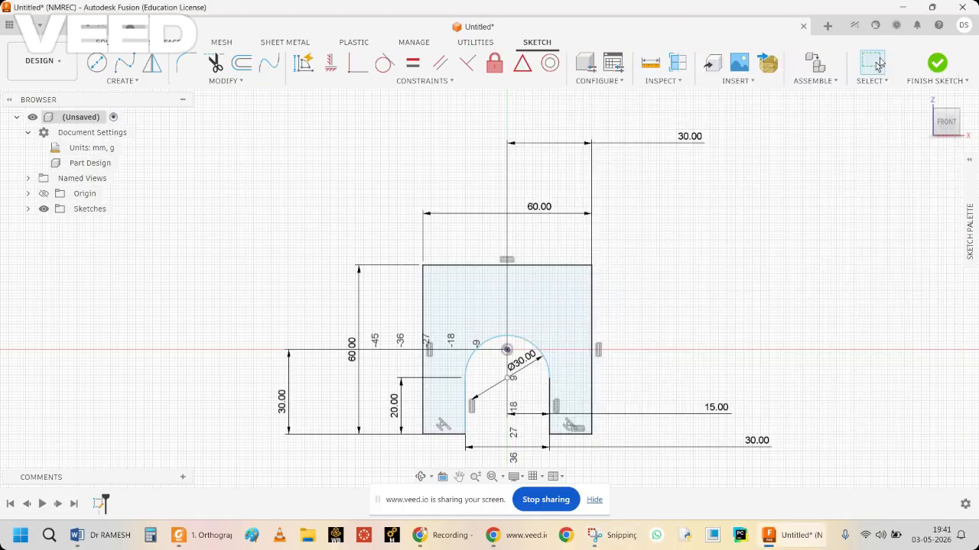
{"action": "left_click", "coordinate": [139, 82]}
{"action": "left_click", "coordinate": [133, 96]}
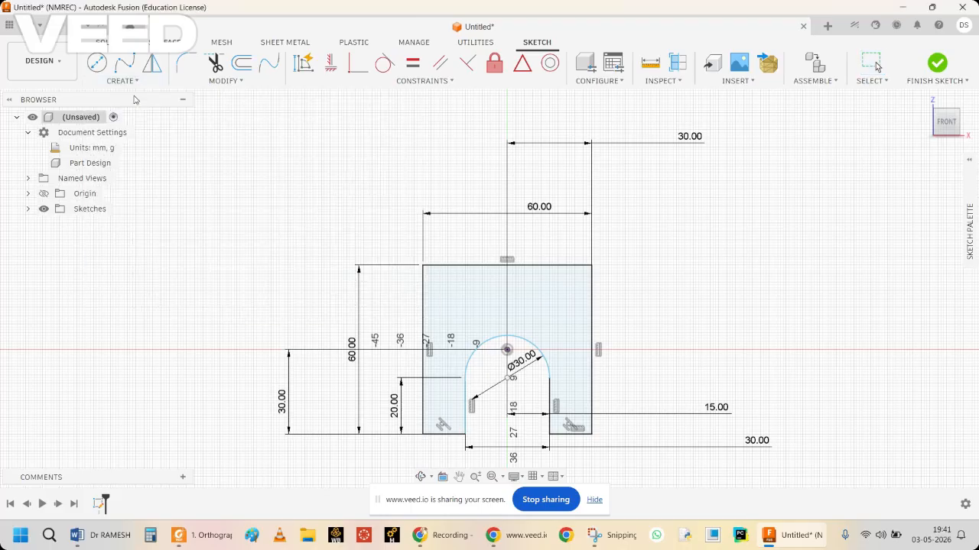
{"action": "left_click", "coordinate": [421, 302]}
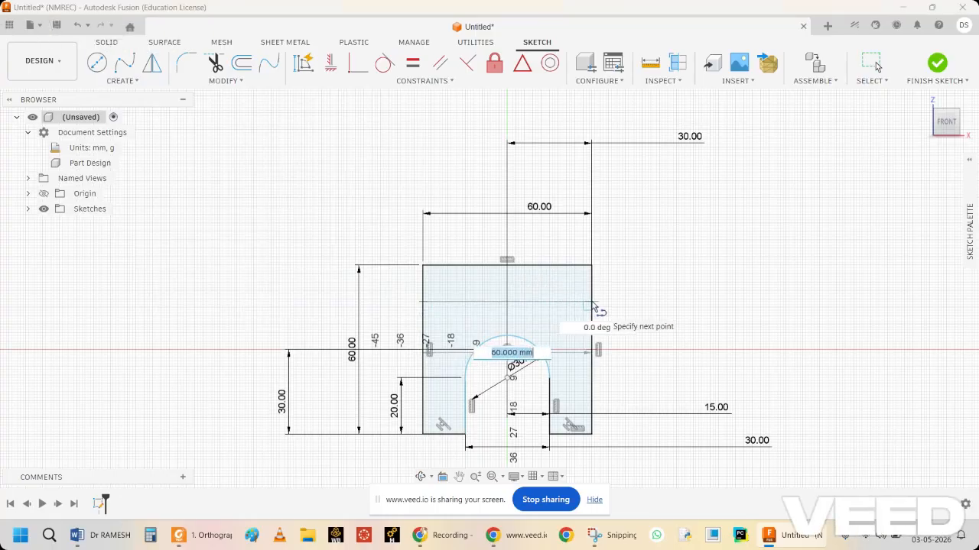
{"action": "left_click", "coordinate": [591, 303]}
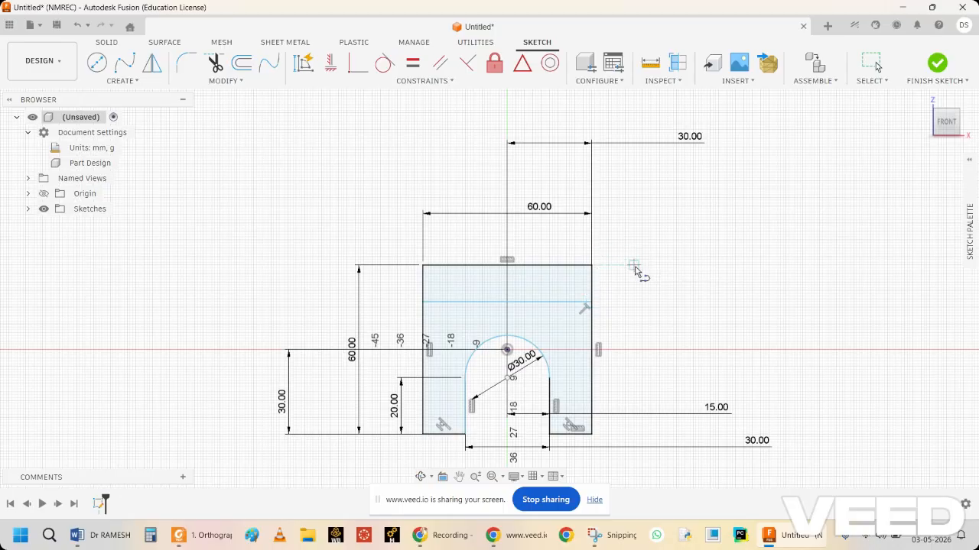
{"action": "key", "text": "Escape"}
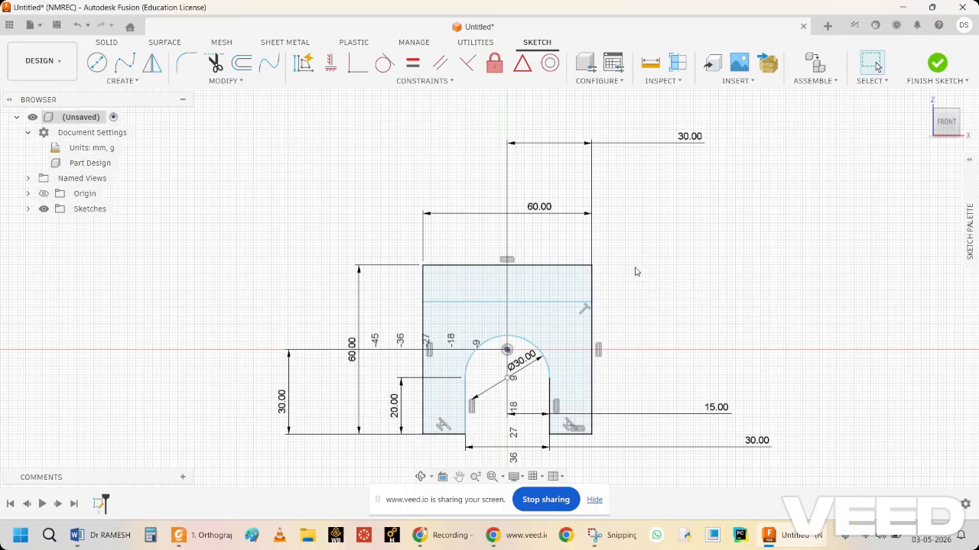
{"action": "left_click", "coordinate": [560, 303]}
{"action": "left_click", "coordinate": [585, 266]}
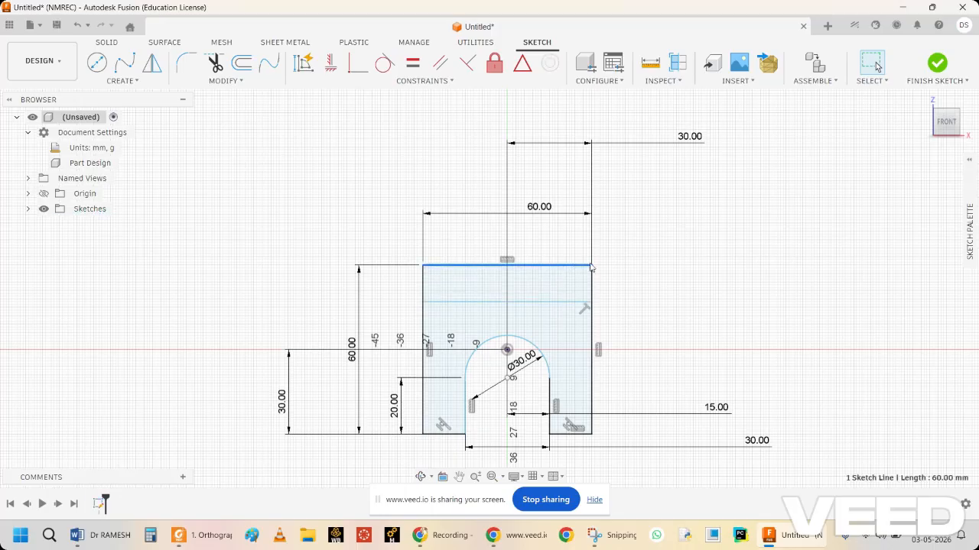
{"action": "left_click", "coordinate": [680, 295]}
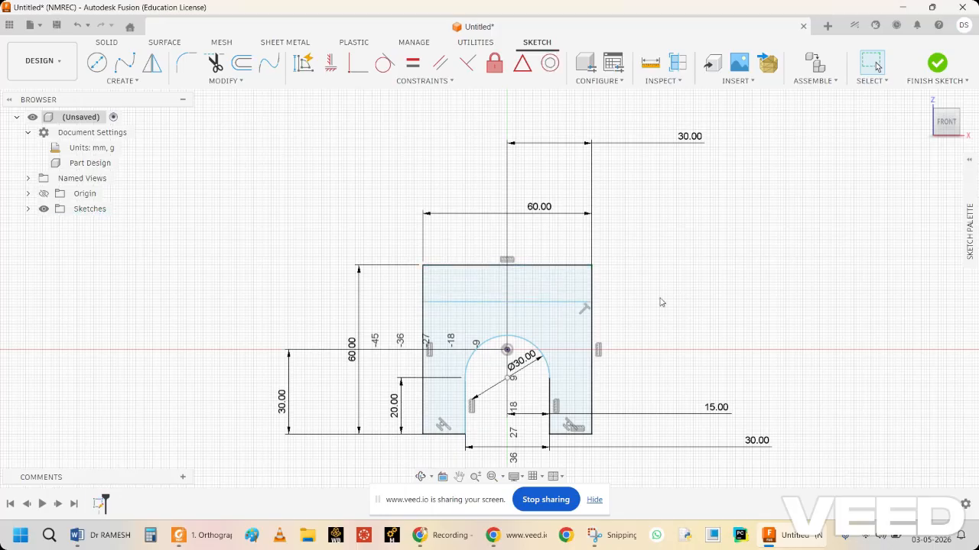
Dimension the distance between the new horizontal line and the outer rectangle's upper edge as 20 mm.
{"action": "left_click", "coordinate": [565, 303]}
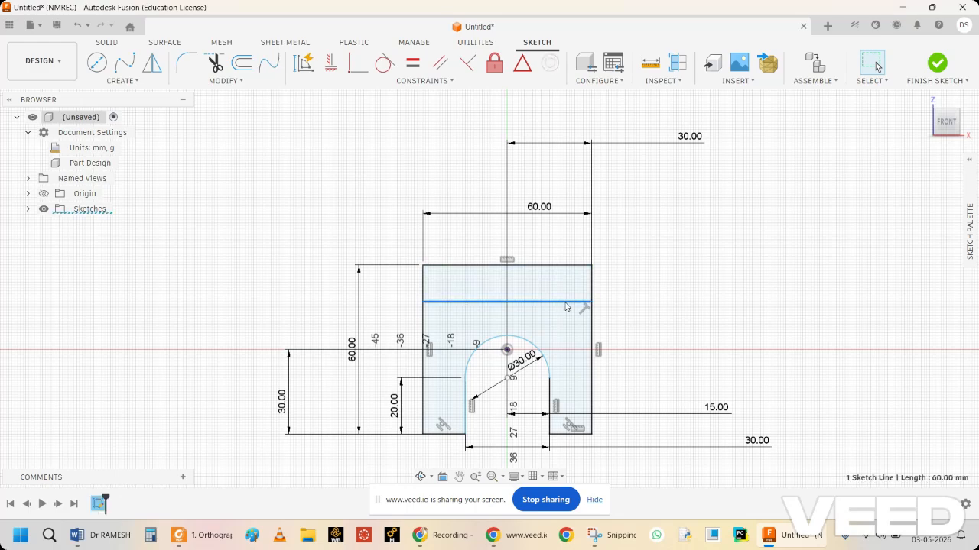
{"action": "right_click", "coordinate": [565, 306]}
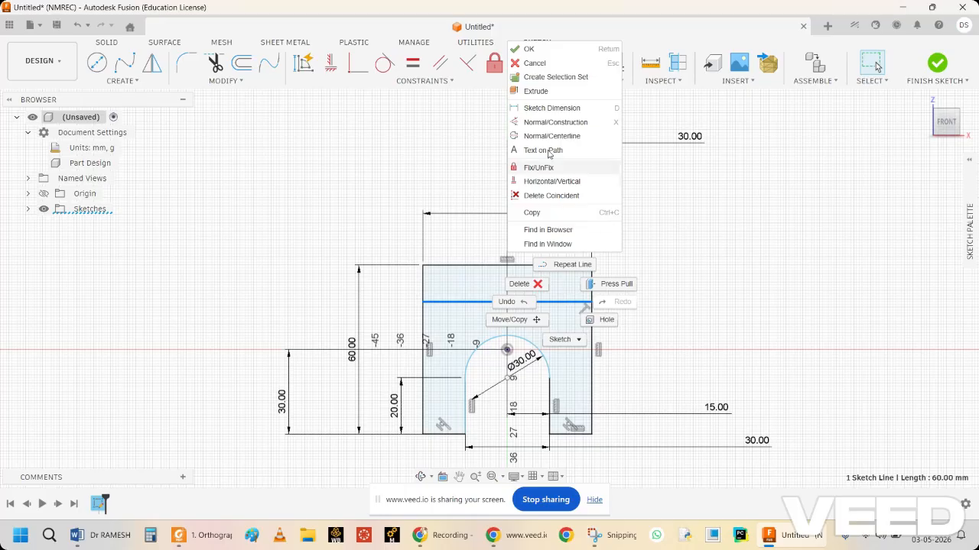
{"action": "left_click", "coordinate": [545, 109]}
{"action": "left_click", "coordinate": [563, 211]}
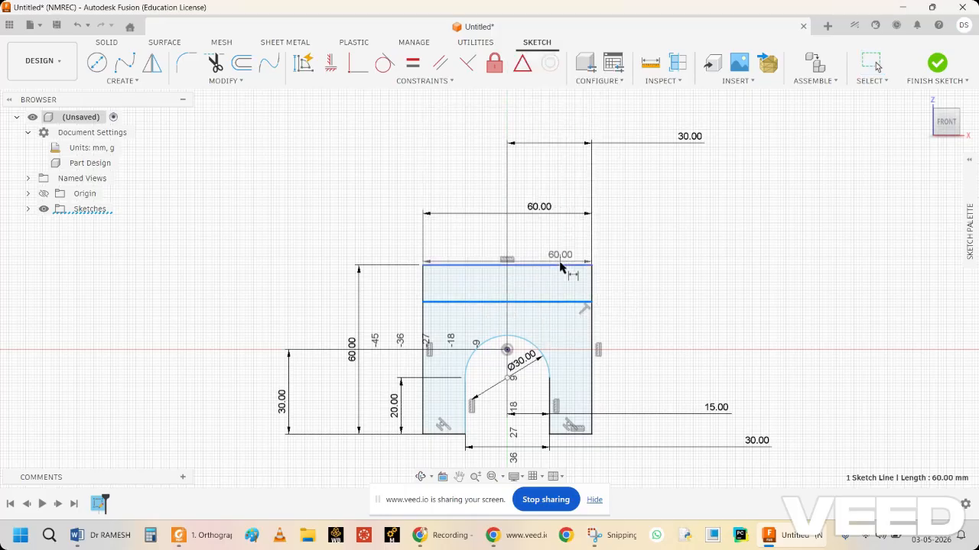
{"action": "left_click", "coordinate": [572, 266]}
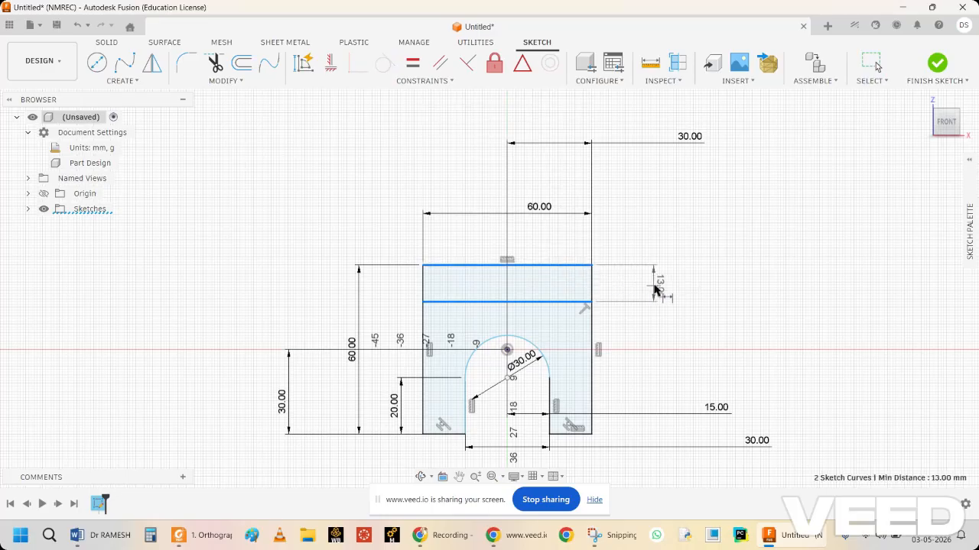
{"action": "left_click", "coordinate": [655, 289]}
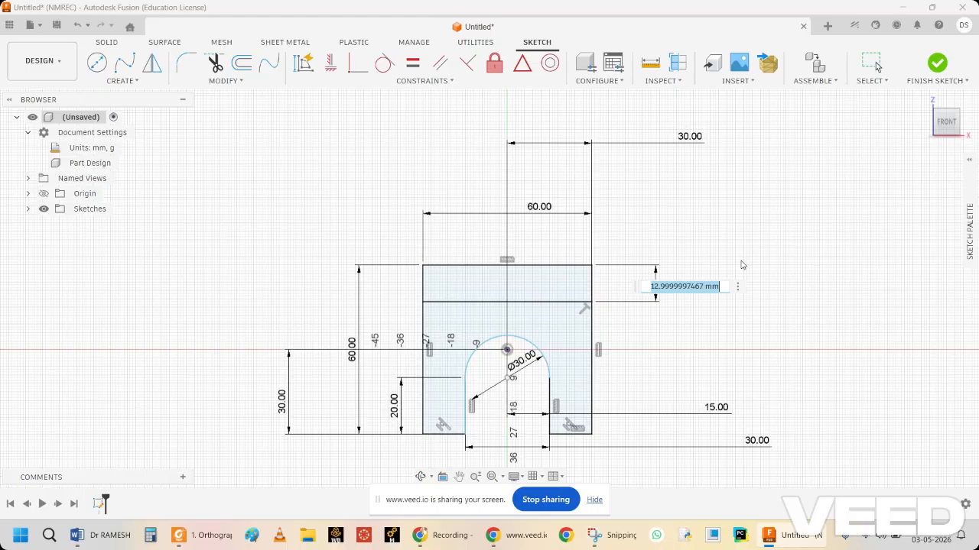
{"action": "type", "text": "20"}
{"action": "key", "text": "Return"}
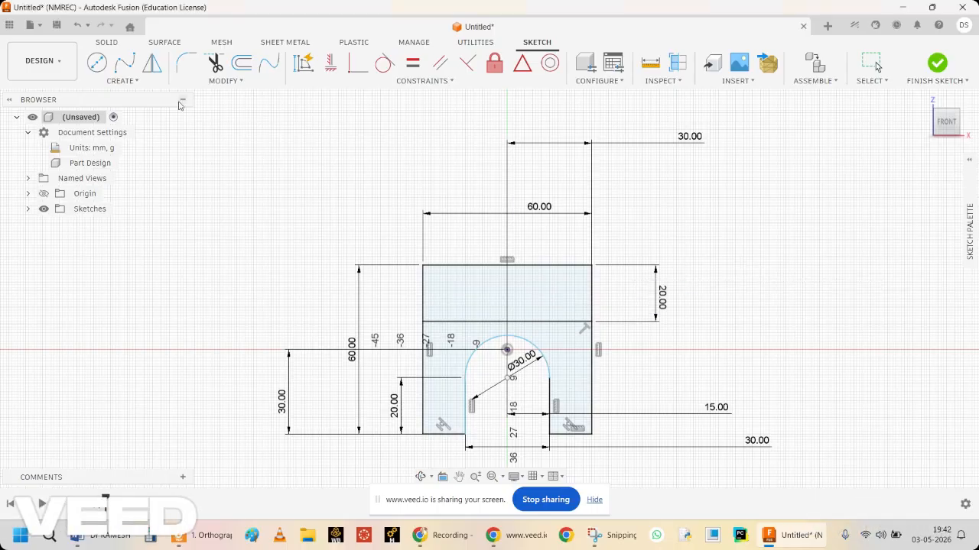
Sketch two sloping roof lines from the midpoint of the outer rectangle's upper edge to both ends of the horizontal line.
{"action": "left_click", "coordinate": [133, 81]}
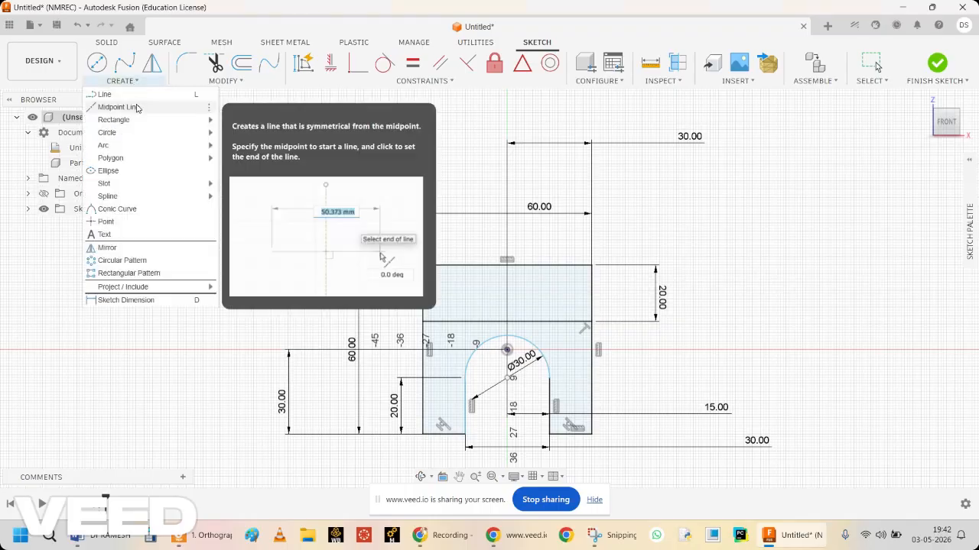
{"action": "left_click", "coordinate": [104, 95]}
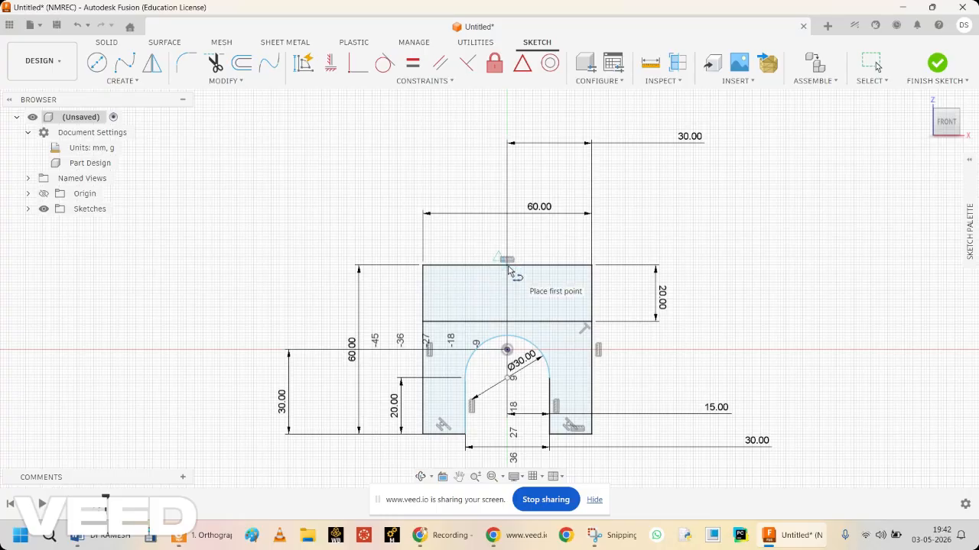
{"action": "left_click_drag", "start_coordinate": [507, 266], "coordinate": [434, 314]}
{"action": "left_click", "coordinate": [423, 321]}
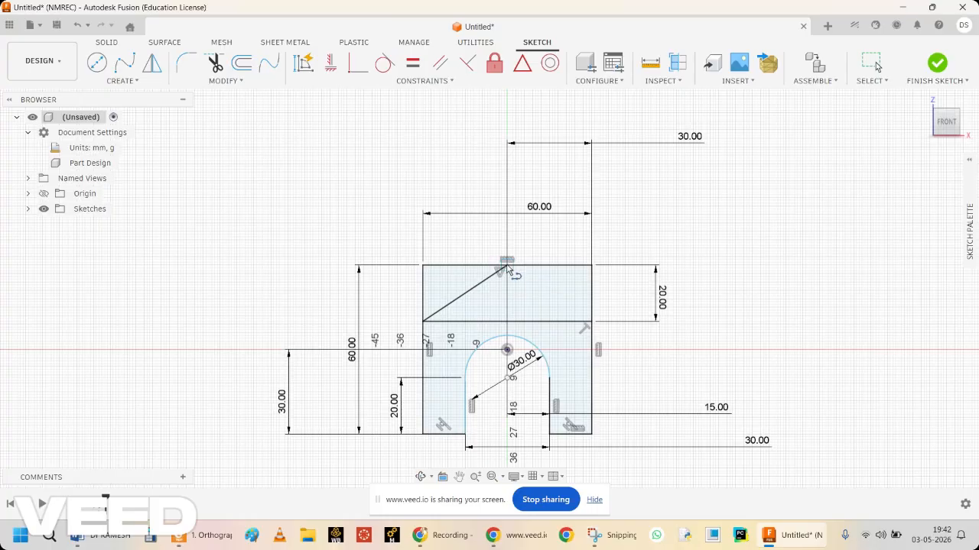
{"action": "left_click", "coordinate": [507, 265]}
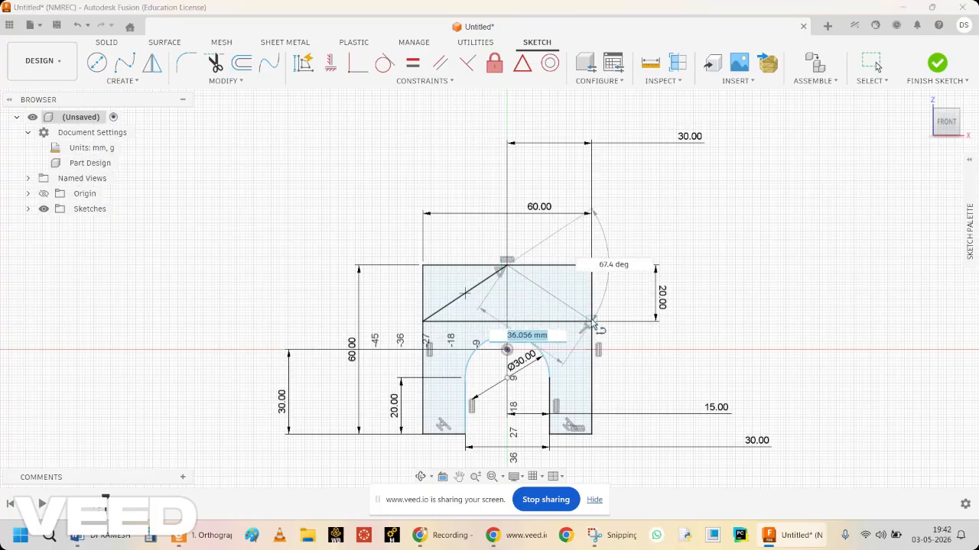
{"action": "left_click", "coordinate": [591, 321]}
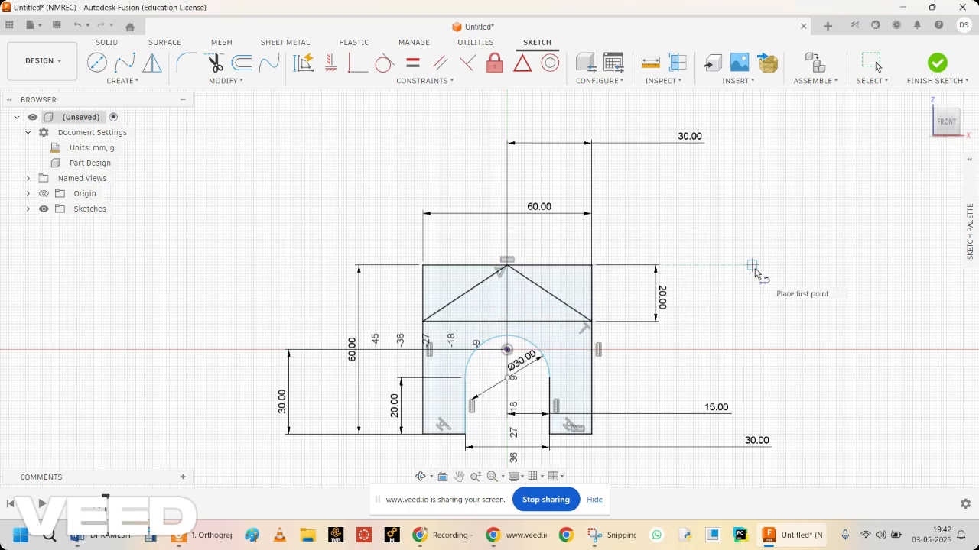
{"action": "key", "text": "Escape"}
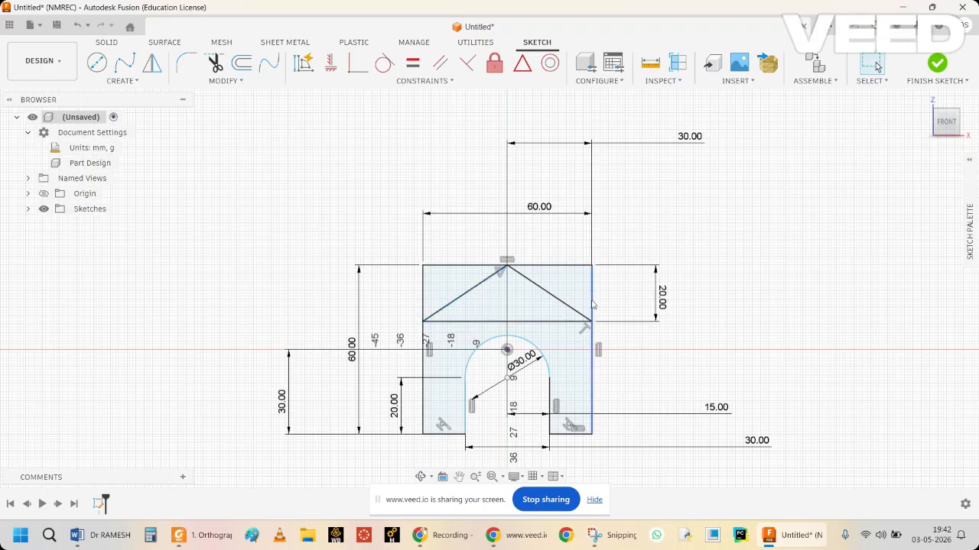
Trim both halves of the upper edge, the side segments above the roof lines' lower ends and the horizontal line between them.
{"action": "left_click", "coordinate": [216, 64]}
{"action": "left_click", "coordinate": [458, 266]}
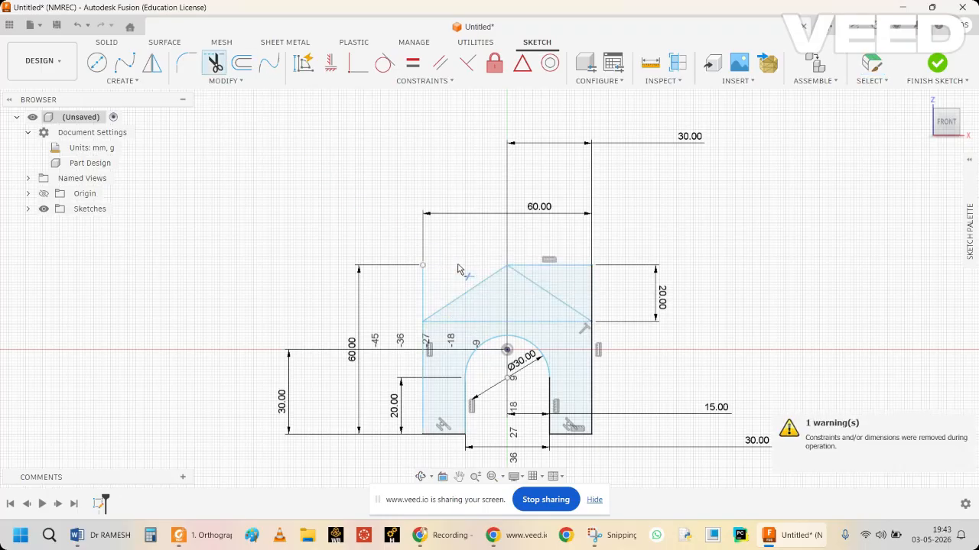
{"action": "left_click", "coordinate": [548, 267]}
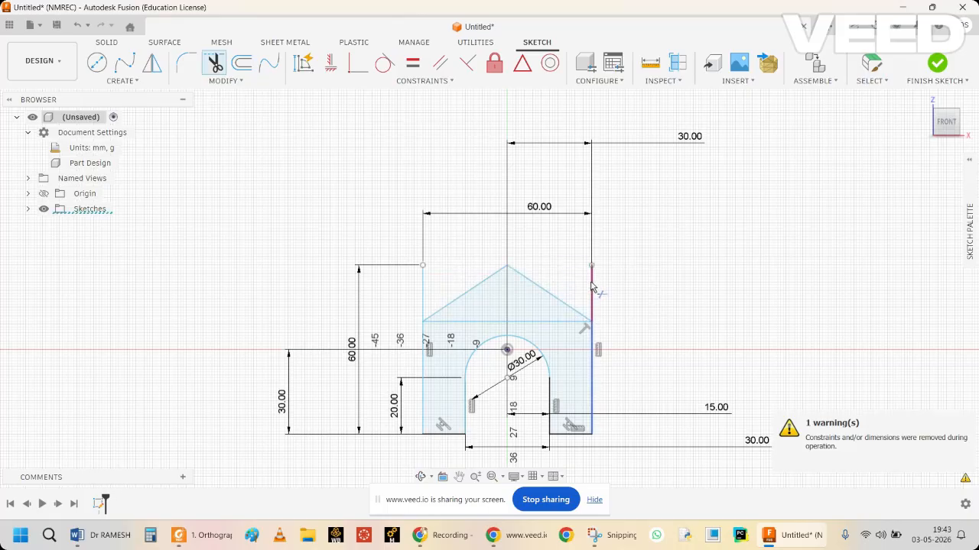
{"action": "left_click", "coordinate": [591, 286]}
{"action": "left_click", "coordinate": [422, 286]}
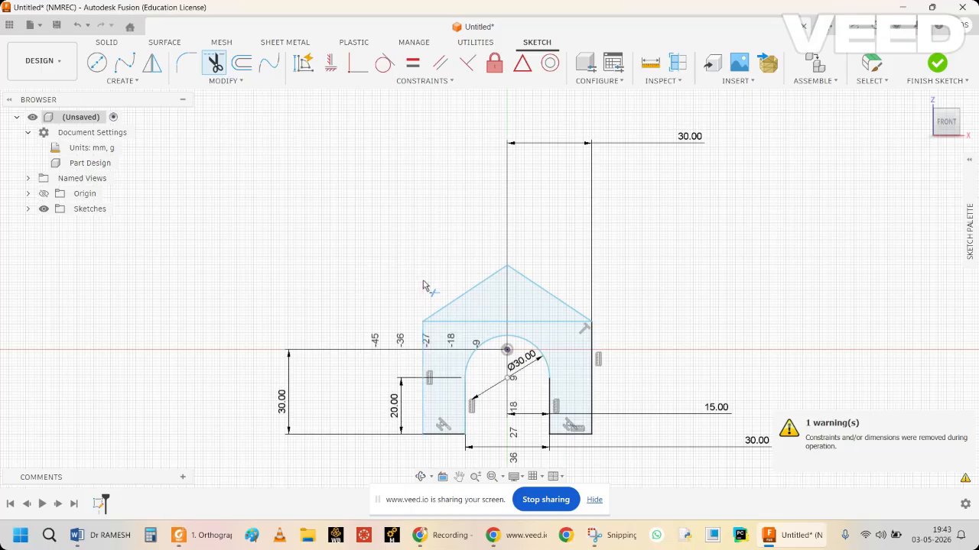
{"action": "left_click", "coordinate": [548, 325]}
{"action": "left_click", "coordinate": [559, 328]}
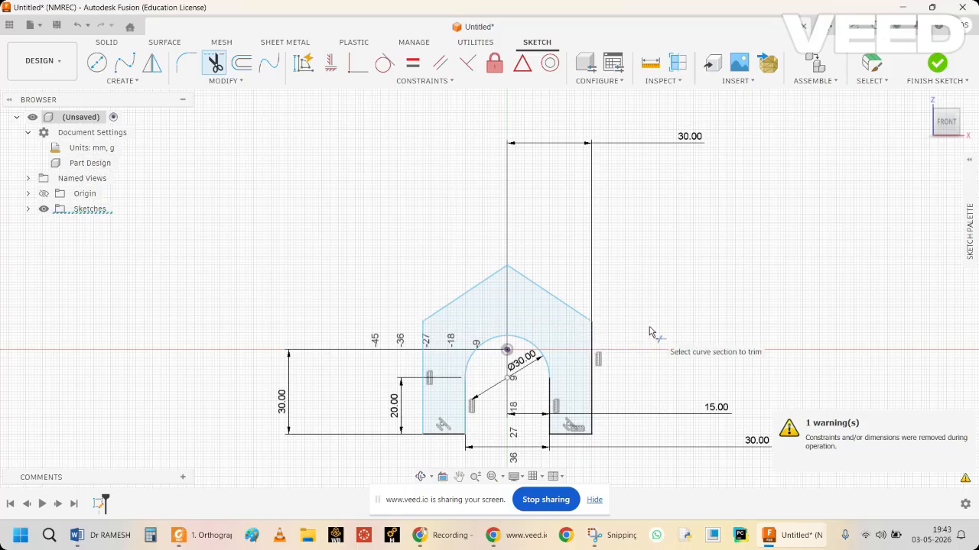
{"action": "key", "text": "Escape"}
Select the house-shaped profile, inspect it from an oblique angle and return to the front view.
{"action": "left_click", "coordinate": [574, 338]}
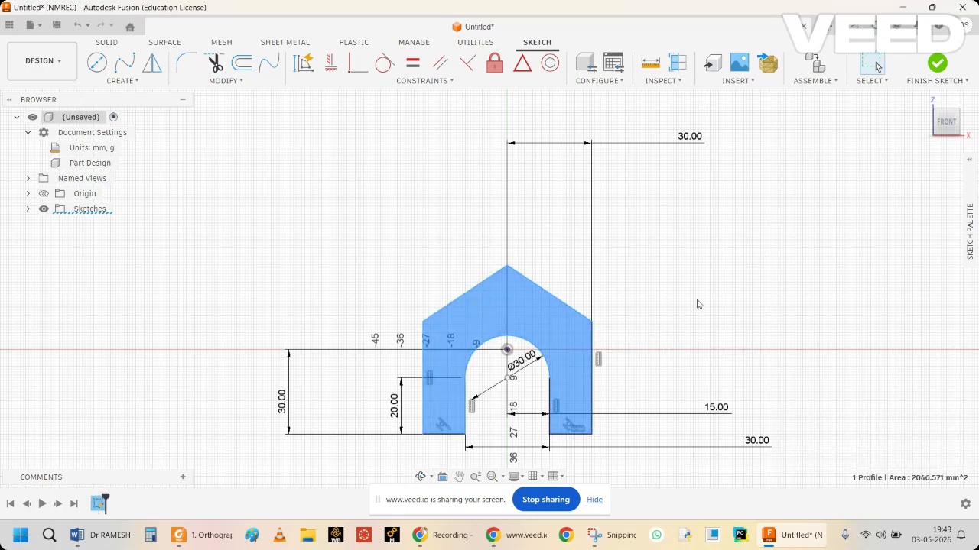
{"action": "left_click", "coordinate": [420, 478]}
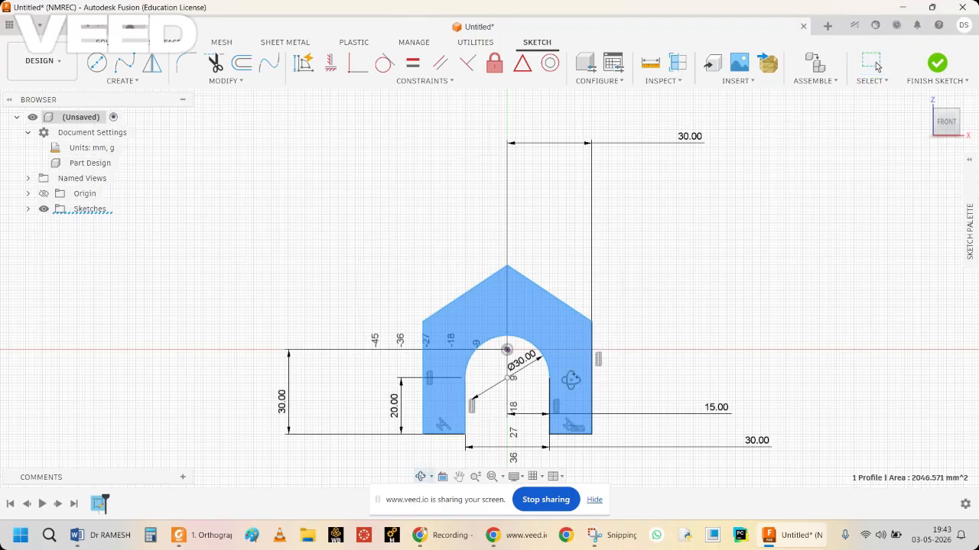
{"action": "left_click_drag", "start_coordinate": [632, 342], "coordinate": [597, 371]}
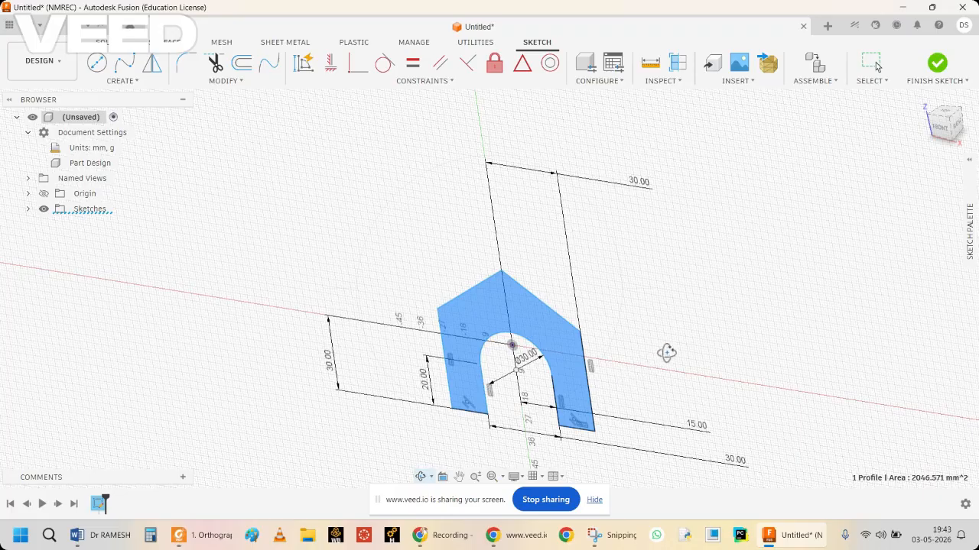
{"action": "key", "text": "Escape"}
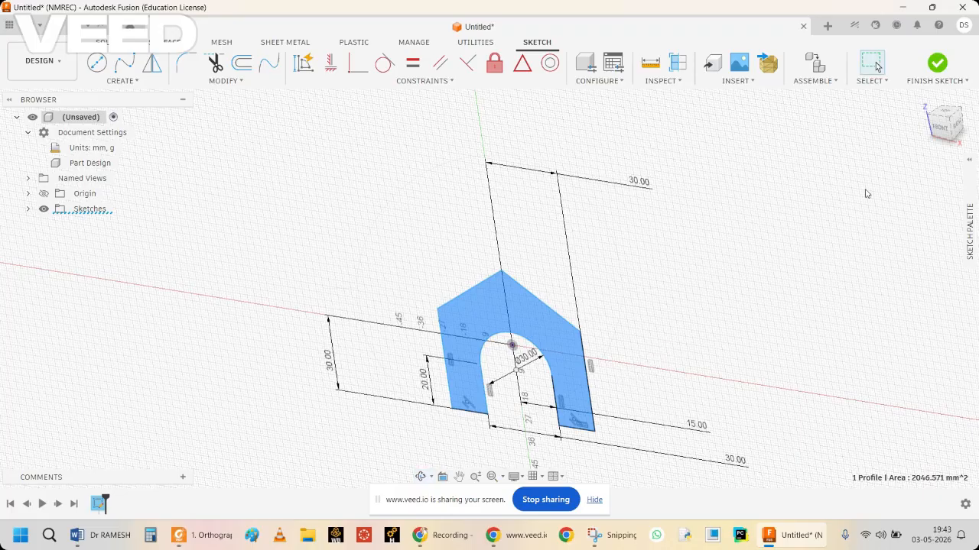
{"action": "left_click", "coordinate": [936, 124]}
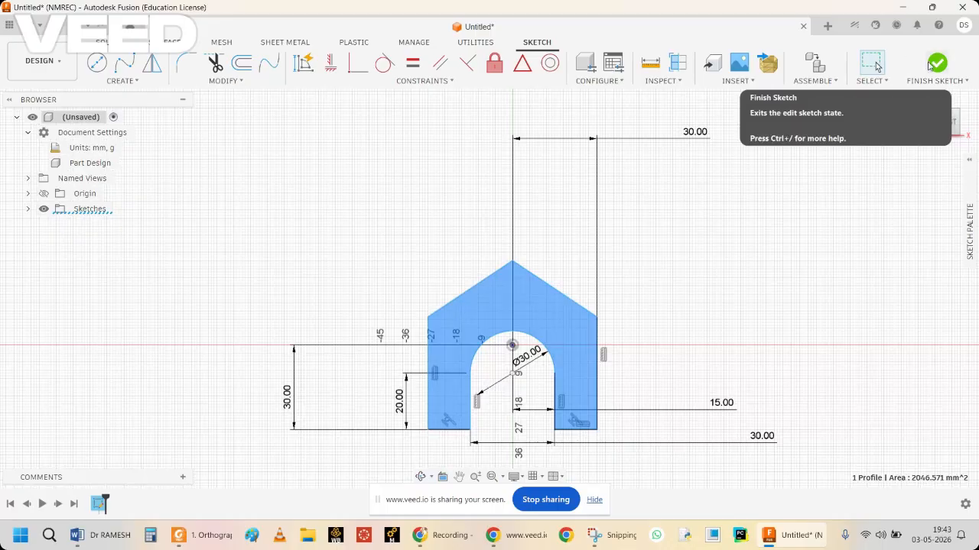
Highlight the front face around the arch on the Fig. E7.13 drawing in Snipping Tool, and return to Fusion.
{"action": "left_click", "coordinate": [622, 538]}
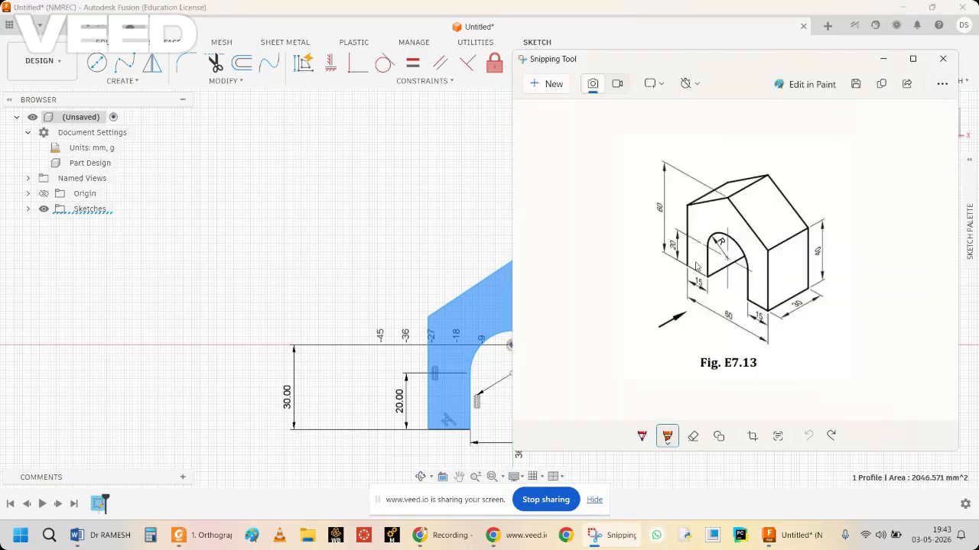
{"action": "mouse_move", "coordinate": [696, 266]}
{"action": "left_mouse_down"}
{"action": "mouse_move", "coordinate": [710, 220]}
{"action": "mouse_move", "coordinate": [738, 234]}
{"action": "mouse_move", "coordinate": [760, 297]}
{"action": "left_mouse_up"}
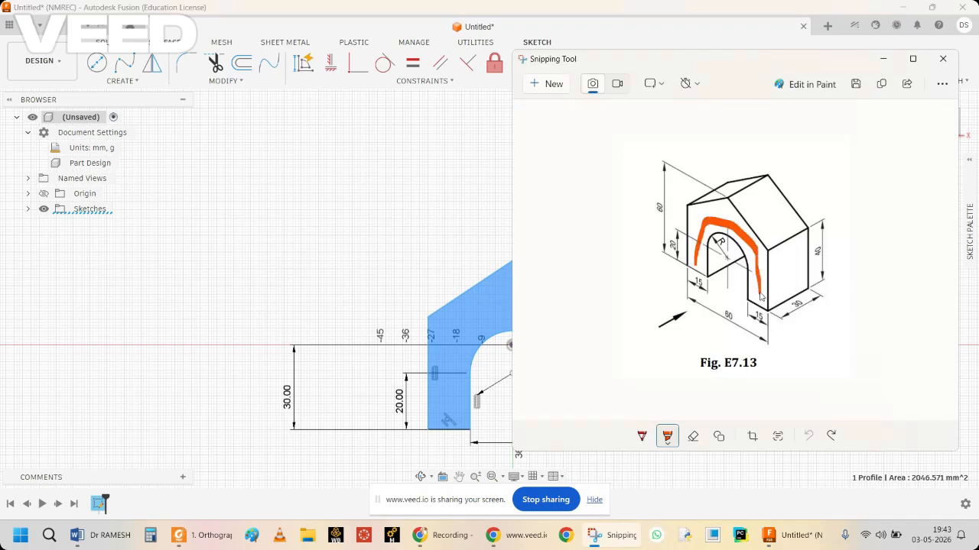
{"action": "left_click", "coordinate": [883, 59]}
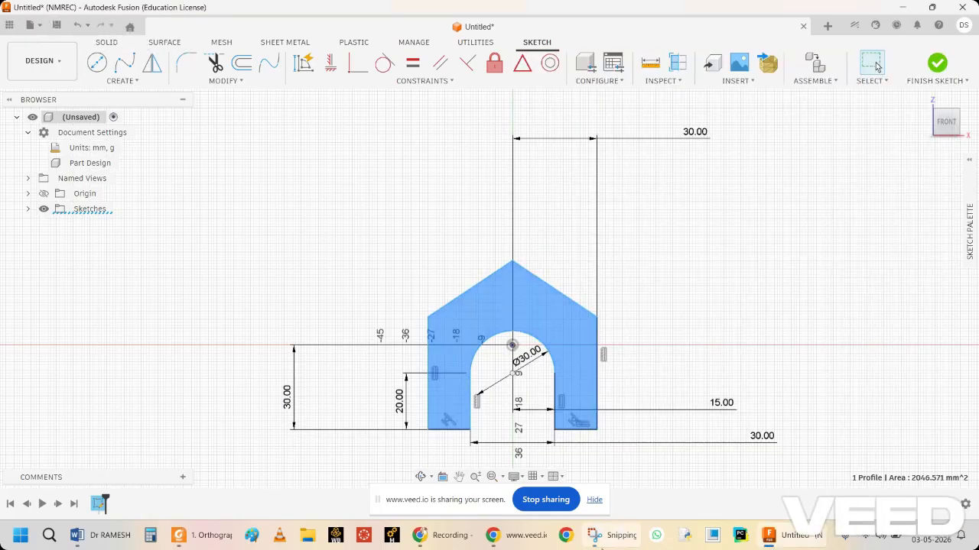
Reopen the Fig. E7.13 drawing in Snipping Tool at full window size and undo the highlighter stroke.
{"action": "left_click", "coordinate": [610, 535]}
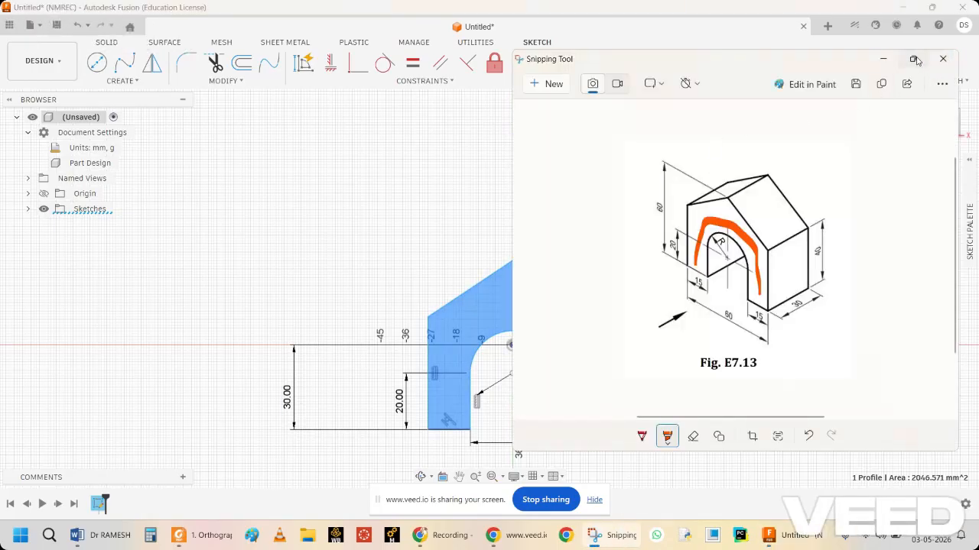
{"action": "double_click", "coordinate": [646, 57]}
{"action": "left_click", "coordinate": [564, 31]}
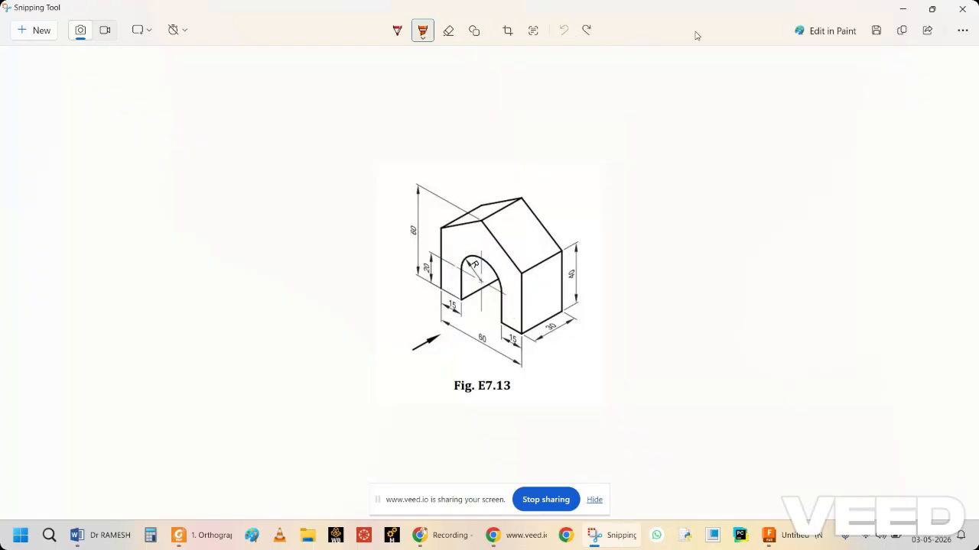
Return from the reference drawing to Fusion and finish the house-profile sketch.
{"action": "left_click", "coordinate": [932, 9]}
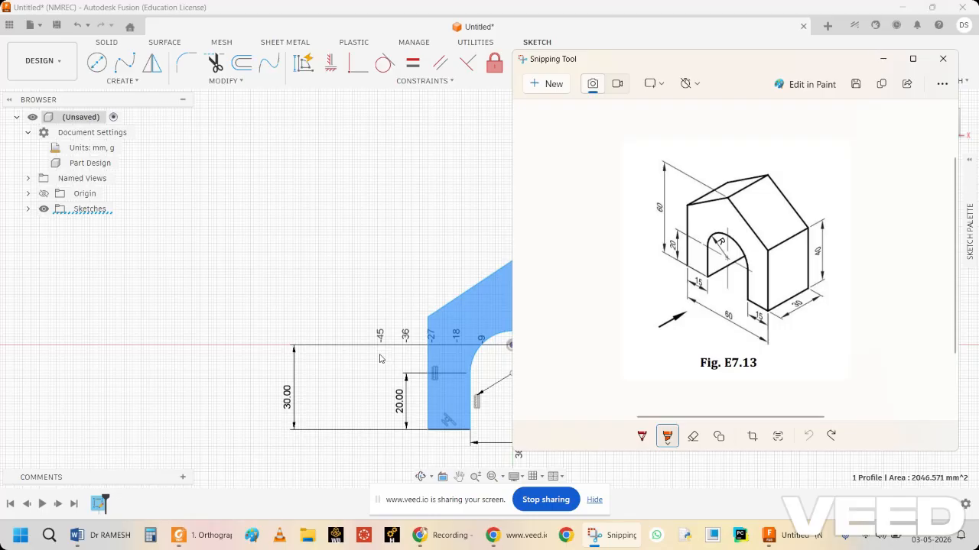
{"action": "left_click", "coordinate": [883, 59]}
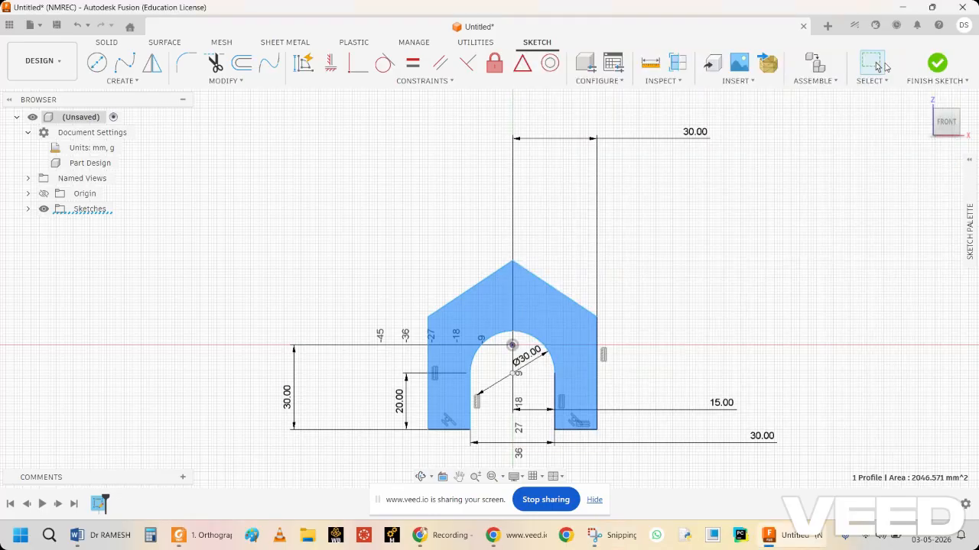
{"action": "left_click", "coordinate": [937, 67]}
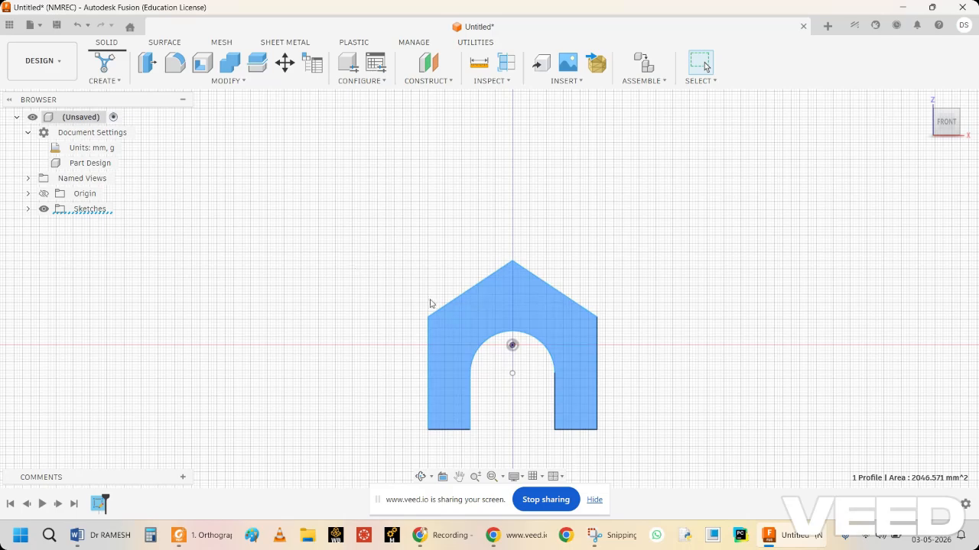
Extrude the house-shaped profile 30 mm to one side as a new body, checking the depth on the Fig. E7.13 drawing.
{"action": "left_click", "coordinate": [105, 79]}
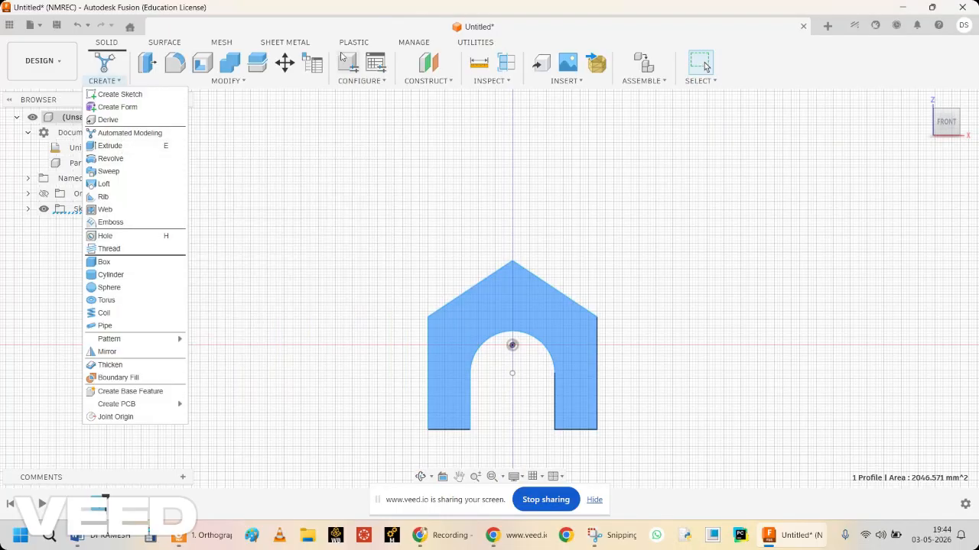
{"action": "left_click", "coordinate": [305, 8]}
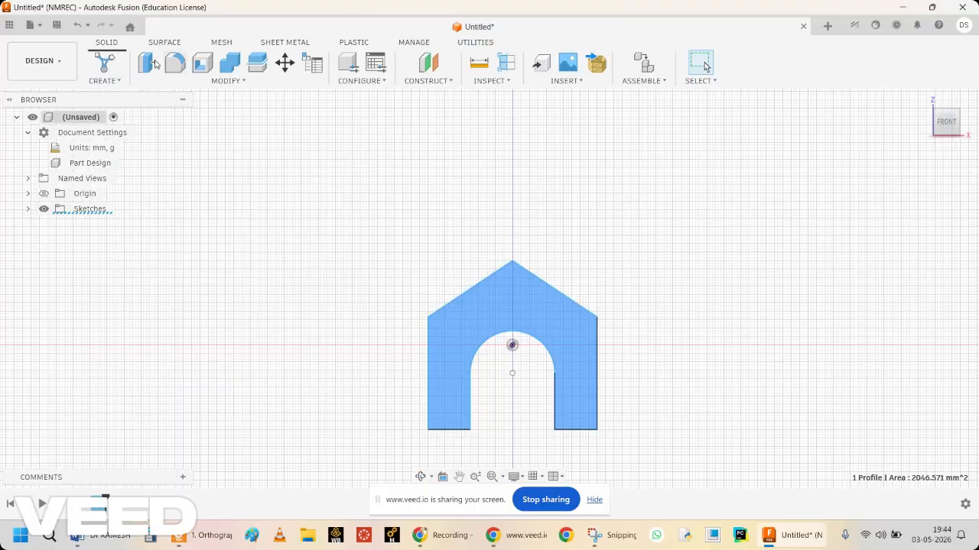
{"action": "left_click", "coordinate": [118, 81]}
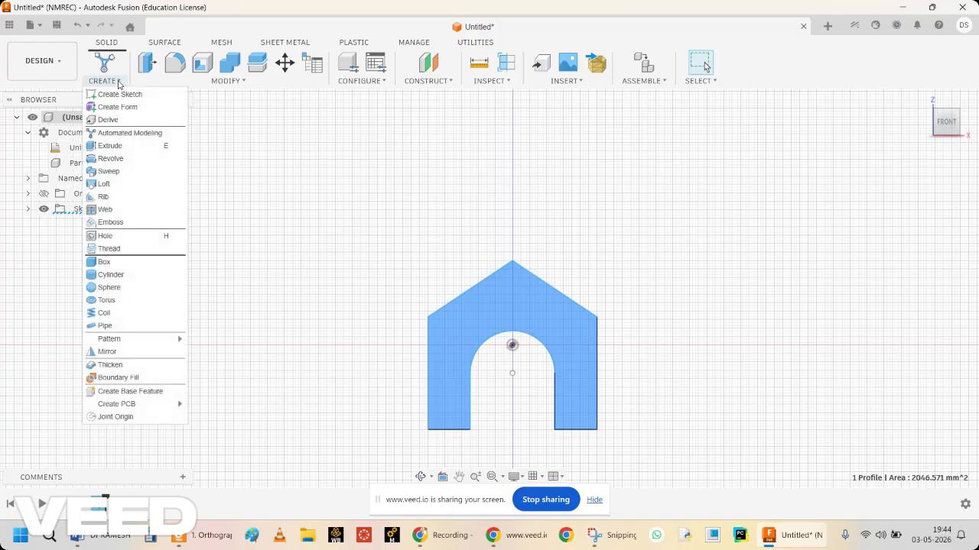
{"action": "left_click", "coordinate": [119, 147]}
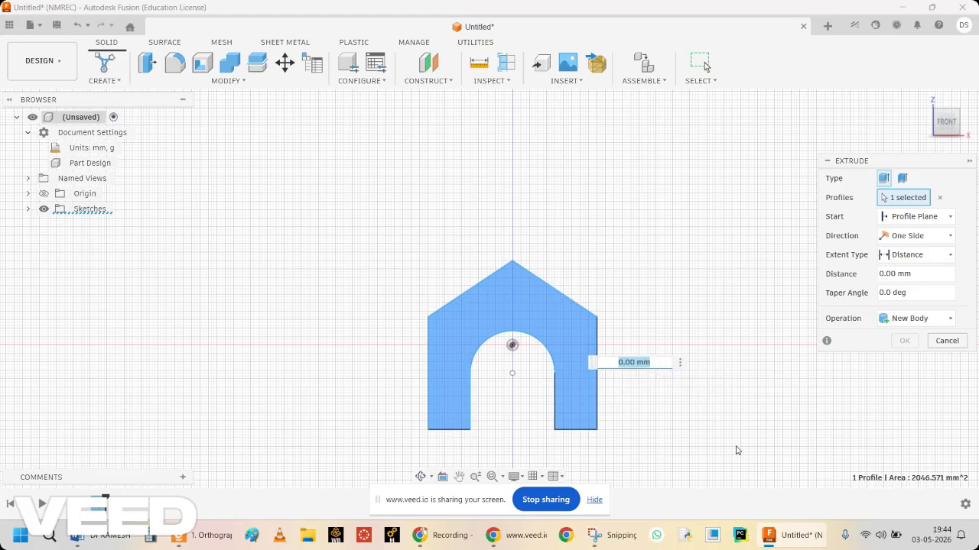
{"action": "left_click", "coordinate": [609, 540]}
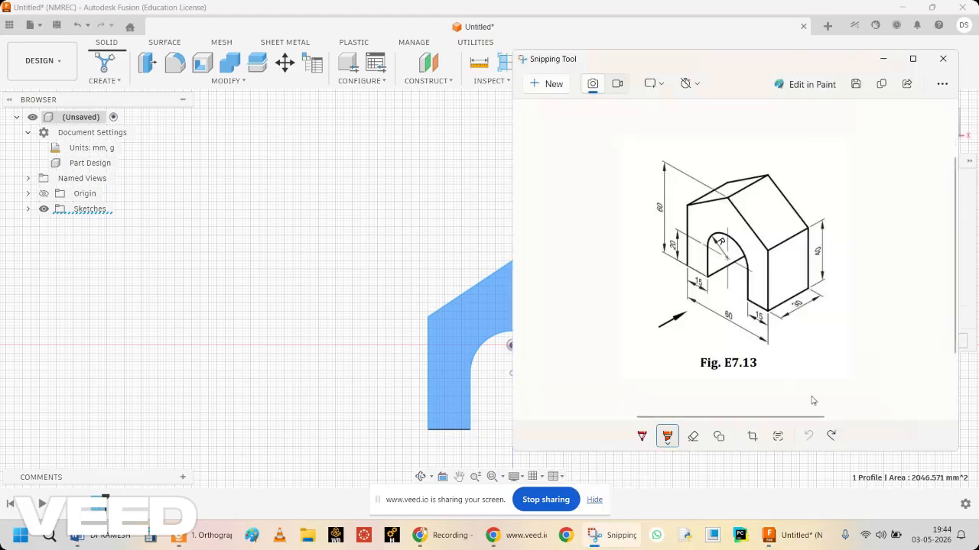
{"action": "left_click", "coordinate": [628, 537]}
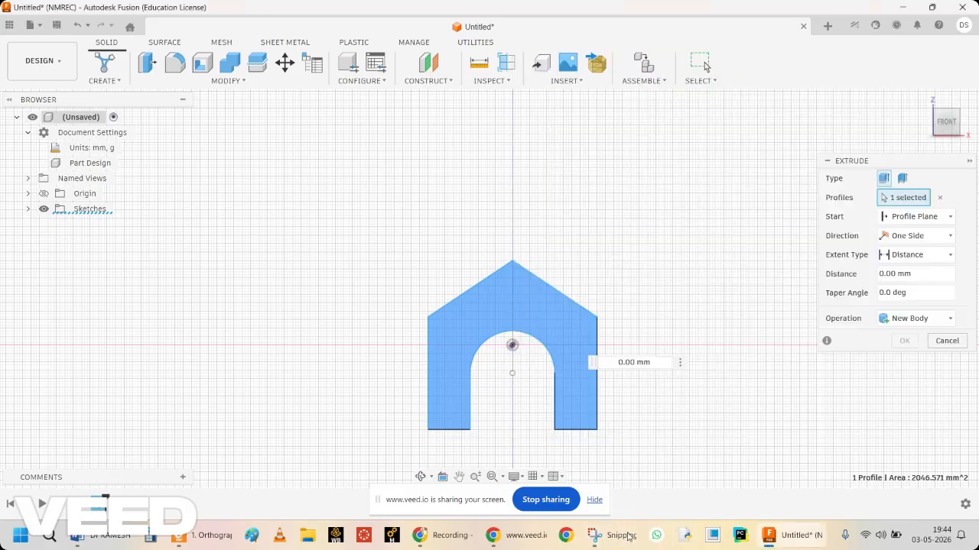
{"action": "double_click", "coordinate": [617, 361]}
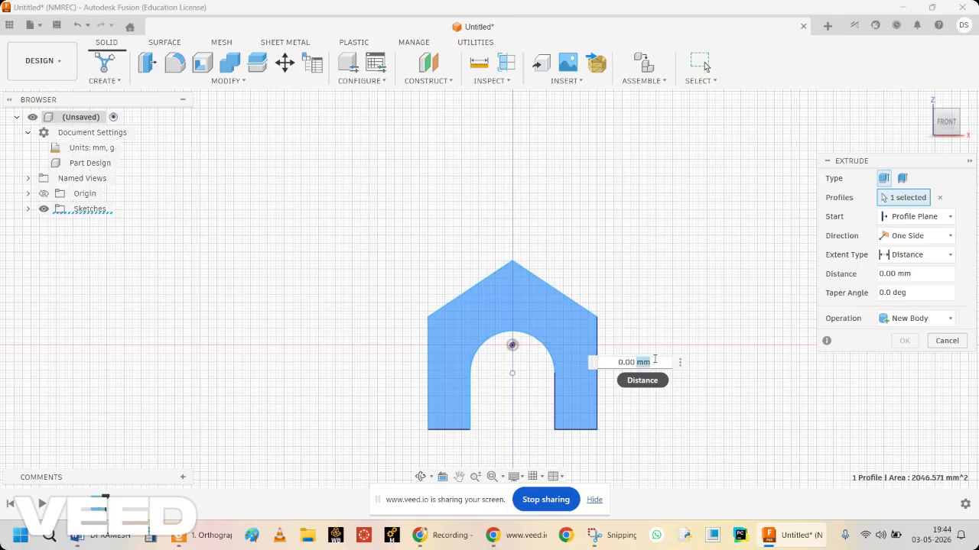
{"action": "type", "text": "30mm"}
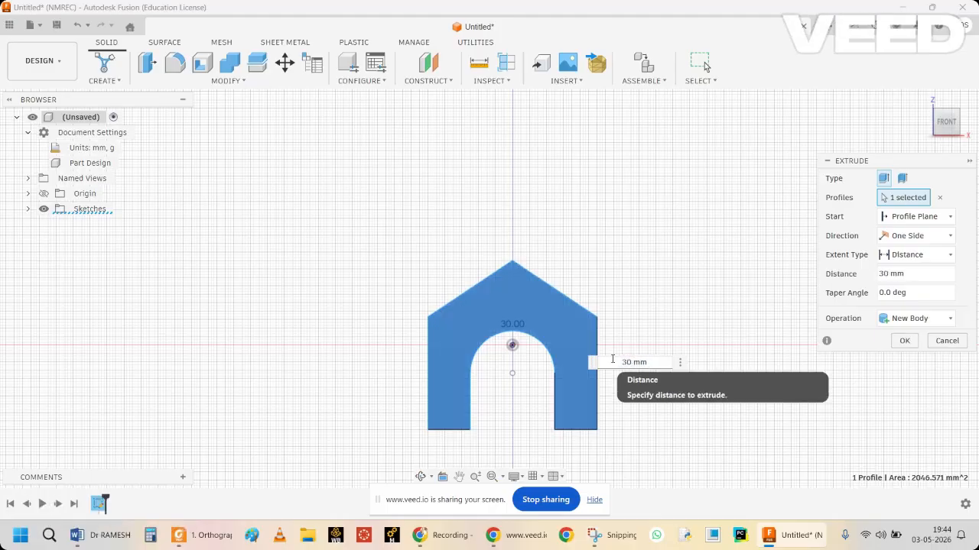
{"action": "key", "text": "Return"}
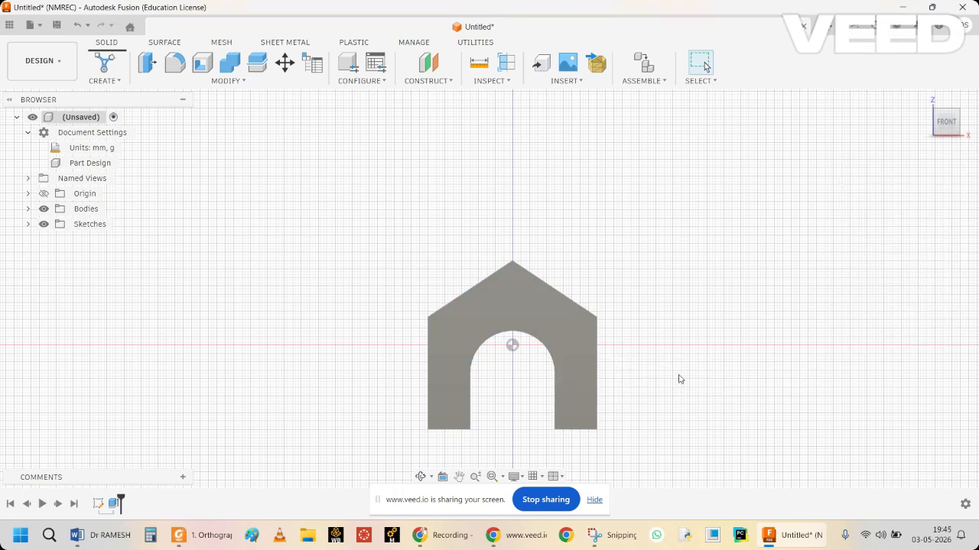
View the extruded block obliquely from the front, fit it in view and compare it with the Fig. E7.13 drawing in Snipping Tool.
{"action": "left_click", "coordinate": [421, 477]}
{"action": "left_click_drag", "start_coordinate": [663, 346], "coordinate": [619, 376]}
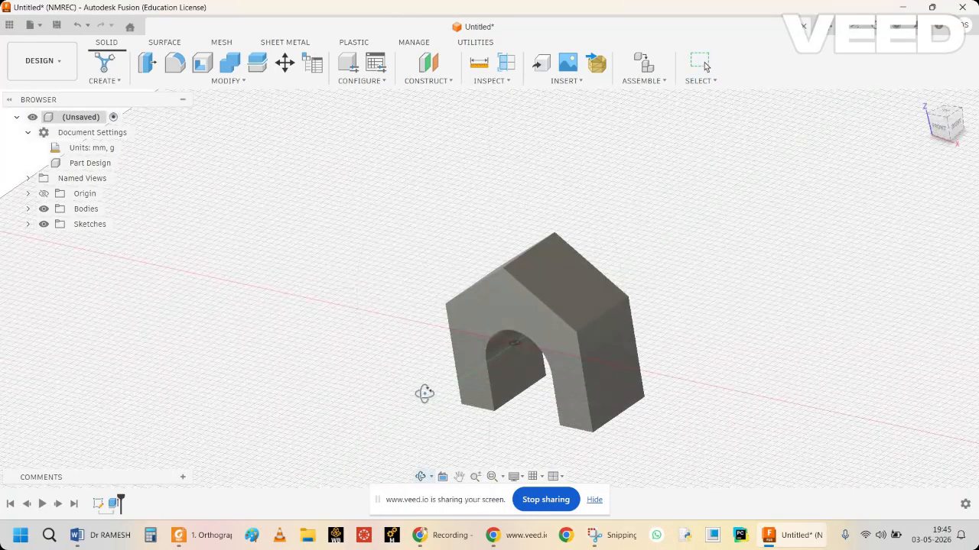
{"action": "key", "text": "Escape"}
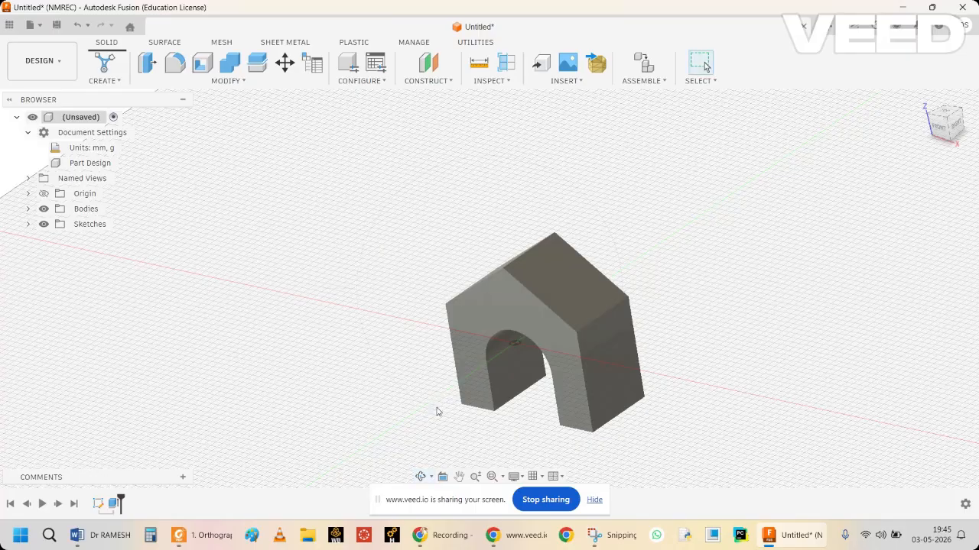
{"action": "left_click", "coordinate": [494, 477]}
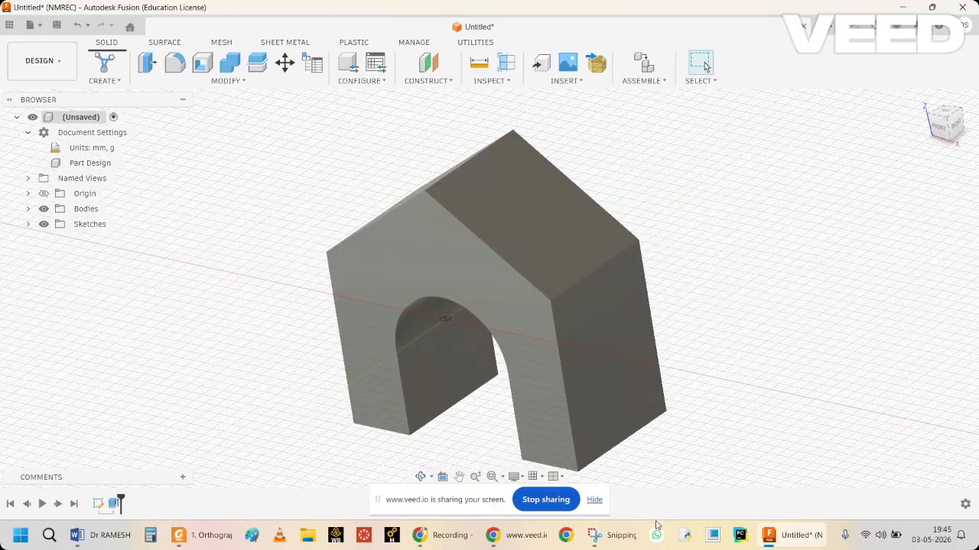
{"action": "left_click", "coordinate": [621, 541]}
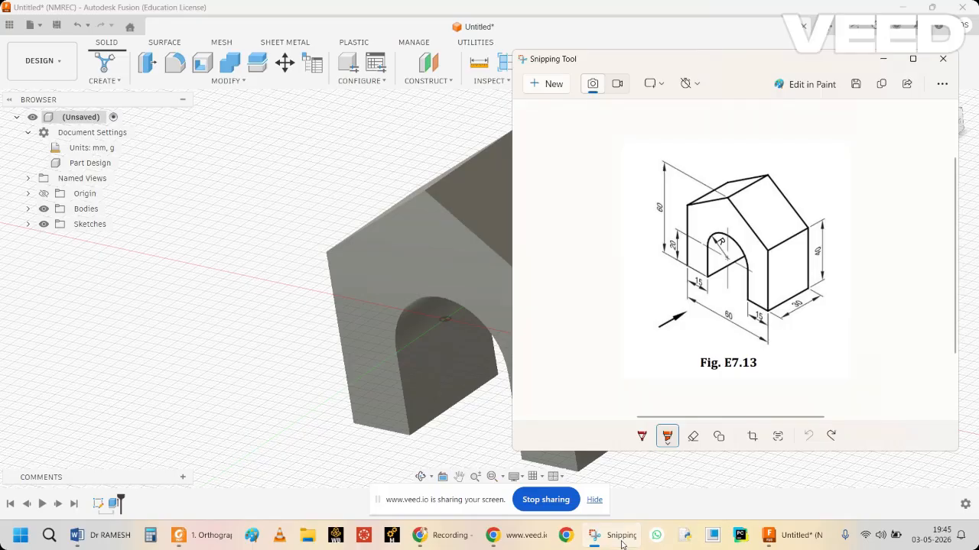
{"action": "left_click", "coordinate": [621, 538]}
{"action": "right_click", "coordinate": [542, 387]}
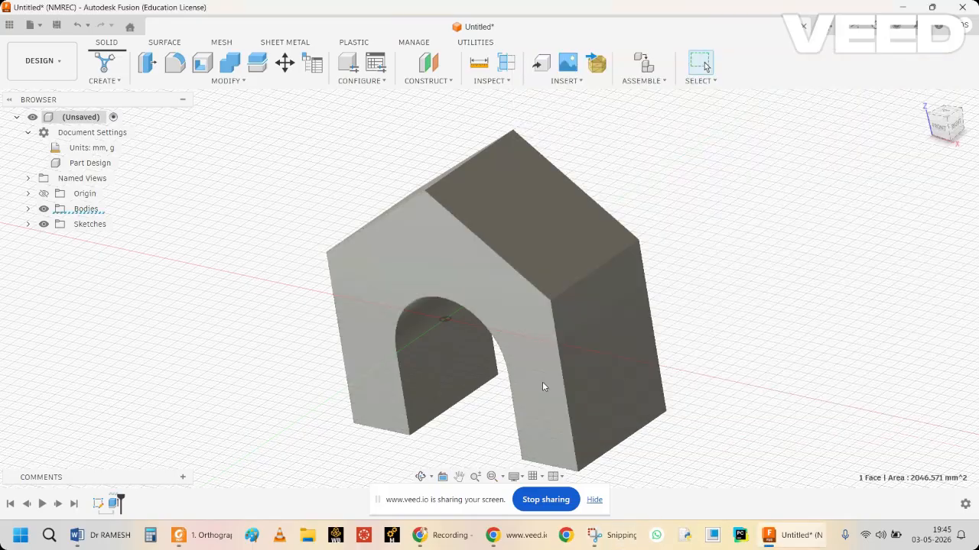
{"action": "left_click", "coordinate": [545, 231]}
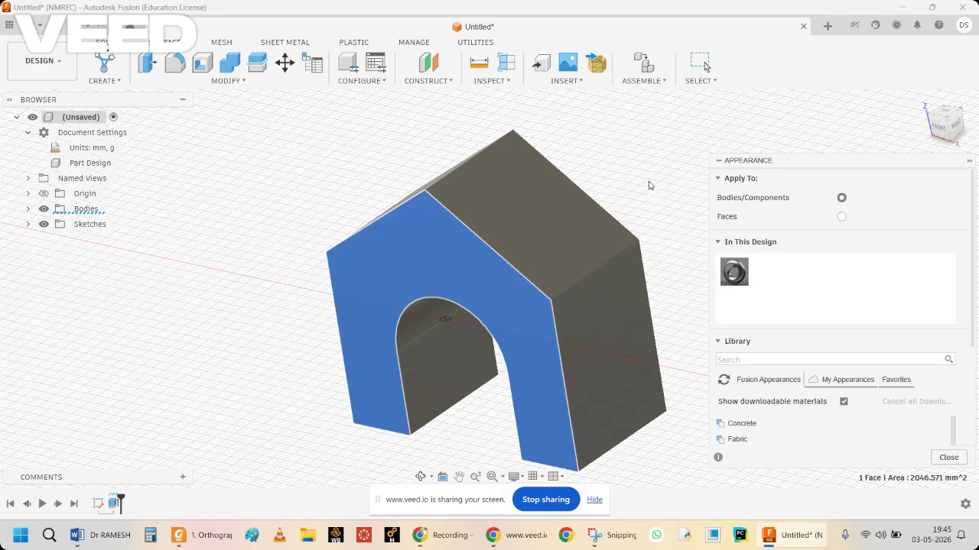
{"action": "key", "text": "Escape"}
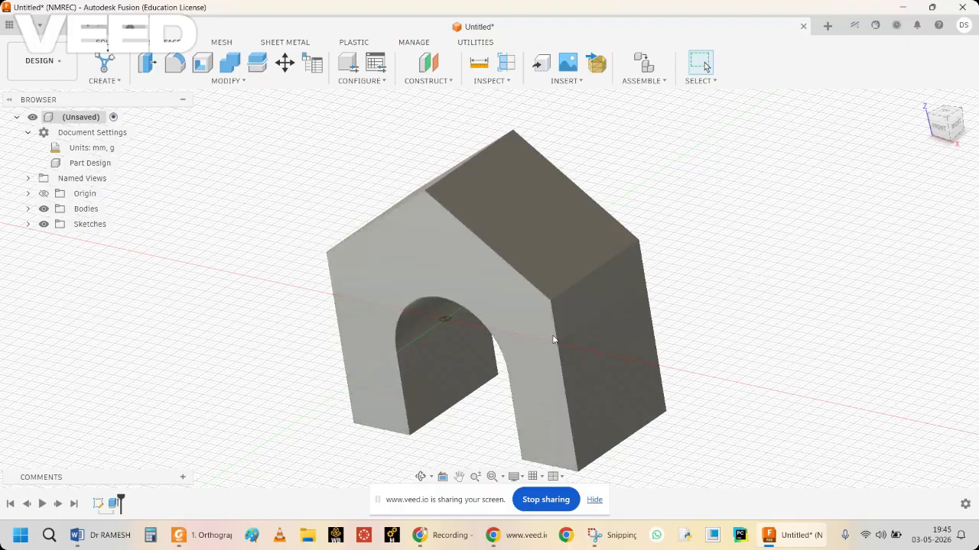
Open the Appearance settings for the block's front face and expand the library's Metallic paint category.
{"action": "left_click", "coordinate": [541, 336]}
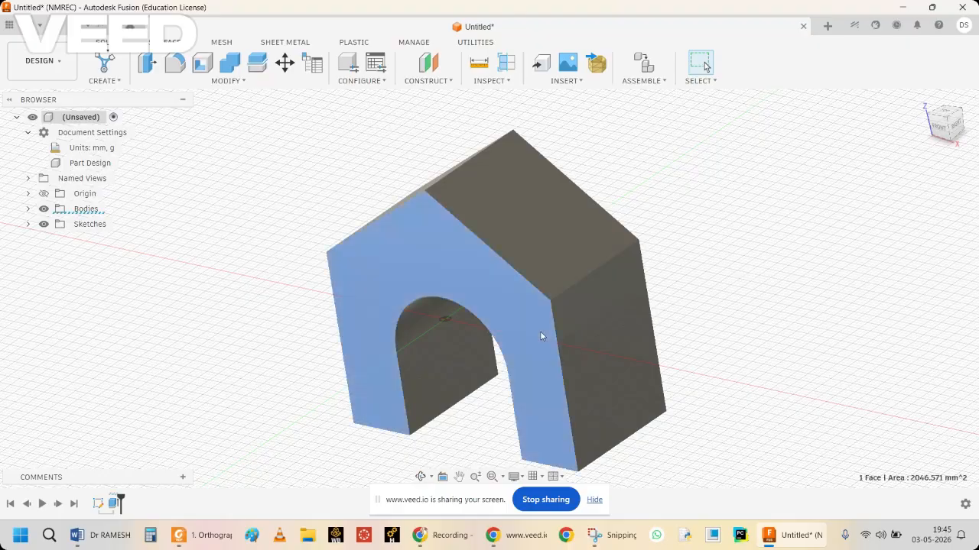
{"action": "right_click", "coordinate": [540, 337]}
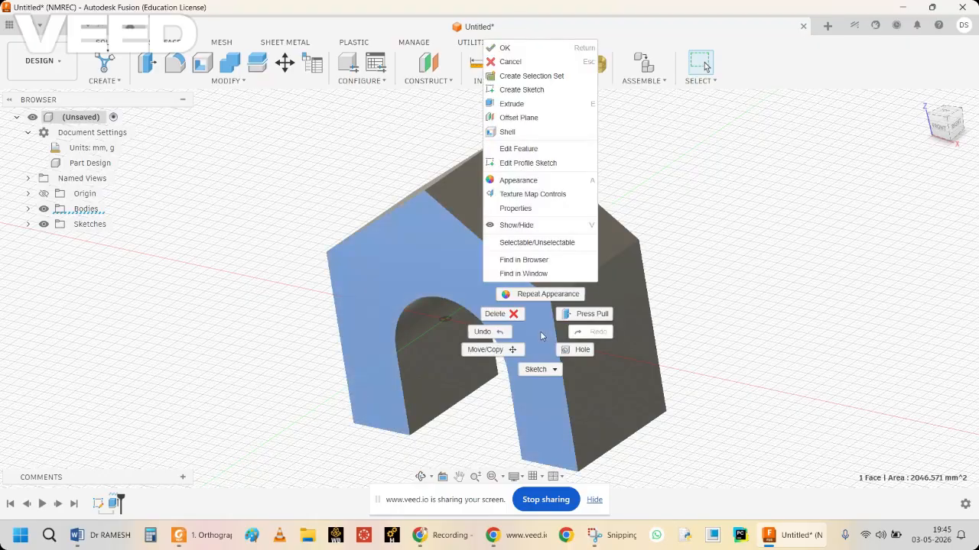
{"action": "left_click", "coordinate": [540, 182]}
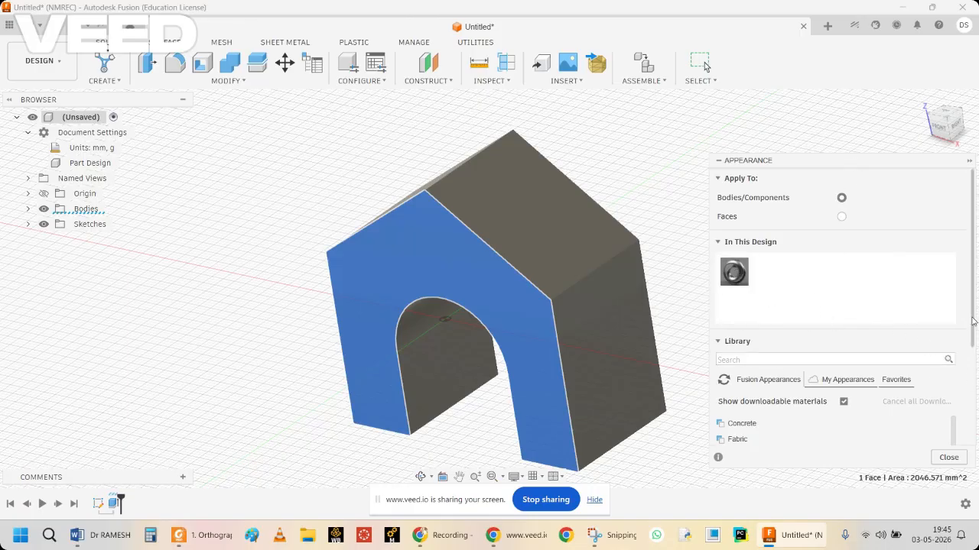
{"action": "left_click_drag", "start_coordinate": [973, 321], "coordinate": [973, 427]}
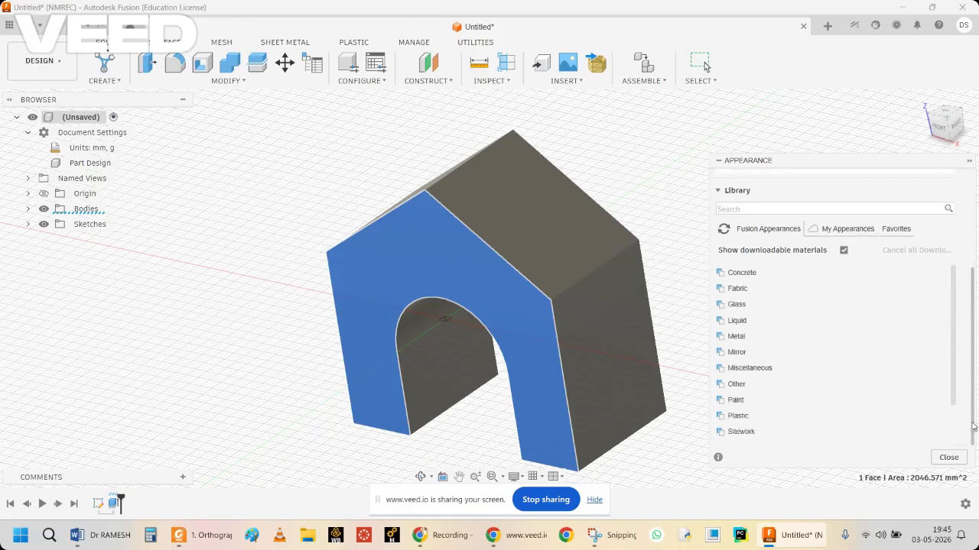
{"action": "left_click", "coordinate": [744, 401]}
{"action": "left_click_drag", "start_coordinate": [951, 339], "coordinate": [951, 411]}
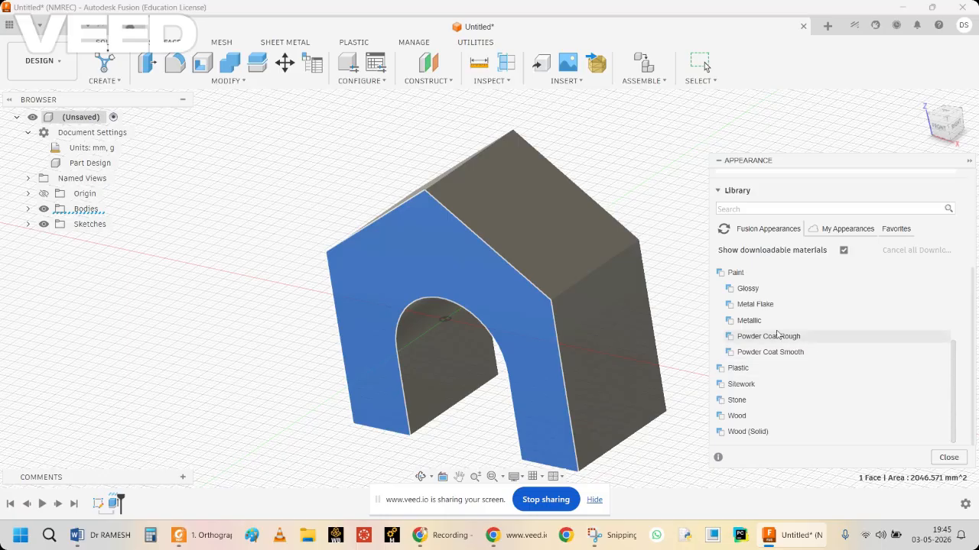
{"action": "left_click", "coordinate": [816, 321]}
Add Paint - Metallic (Red) to the design's appearances and apply it to the whole body.
{"action": "scroll", "coordinate": [957, 368], "scroll_direction": "down", "scroll_amount": 3}
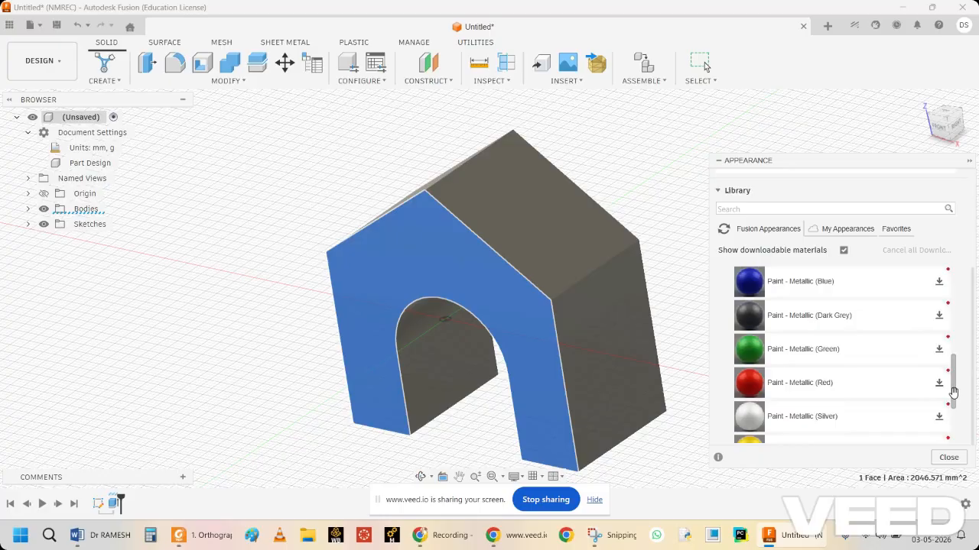
{"action": "scroll", "coordinate": [971, 370], "scroll_direction": "up", "scroll_amount": 3}
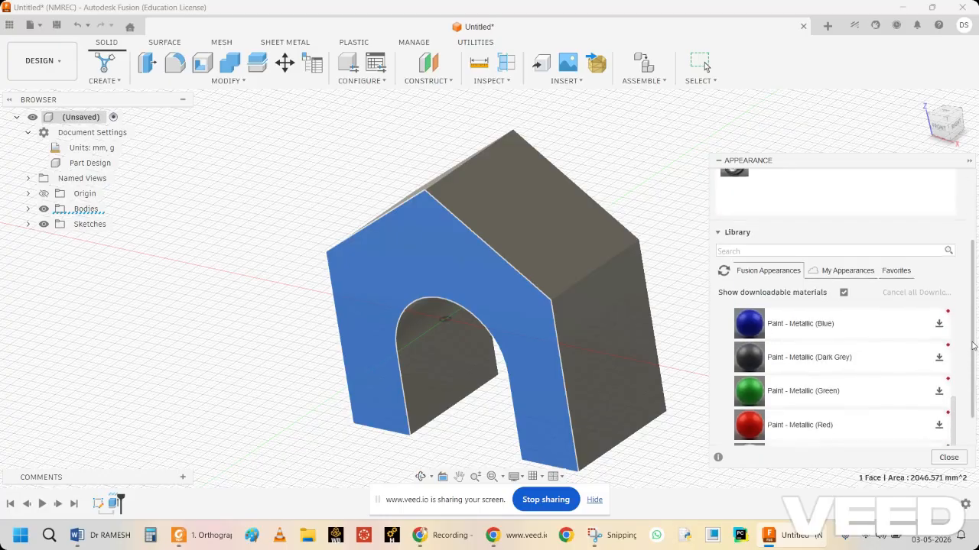
{"action": "mouse_move", "coordinate": [749, 432]}
{"action": "left_mouse_down"}
{"action": "mouse_move", "coordinate": [765, 429]}
{"action": "mouse_move", "coordinate": [810, 204]}
{"action": "mouse_move", "coordinate": [808, 180]}
{"action": "mouse_move", "coordinate": [797, 184]}
{"action": "left_mouse_up"}
{"action": "scroll", "coordinate": [972, 393], "scroll_direction": "up", "scroll_amount": 3}
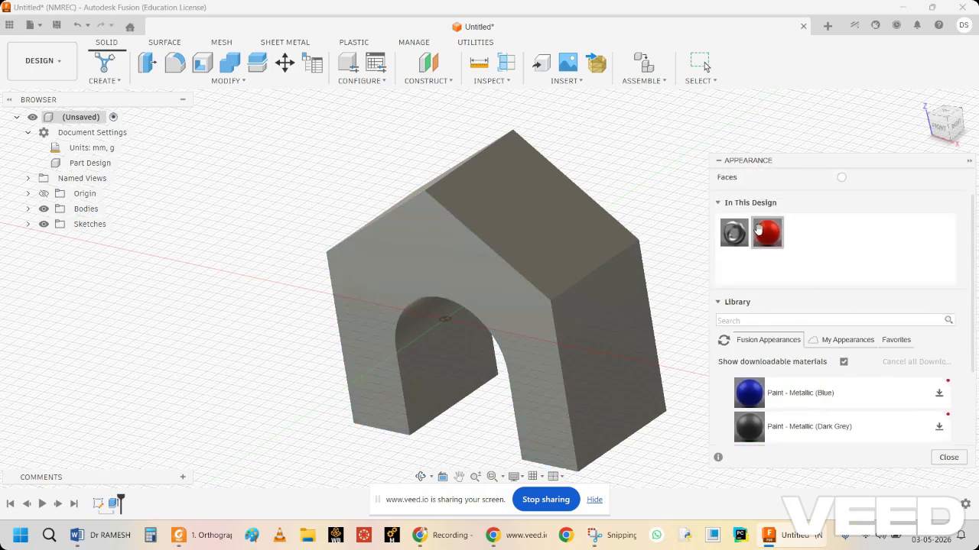
{"action": "mouse_move", "coordinate": [764, 239]}
{"action": "left_mouse_down"}
{"action": "mouse_move", "coordinate": [761, 250]}
{"action": "mouse_move", "coordinate": [543, 368]}
{"action": "left_mouse_up"}
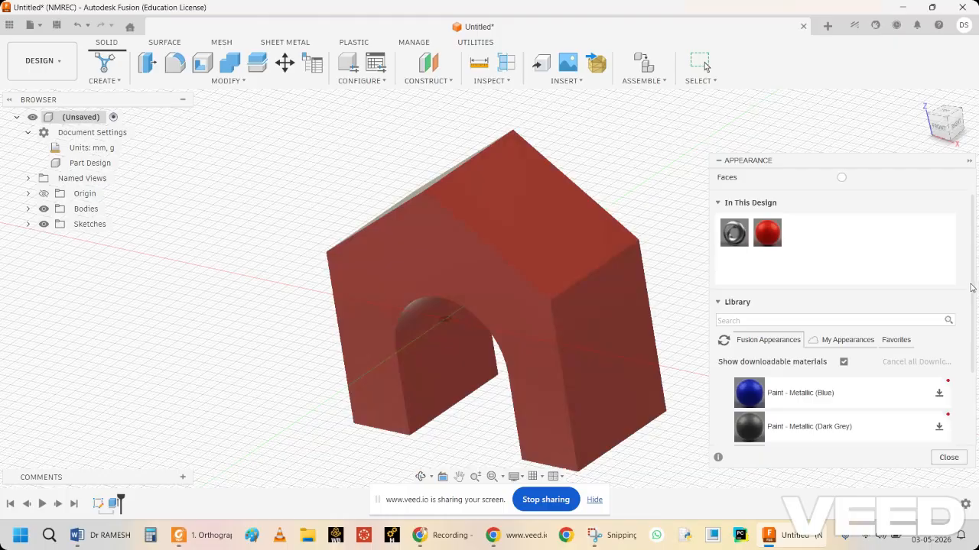
Switch the appearance target to Faces and apply the red metallic paint to the front face around the arch.
{"action": "scroll", "coordinate": [941, 244], "scroll_direction": "up", "scroll_amount": 1}
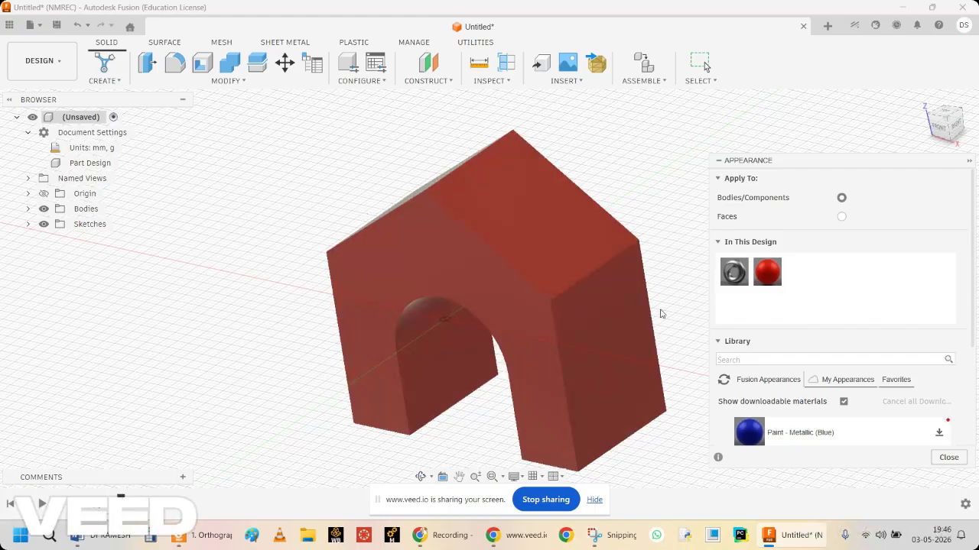
{"action": "left_click", "coordinate": [842, 217]}
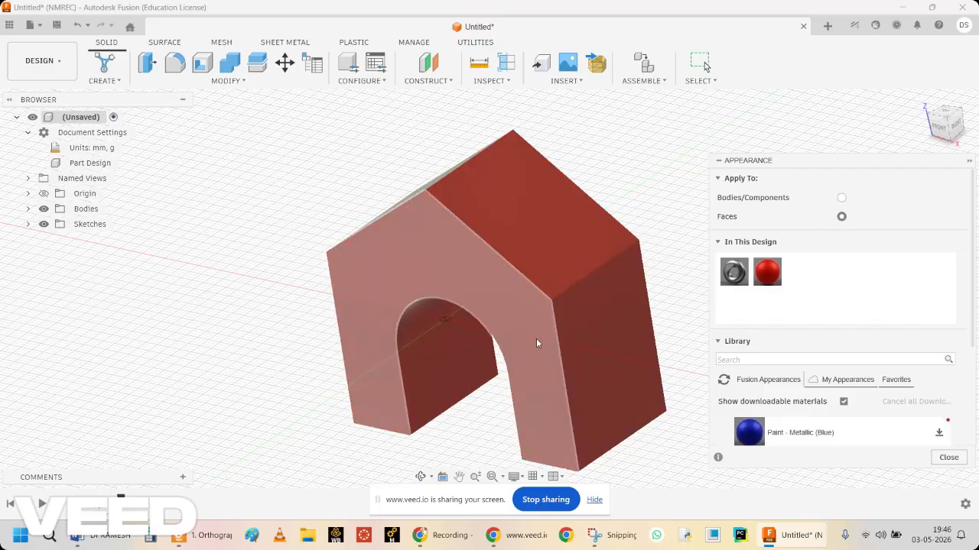
{"action": "left_click", "coordinate": [535, 343]}
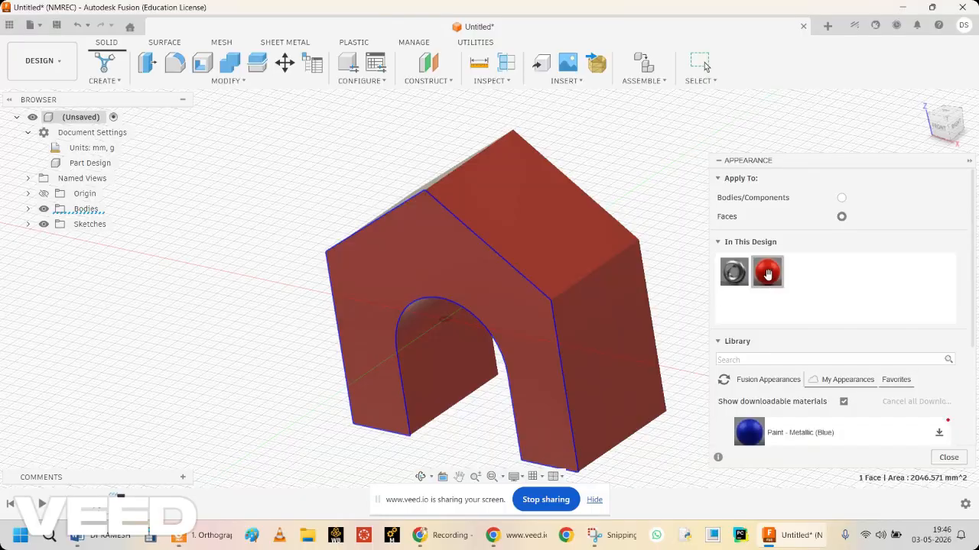
{"action": "left_click_drag", "start_coordinate": [767, 272], "coordinate": [536, 348]}
Add Paint - Metallic (Green) from the library to the design's appearances.
{"action": "left_click_drag", "start_coordinate": [974, 341], "coordinate": [969, 429]}
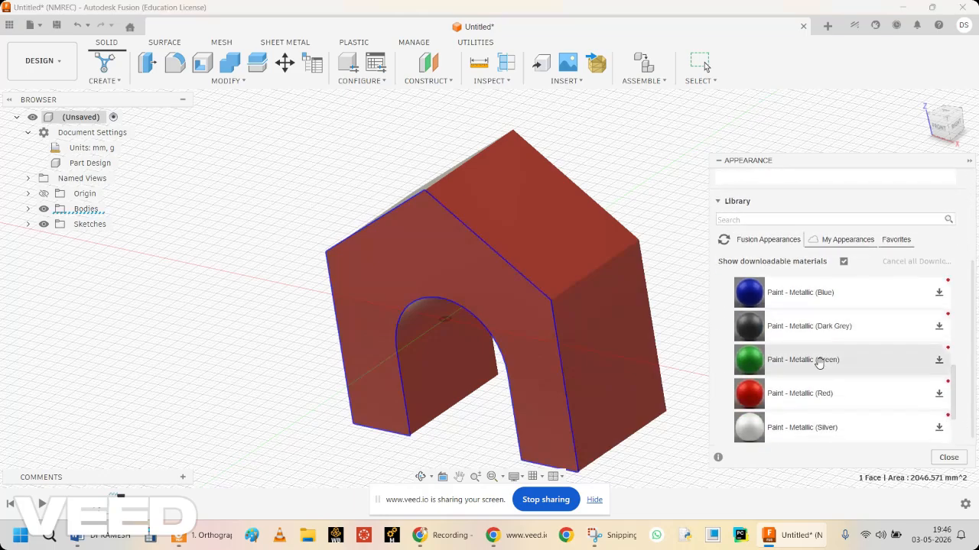
{"action": "left_click_drag", "start_coordinate": [823, 342], "coordinate": [826, 226]}
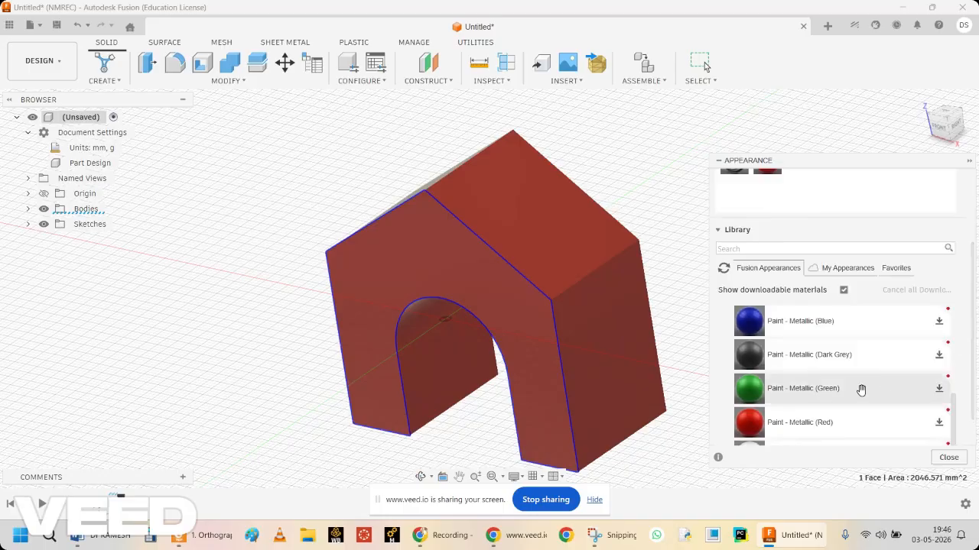
{"action": "left_click_drag", "start_coordinate": [863, 389], "coordinate": [850, 183]}
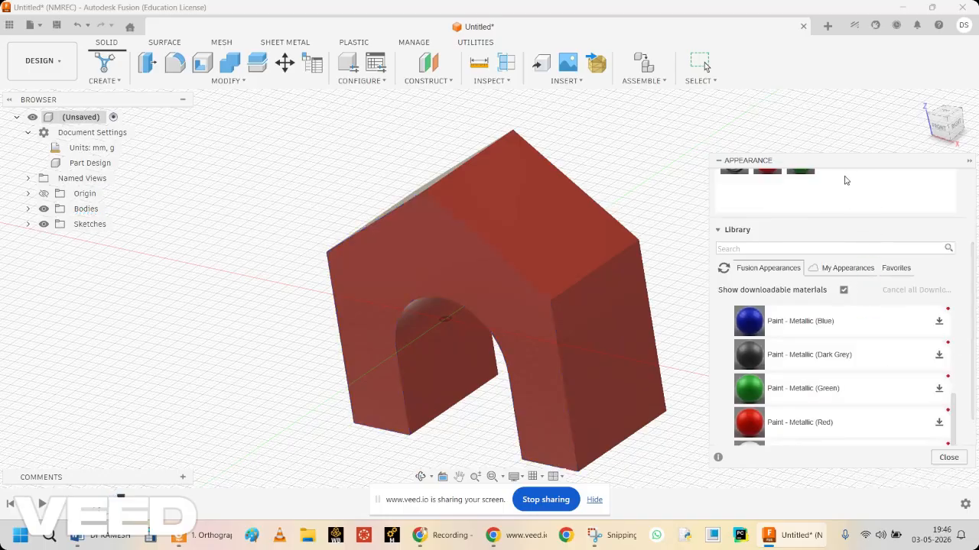
{"action": "scroll", "coordinate": [973, 330], "scroll_direction": "up", "scroll_amount": 3}
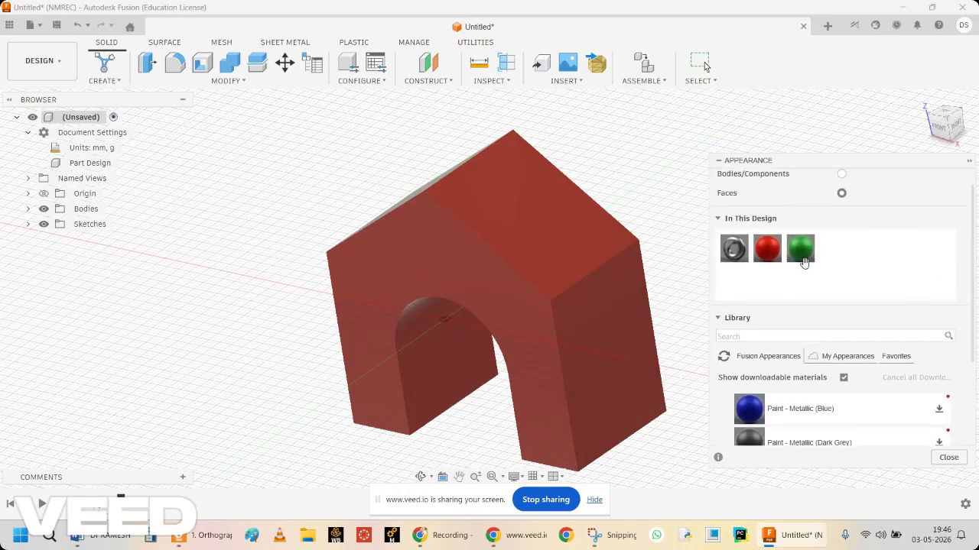
Apply the green metallic paint to both sloping roof faces of the block.
{"action": "left_click_drag", "start_coordinate": [800, 249], "coordinate": [584, 234]}
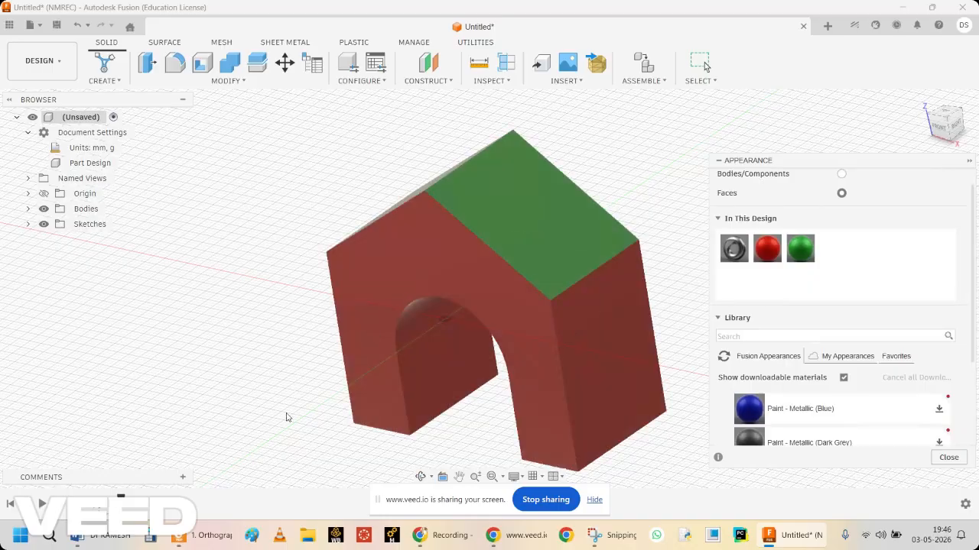
{"action": "left_click", "coordinate": [420, 477]}
{"action": "left_click_drag", "start_coordinate": [338, 357], "coordinate": [417, 398]}
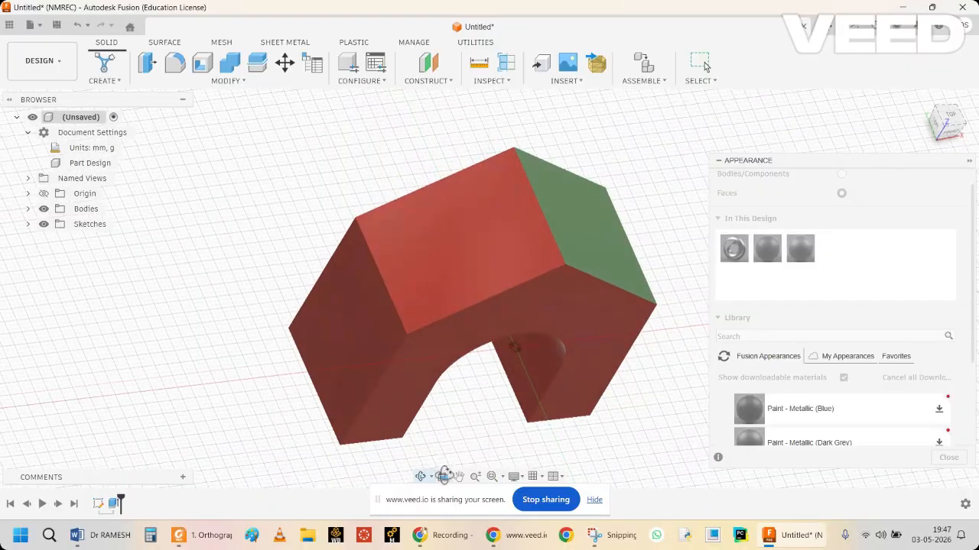
{"action": "key", "text": "Escape"}
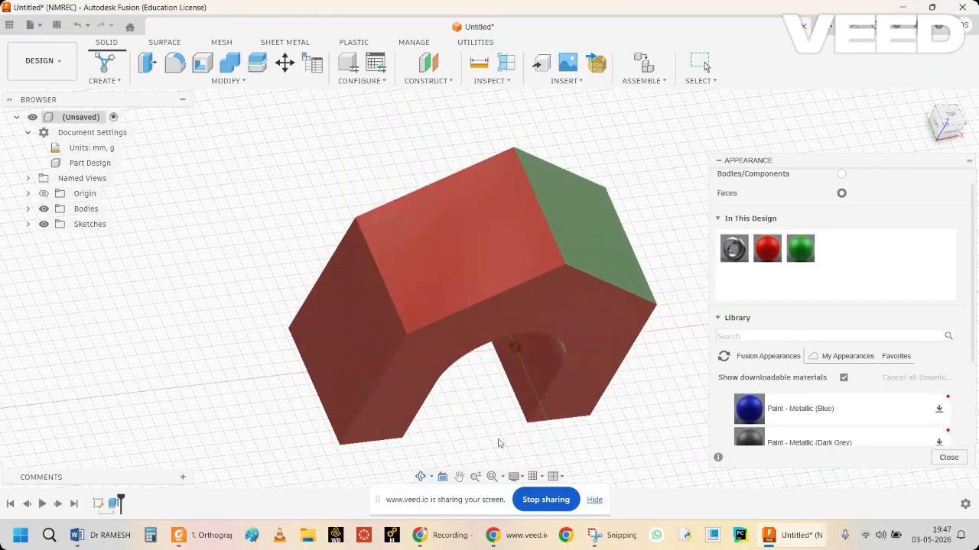
{"action": "left_click_drag", "start_coordinate": [799, 251], "coordinate": [511, 239]}
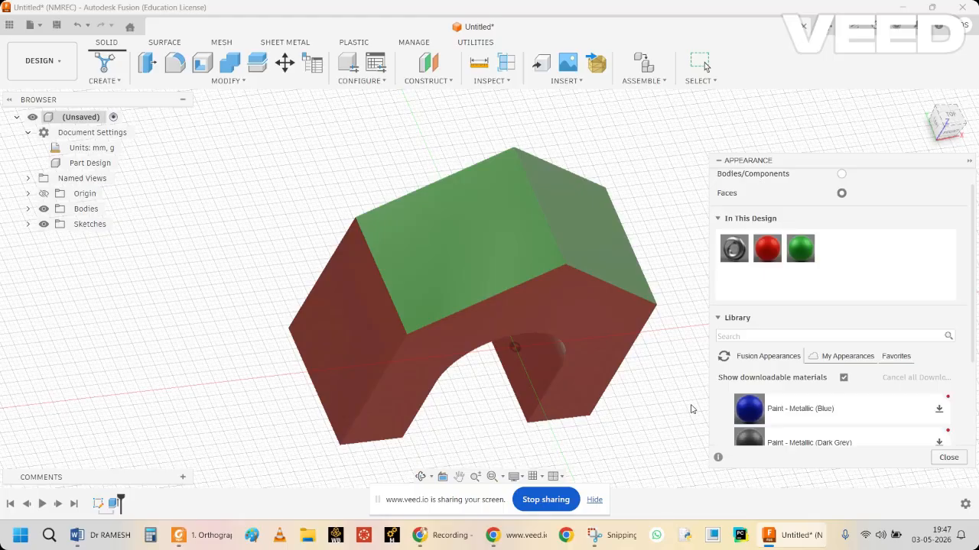
Add Paint - Metallic (Blue) from the library and apply it to both outer vertical side faces of the block.
{"action": "left_click", "coordinate": [589, 347]}
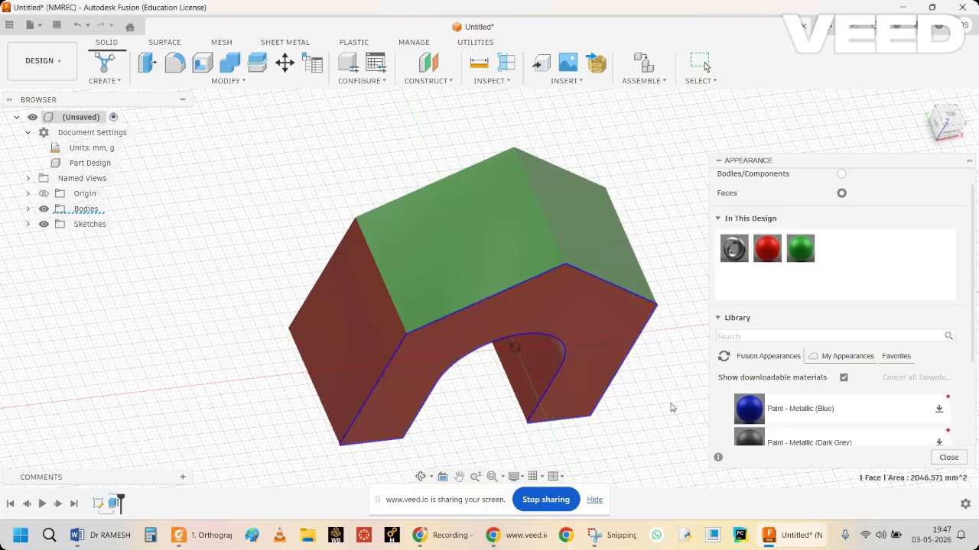
{"action": "left_click_drag", "start_coordinate": [974, 333], "coordinate": [975, 370]}
{"action": "mouse_move", "coordinate": [755, 355]}
{"action": "left_mouse_down"}
{"action": "mouse_move", "coordinate": [773, 346]}
{"action": "mouse_move", "coordinate": [856, 193]}
{"action": "mouse_move", "coordinate": [837, 201]}
{"action": "mouse_move", "coordinate": [835, 216]}
{"action": "mouse_move", "coordinate": [365, 295]}
{"action": "mouse_move", "coordinate": [375, 296]}
{"action": "left_mouse_up"}
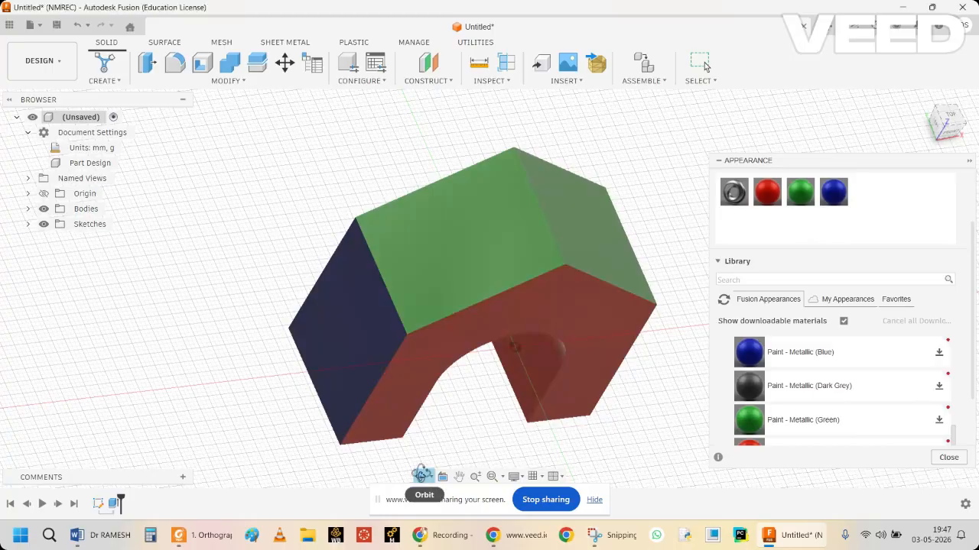
{"action": "left_click", "coordinate": [420, 476]}
{"action": "left_click_drag", "start_coordinate": [581, 412], "coordinate": [575, 387]}
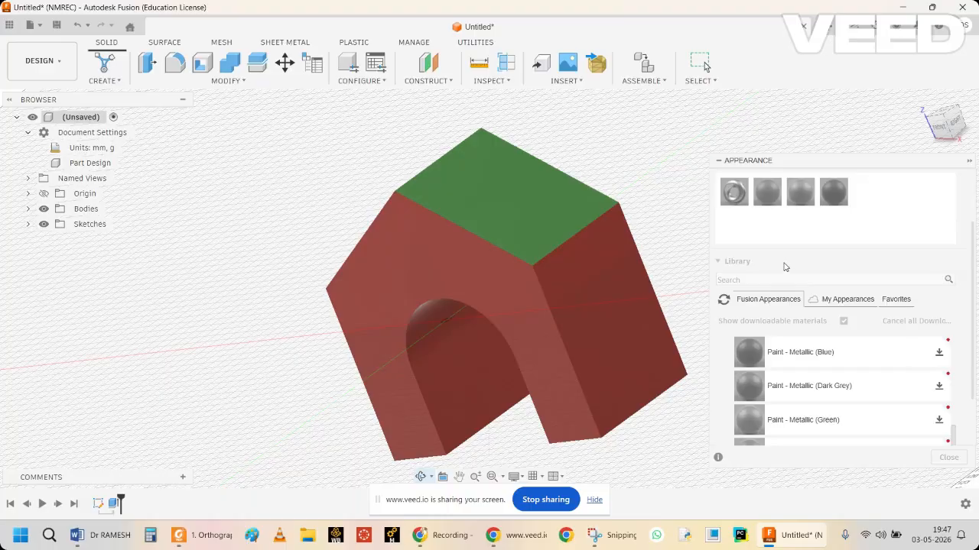
{"action": "key", "text": "Escape"}
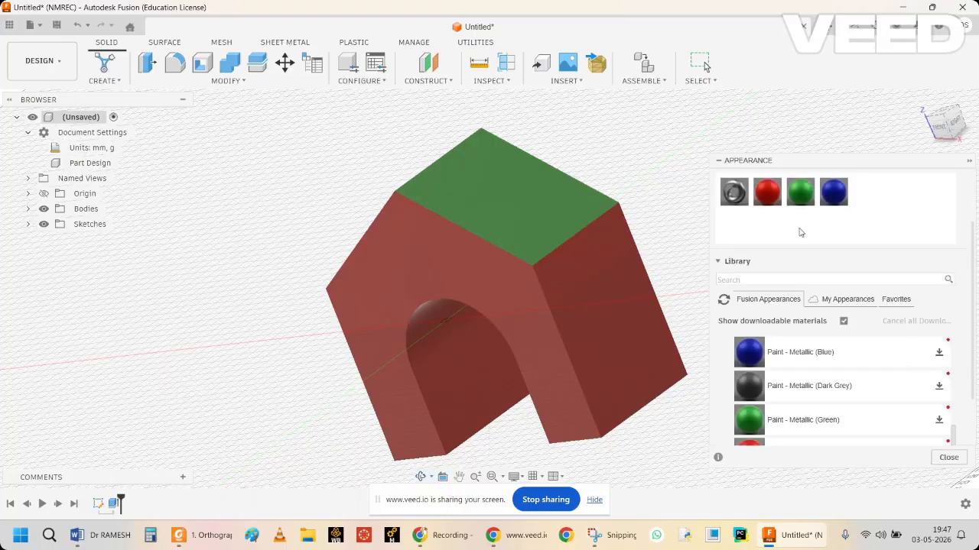
{"action": "mouse_move", "coordinate": [833, 192]}
{"action": "left_mouse_down"}
{"action": "mouse_move", "coordinate": [613, 303]}
{"action": "mouse_move", "coordinate": [618, 289]}
{"action": "left_mouse_up"}
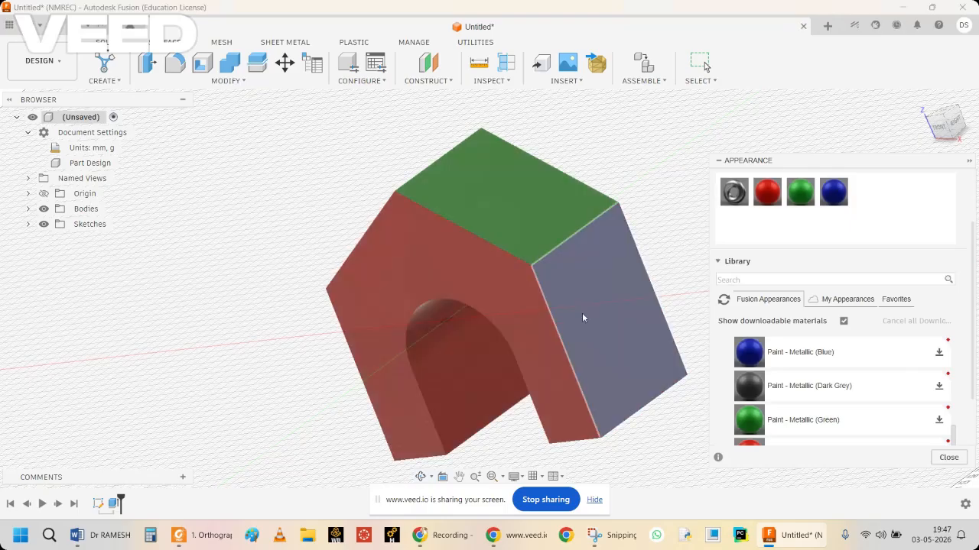
Add Paint - Metallic (Yellow) from the library and apply it to the left leg's inner face and the arch's curved face.
{"action": "middle_click_drag", "start_coordinate": [261, 243], "coordinate": [266, 212]}
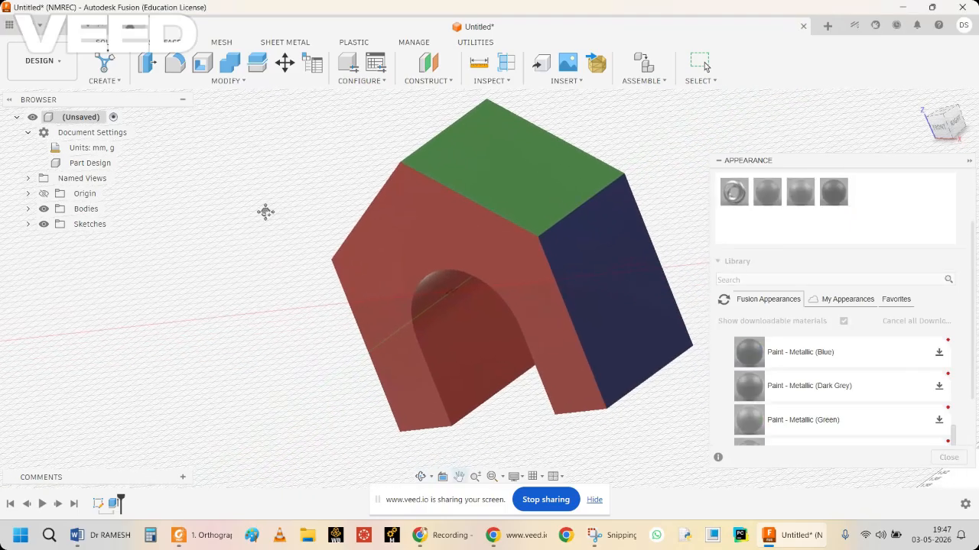
{"action": "left_click_drag", "start_coordinate": [974, 363], "coordinate": [975, 430]}
{"action": "scroll", "coordinate": [973, 398], "scroll_direction": "down", "scroll_amount": 4}
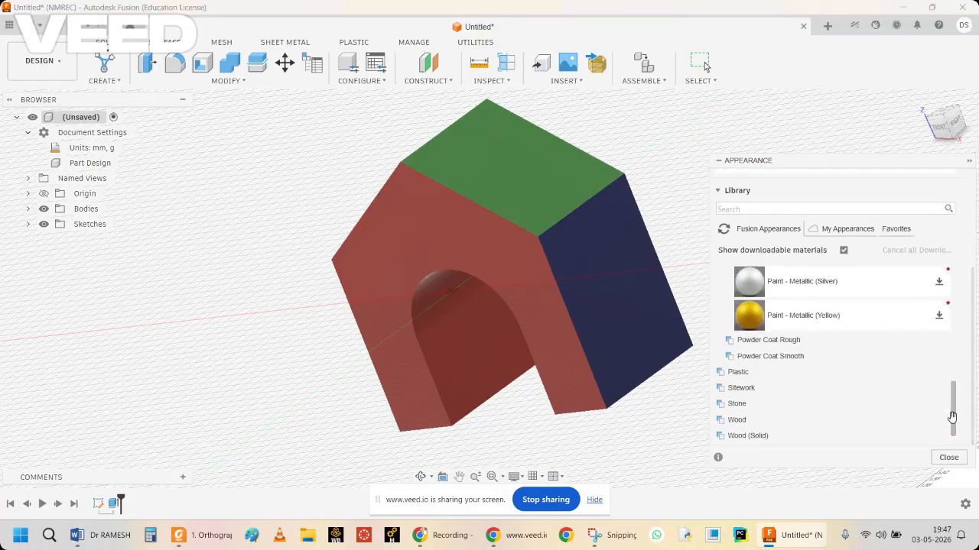
{"action": "left_click_drag", "start_coordinate": [972, 392], "coordinate": [970, 341]}
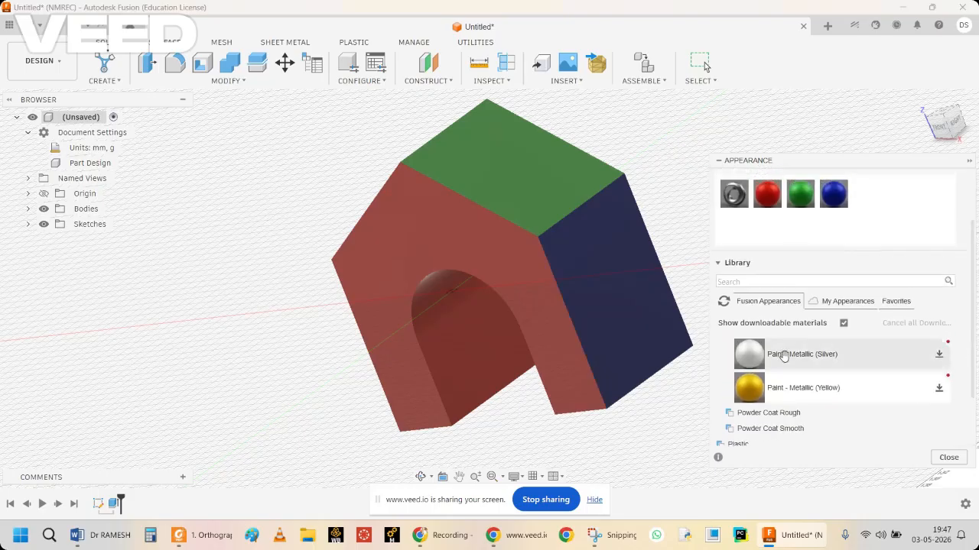
{"action": "left_click_drag", "start_coordinate": [754, 388], "coordinate": [477, 313]}
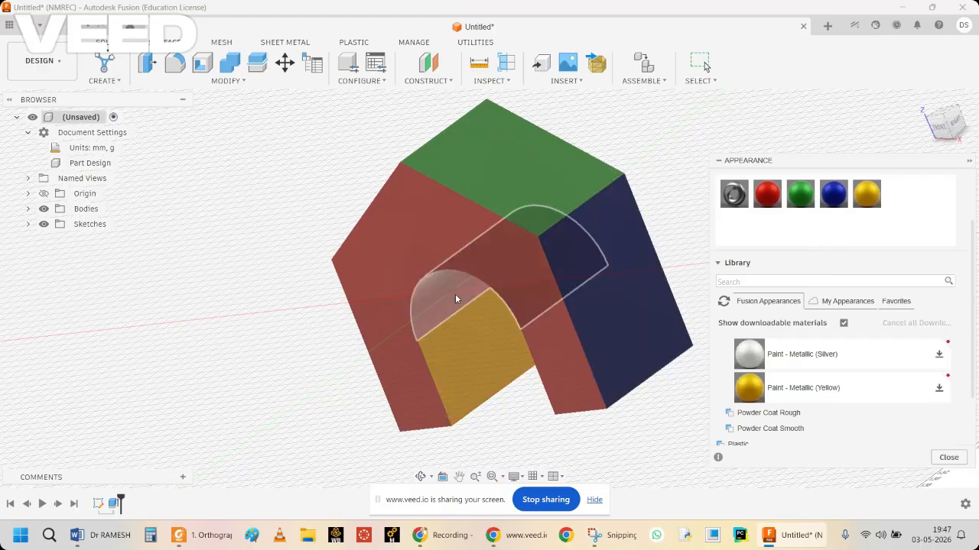
{"action": "left_click_drag", "start_coordinate": [866, 194], "coordinate": [449, 293]}
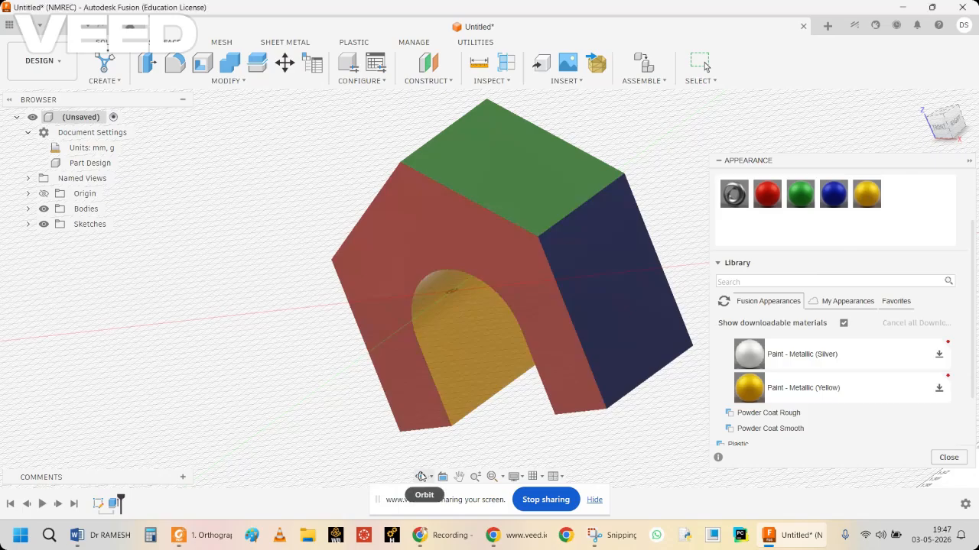
Apply the yellow metallic paint to the right leg's inner face and close the Appearance settings.
{"action": "left_click", "coordinate": [420, 477]}
{"action": "left_click_drag", "start_coordinate": [410, 395], "coordinate": [472, 365]}
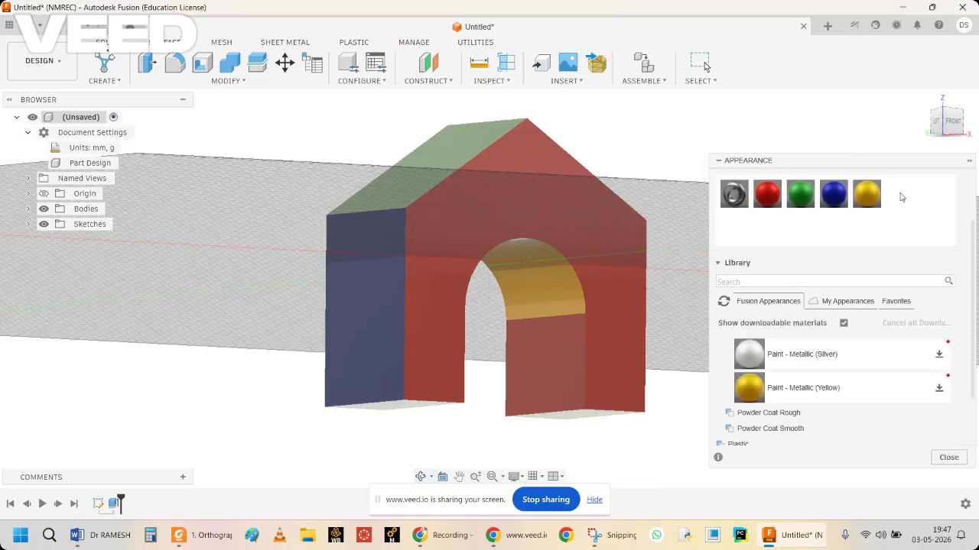
{"action": "left_click_drag", "start_coordinate": [866, 194], "coordinate": [554, 336]}
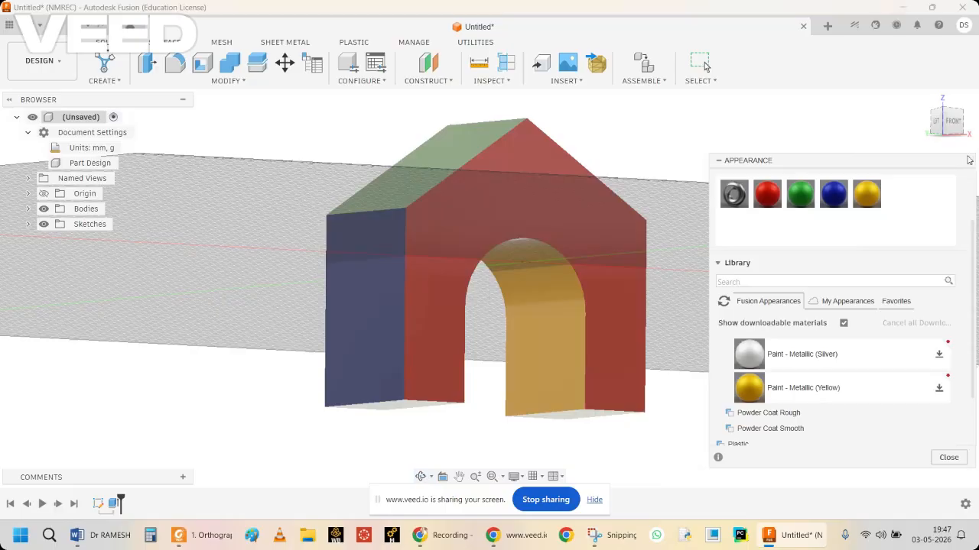
{"action": "left_click", "coordinate": [951, 457]}
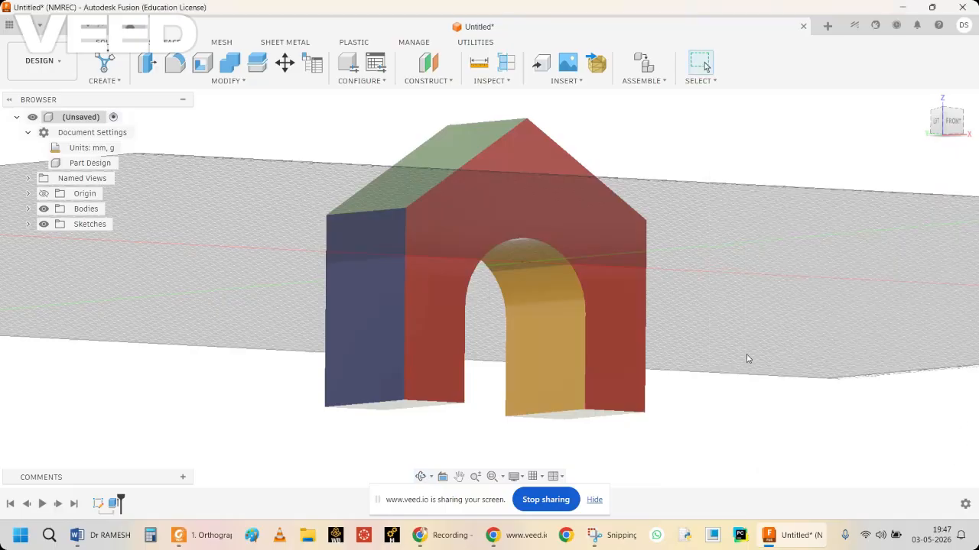
Examine the coloured block from an angled view and in the front, left, right and top views.
{"action": "left_click", "coordinate": [421, 476]}
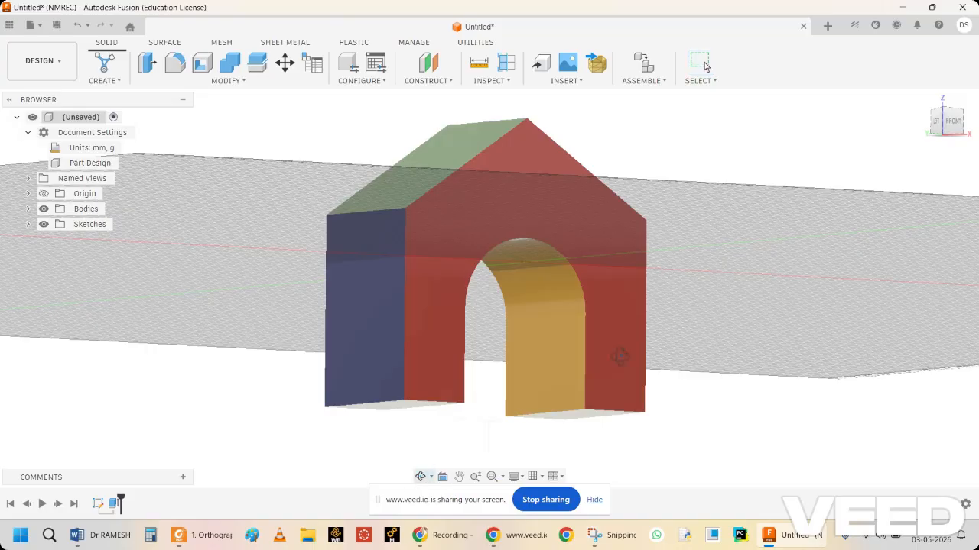
{"action": "left_click_drag", "start_coordinate": [622, 356], "coordinate": [564, 395]}
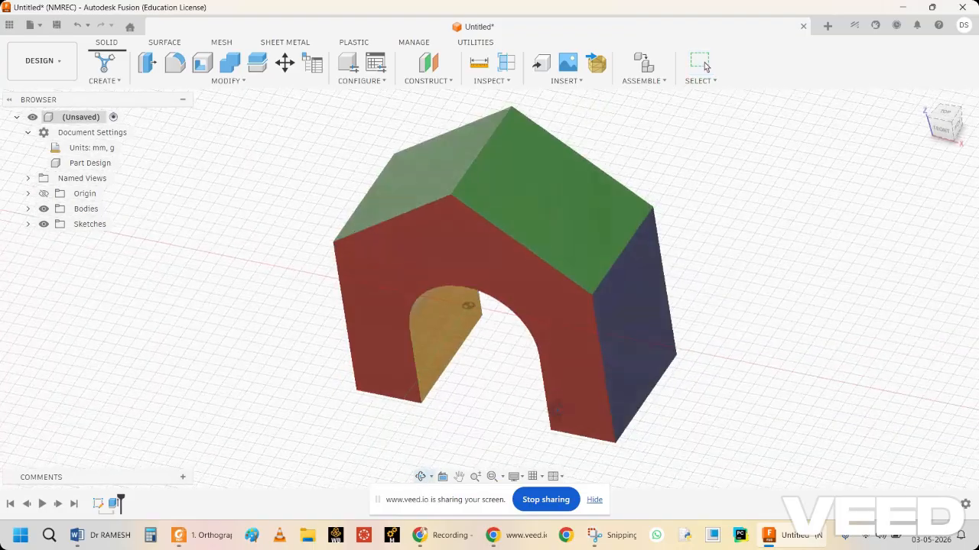
{"action": "key", "text": "Escape"}
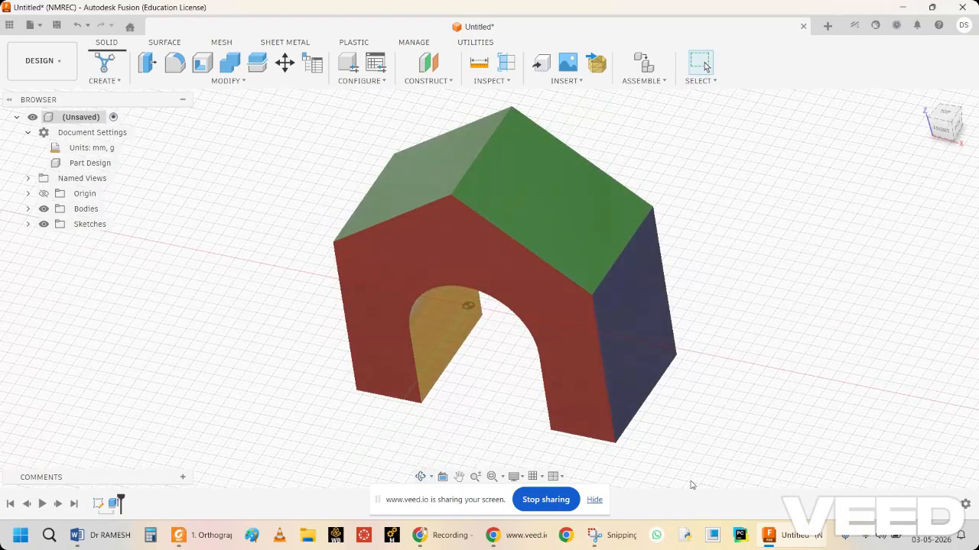
{"action": "left_click", "coordinate": [515, 477]}
{"action": "left_click", "coordinate": [515, 477]}
{"action": "left_click", "coordinate": [944, 132]}
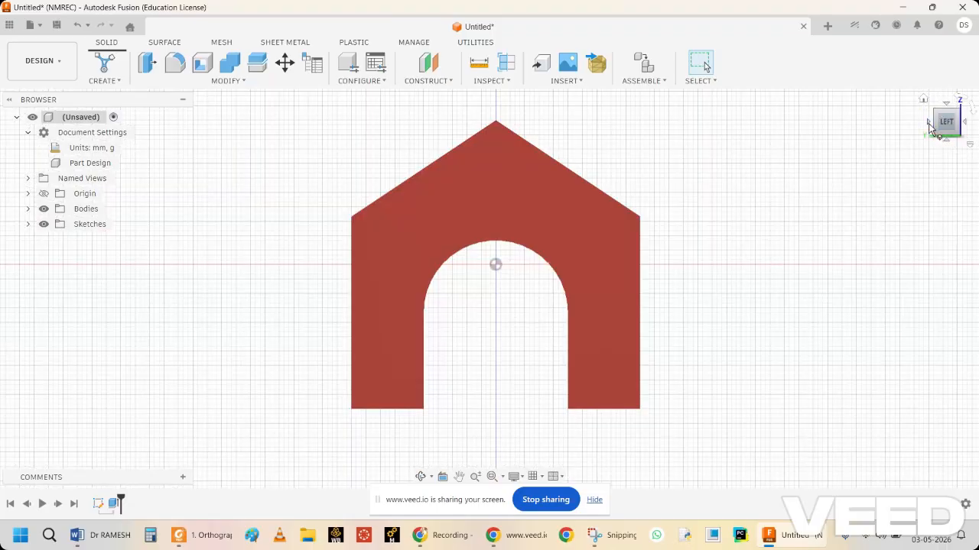
{"action": "left_click", "coordinate": [928, 122]}
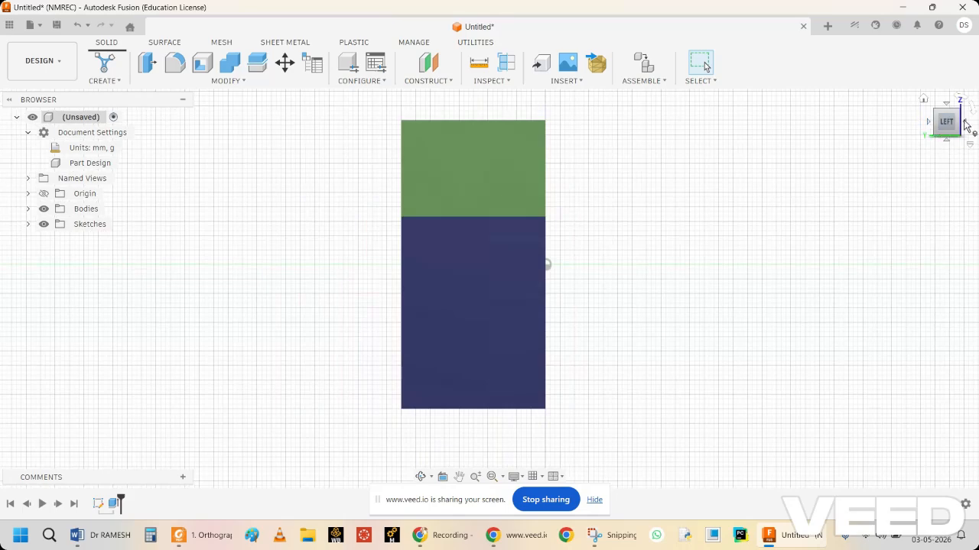
{"action": "left_click", "coordinate": [965, 123]}
{"action": "left_click", "coordinate": [965, 123]}
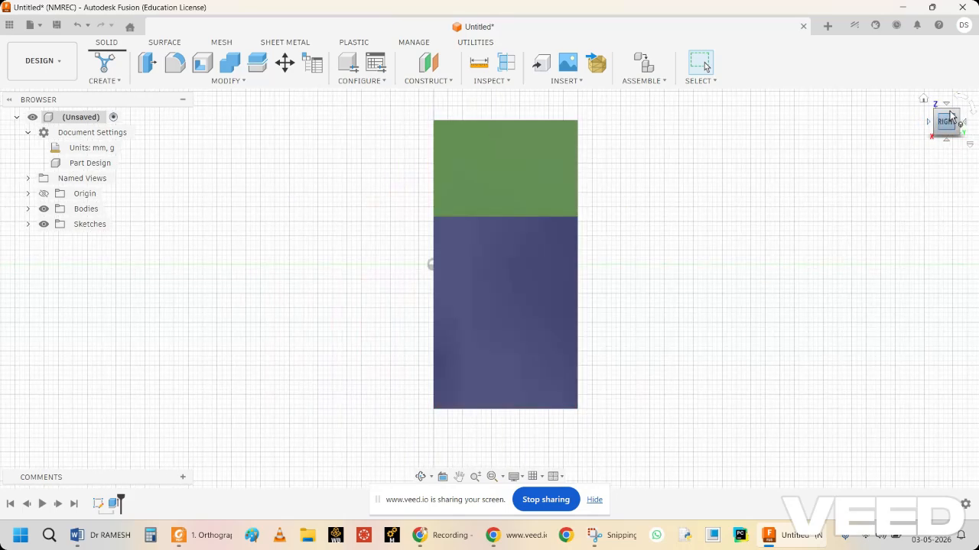
{"action": "left_click", "coordinate": [947, 104]}
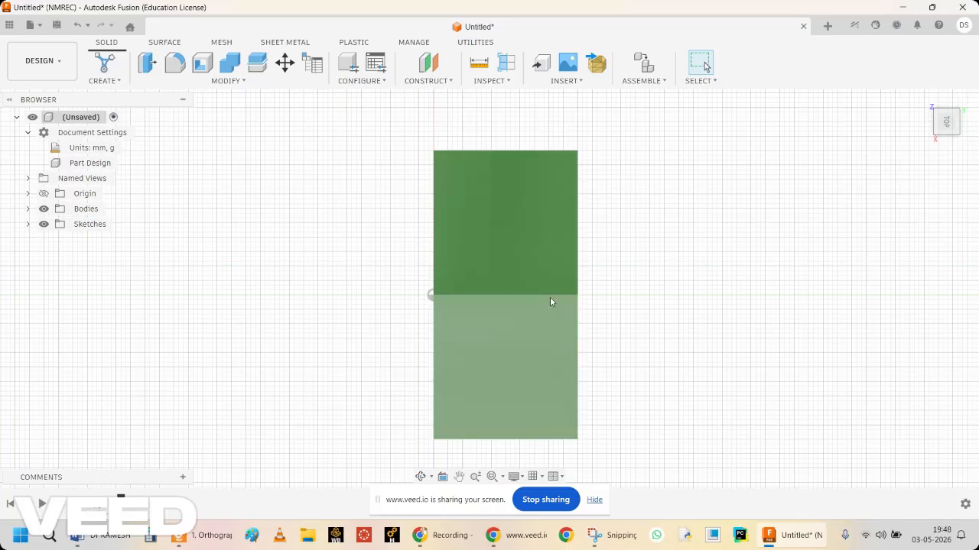
{"action": "left_click", "coordinate": [422, 478]}
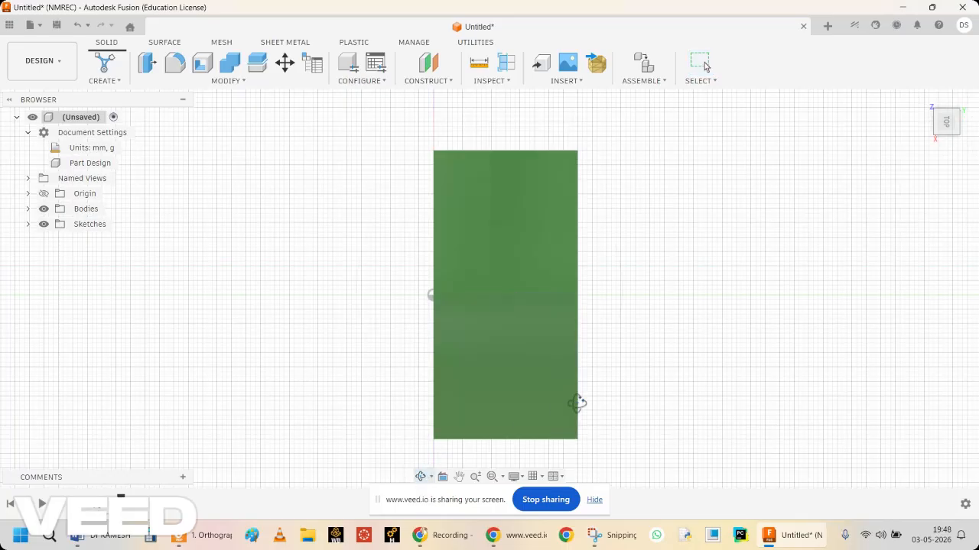
{"action": "left_click_drag", "start_coordinate": [601, 395], "coordinate": [570, 392]}
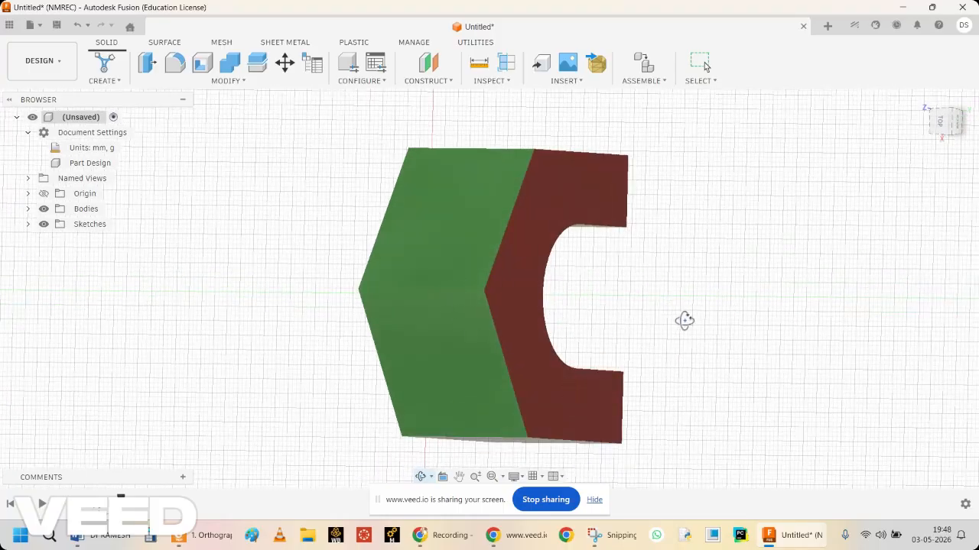
{"action": "key", "text": "Escape"}
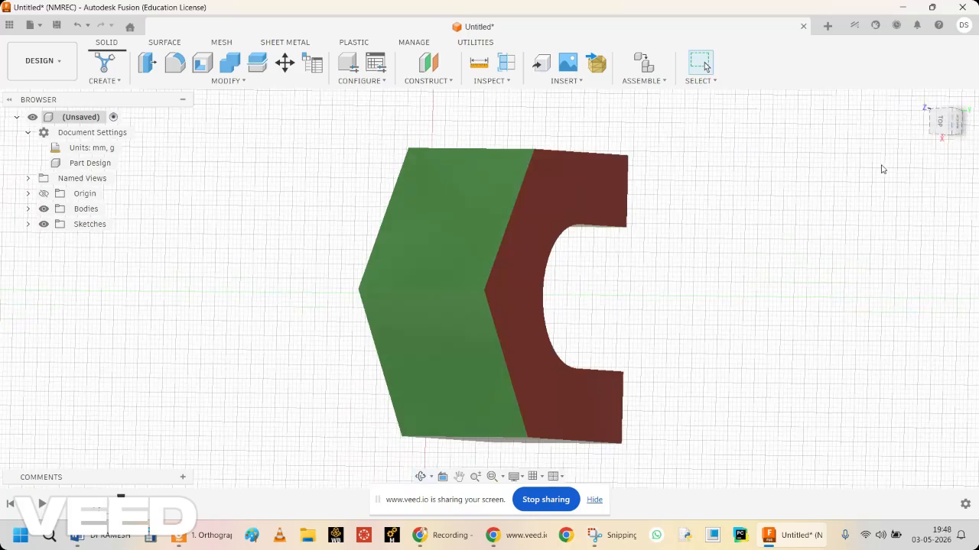
Review the block's side and front views again, orbit back to a pictorial view and minimise the modelling window.
{"action": "left_click", "coordinate": [942, 130]}
{"action": "left_click", "coordinate": [946, 107]}
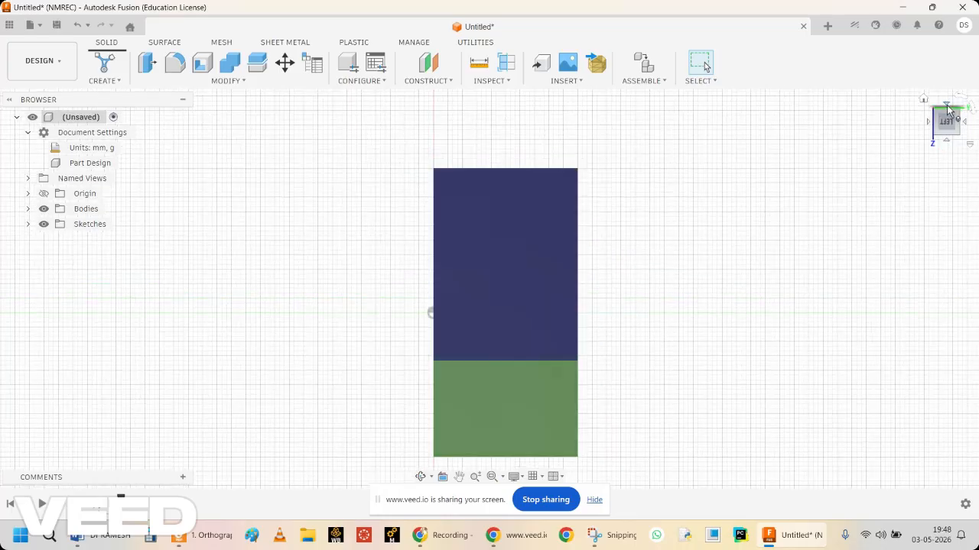
{"action": "left_click", "coordinate": [948, 143]}
{"action": "left_click", "coordinate": [948, 144]}
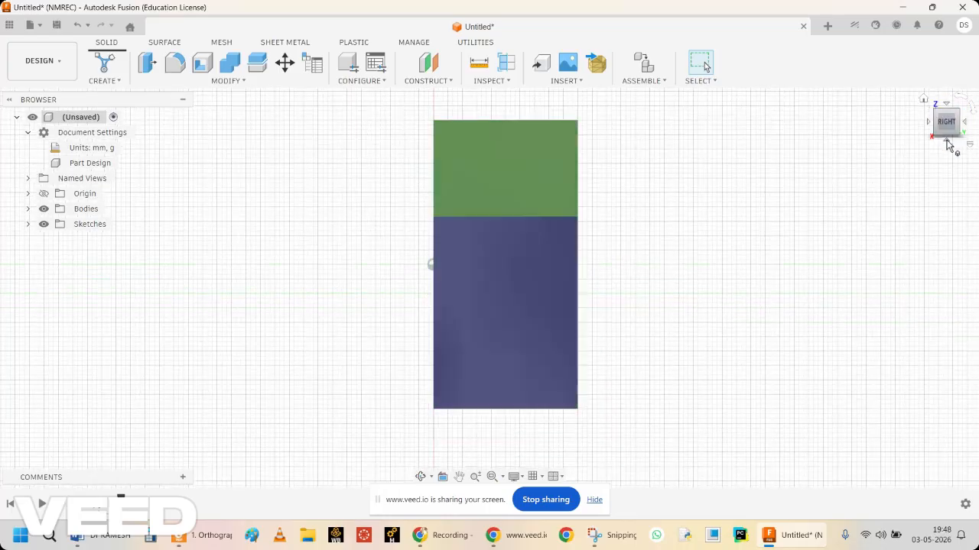
{"action": "left_click", "coordinate": [928, 122]}
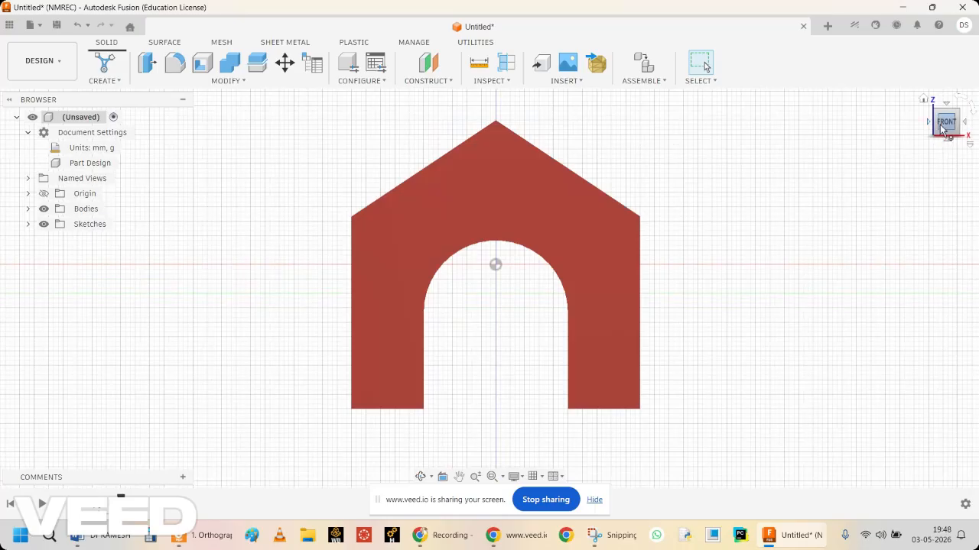
{"action": "left_click", "coordinate": [420, 476]}
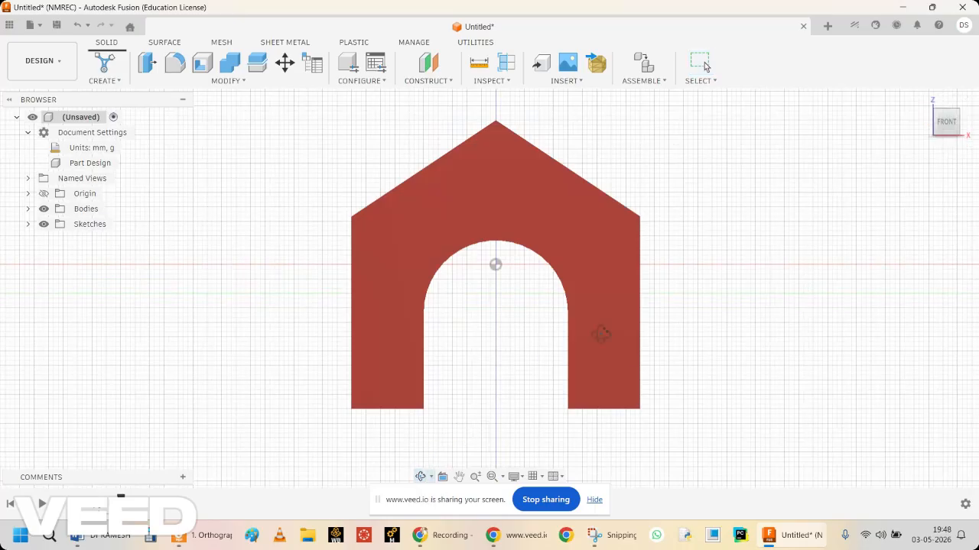
{"action": "left_click_drag", "start_coordinate": [707, 280], "coordinate": [685, 297]}
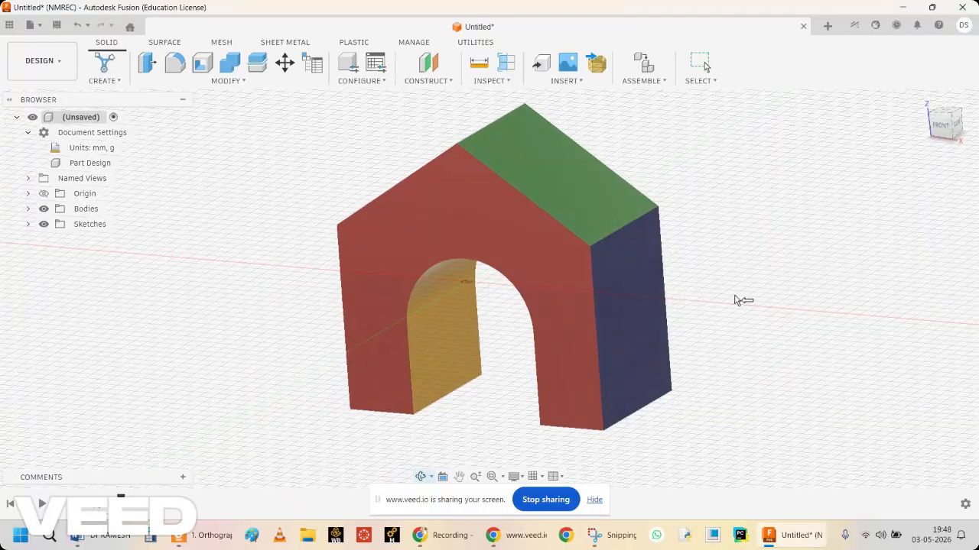
{"action": "key", "text": "Escape"}
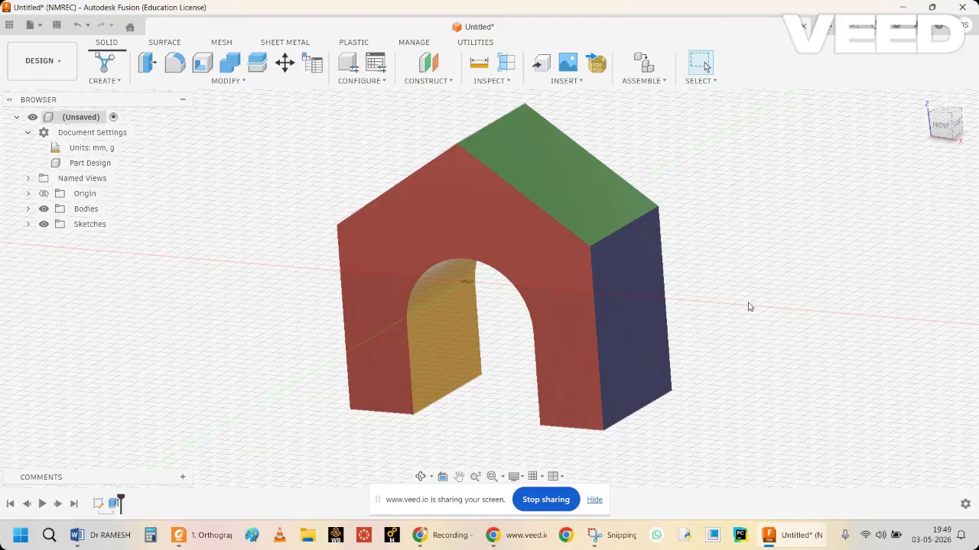
{"action": "left_click", "coordinate": [904, 7]}
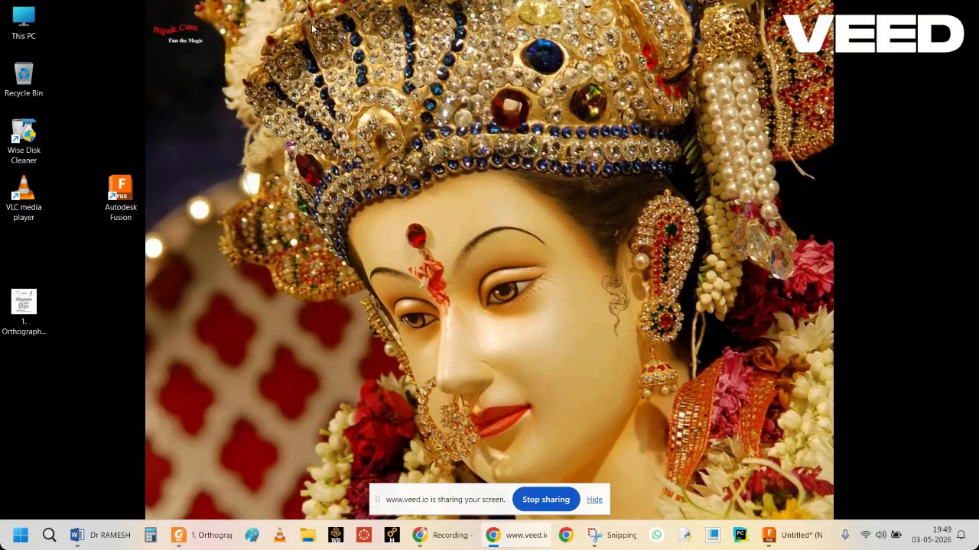
Switch to File Explorer, open the Screenshots folder inside Pictures and preview Screenshot (8743).
{"action": "double_click", "coordinate": [23, 19]}
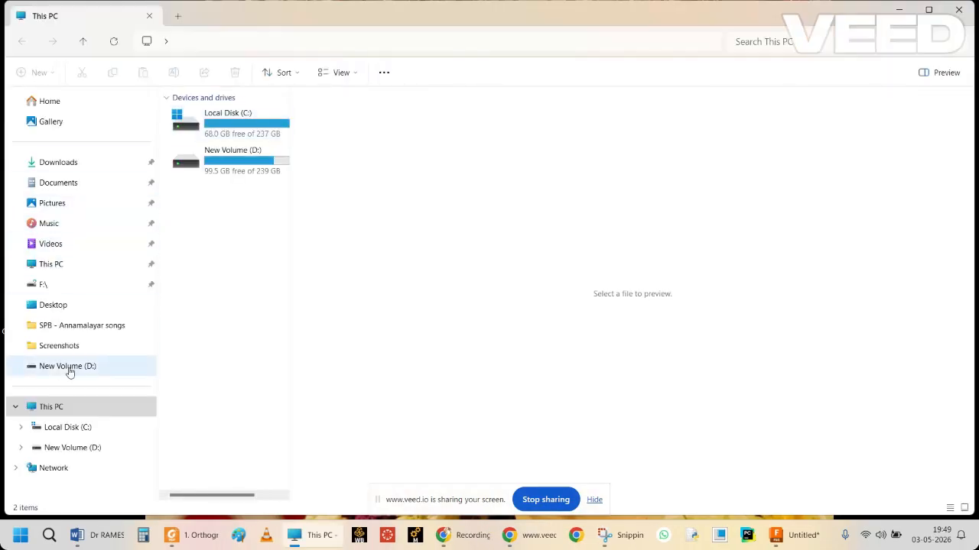
{"action": "left_click", "coordinate": [96, 205]}
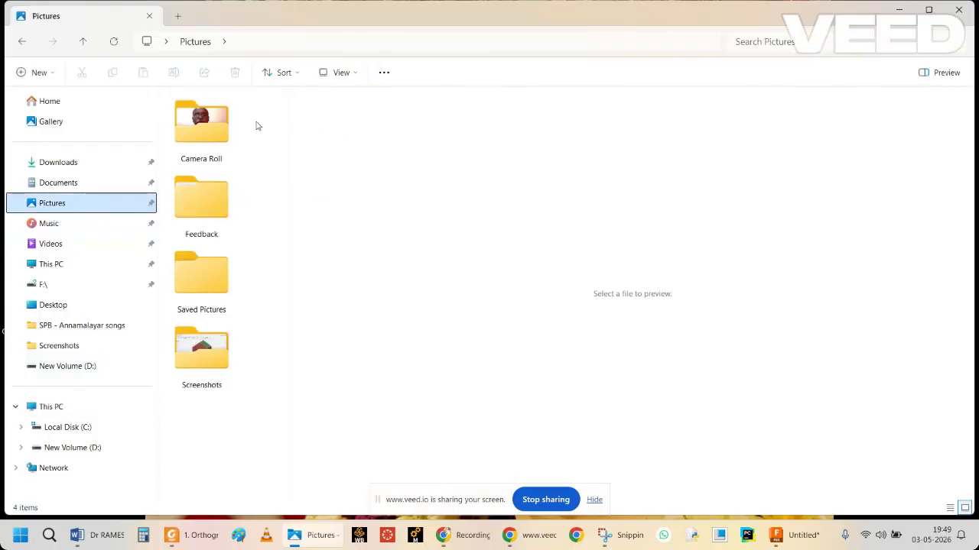
{"action": "double_click", "coordinate": [207, 365]}
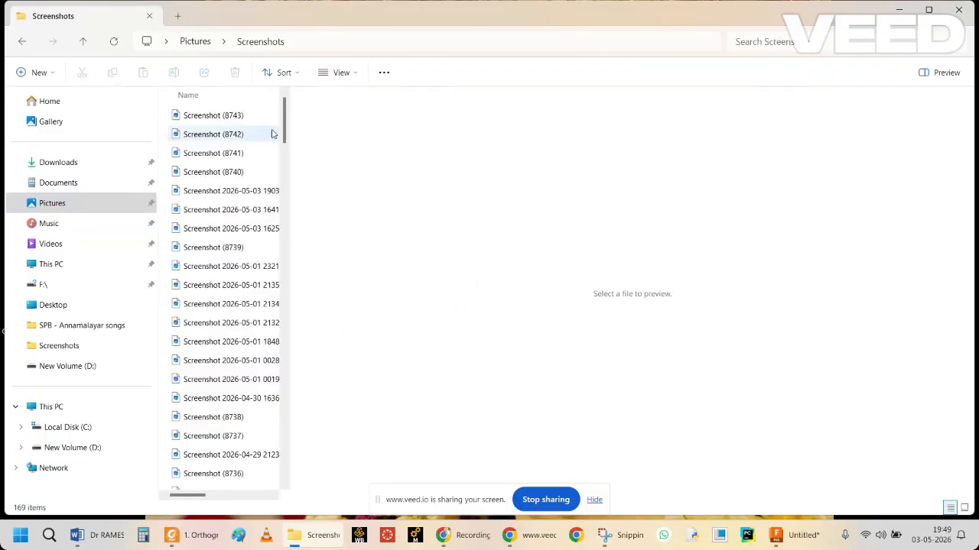
{"action": "left_click", "coordinate": [227, 116]}
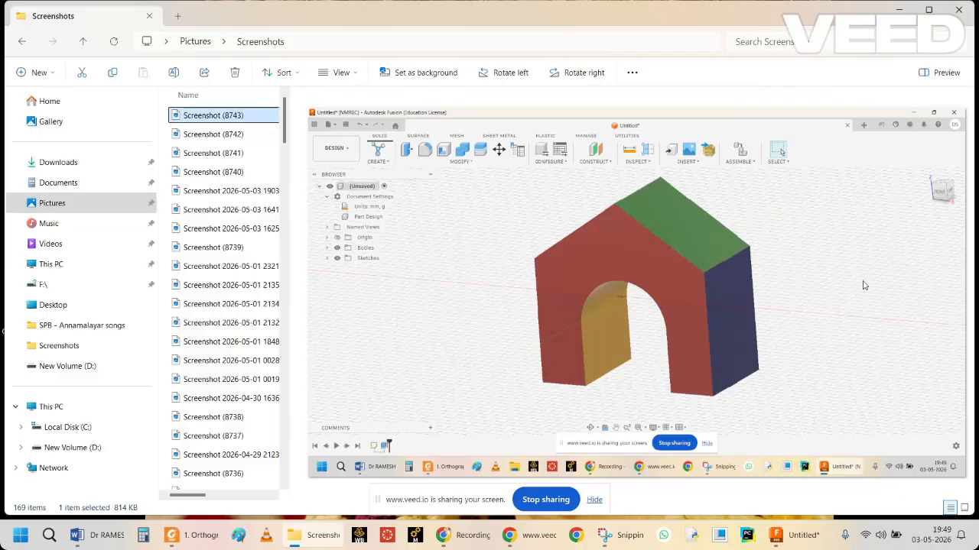
{"action": "left_click", "coordinate": [899, 10]}
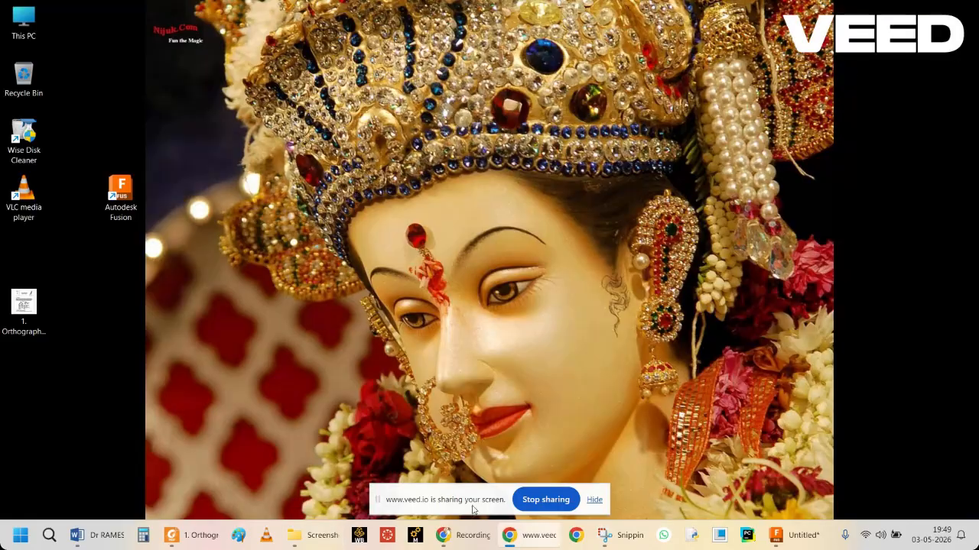
Return to Fusion, orbit the block to show its left side and underside, and check Screenshot (8744) in the Screenshots folder.
{"action": "left_click", "coordinate": [788, 535]}
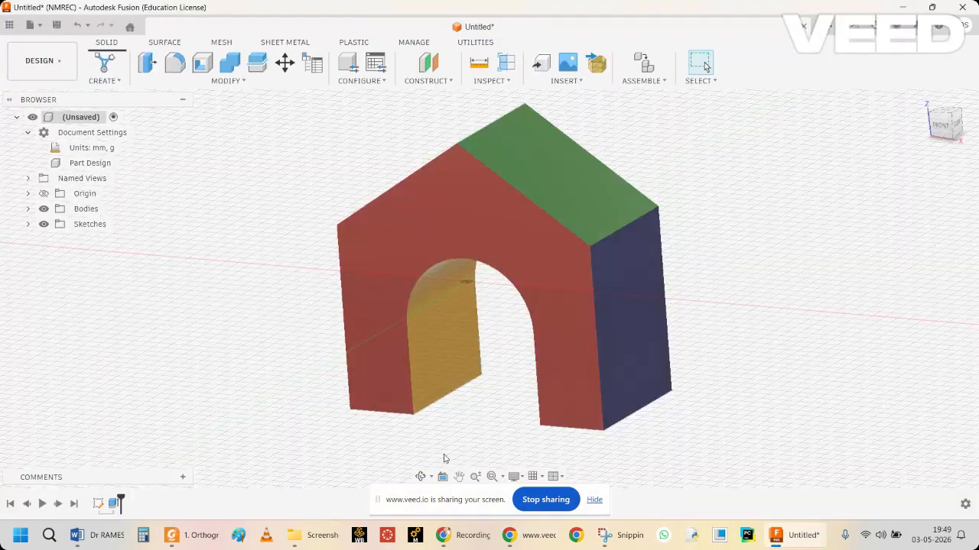
{"action": "left_click", "coordinate": [421, 477]}
{"action": "left_click_drag", "start_coordinate": [474, 321], "coordinate": [558, 290]}
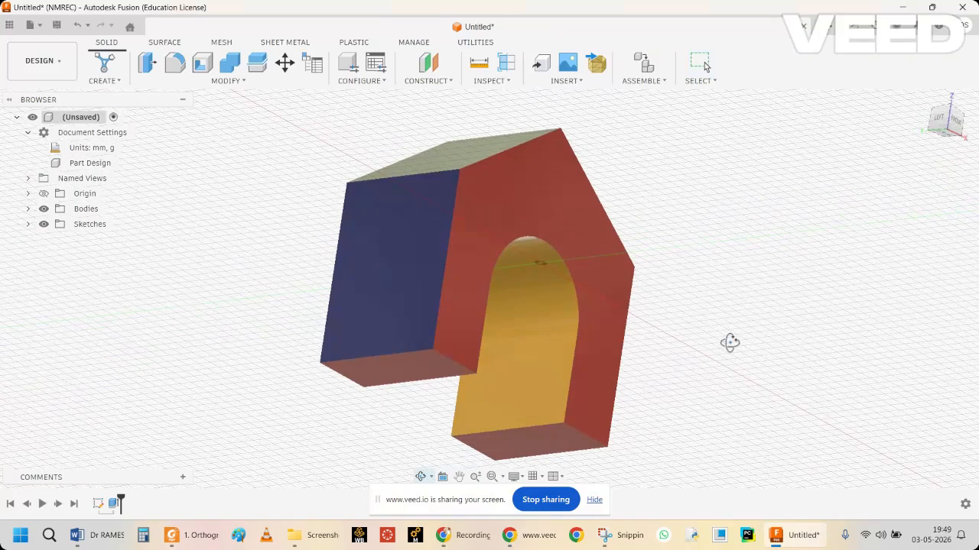
{"action": "key", "text": "Escape"}
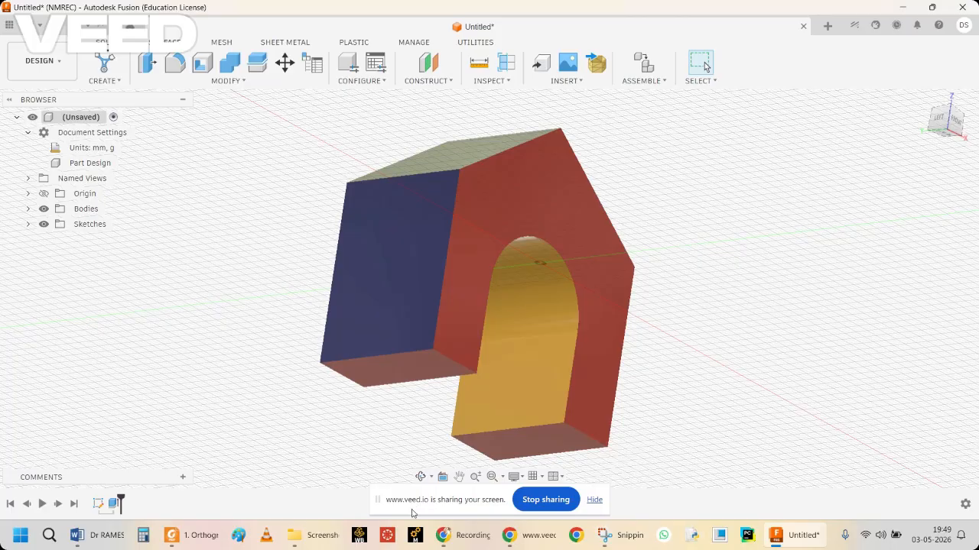
{"action": "left_click", "coordinate": [295, 535]}
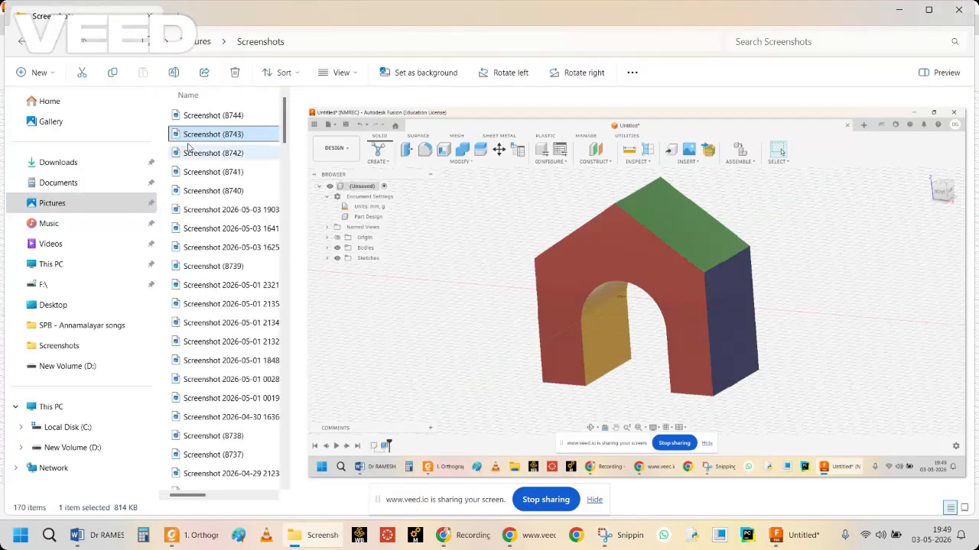
{"action": "left_click", "coordinate": [905, 9]}
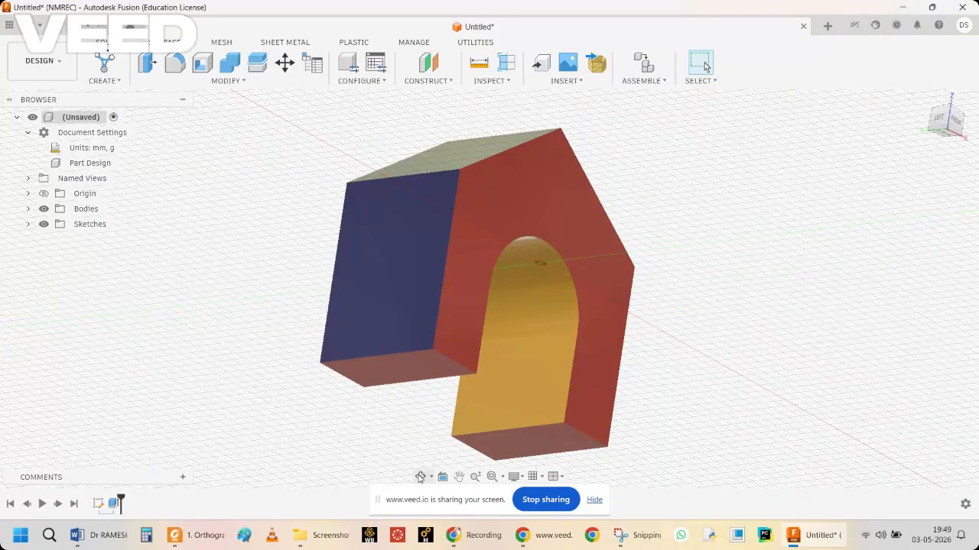
Start exporting the block as an Autodesk Fusion Archive file and browse to the CSE-1c folder on drive D.
{"action": "left_click", "coordinate": [421, 476]}
{"action": "left_click_drag", "start_coordinate": [544, 335], "coordinate": [471, 333]}
{"action": "key", "text": "Escape"}
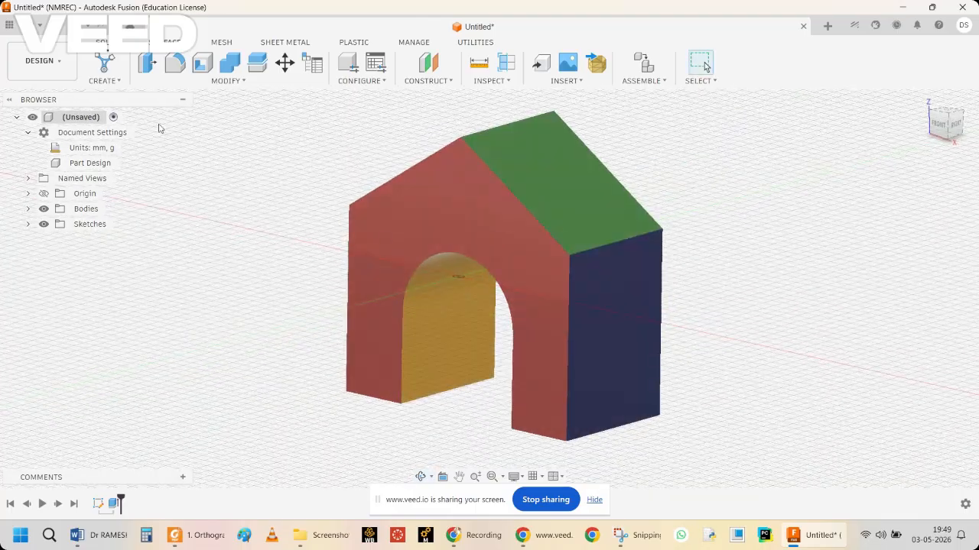
{"action": "left_click", "coordinate": [32, 25]}
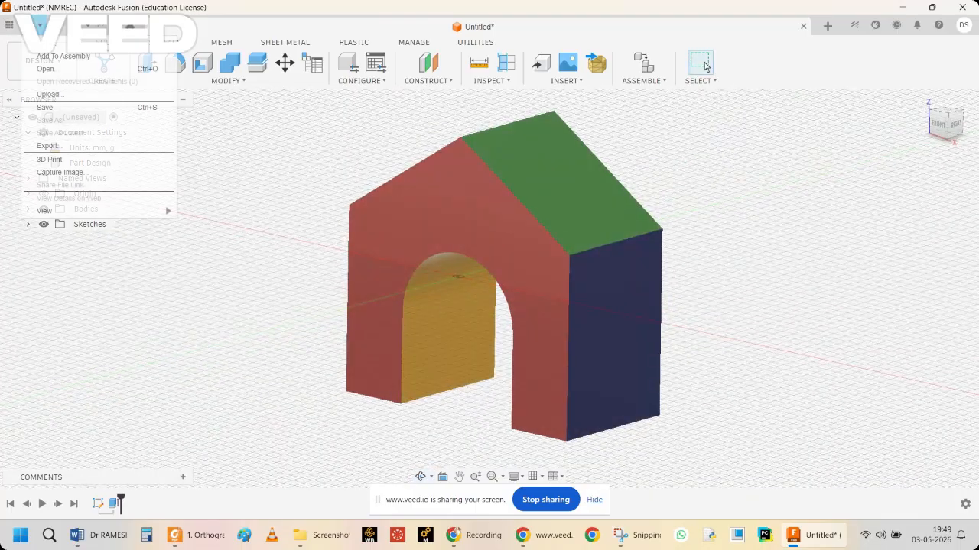
{"action": "left_click", "coordinate": [47, 146]}
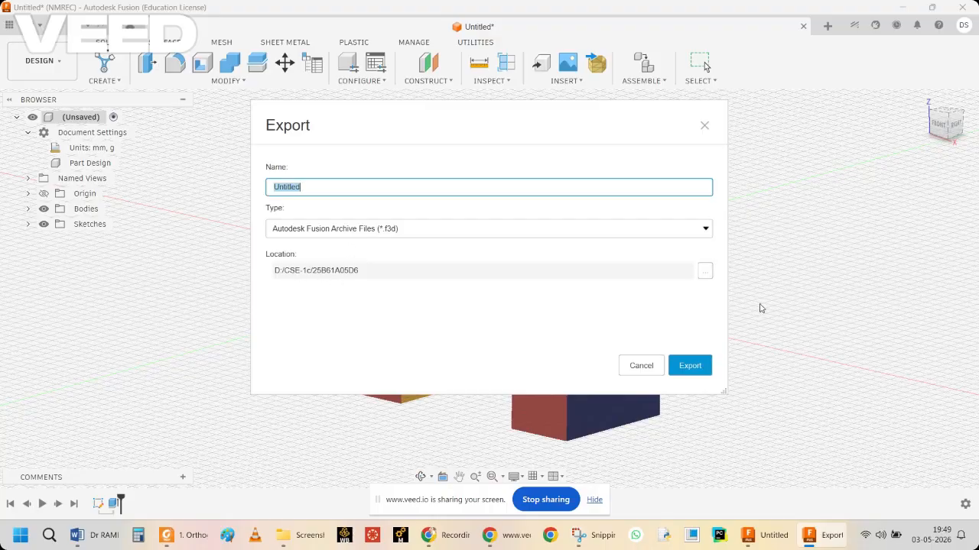
{"action": "left_click", "coordinate": [704, 272]}
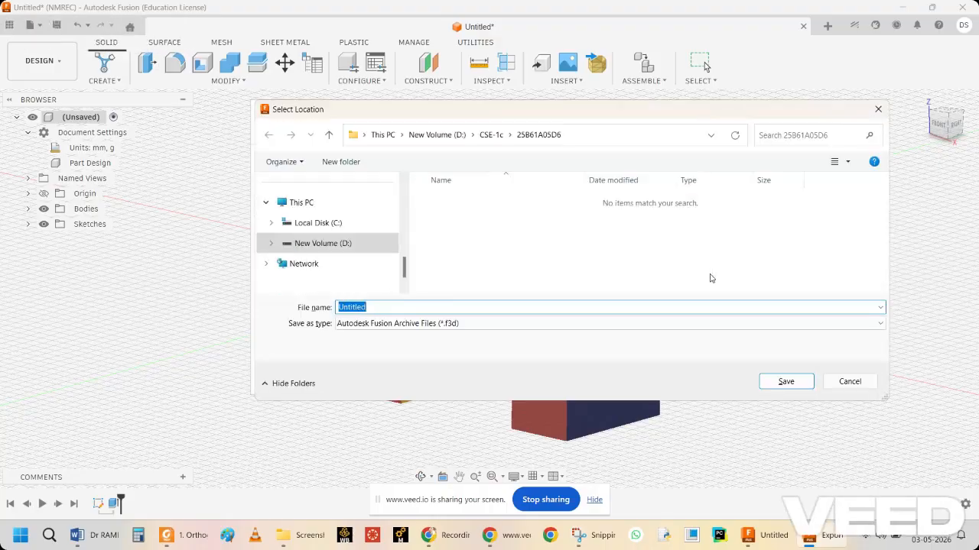
{"action": "left_click", "coordinate": [472, 136]}
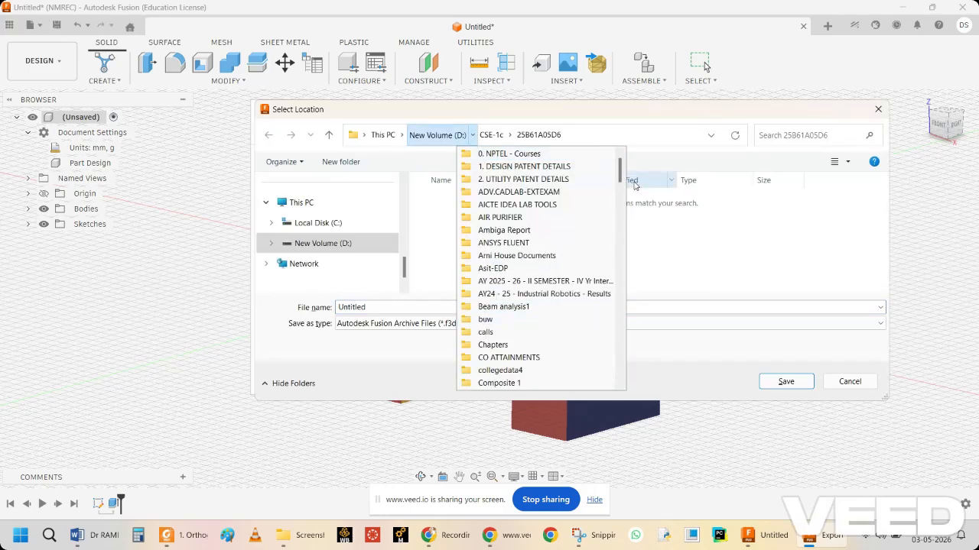
{"action": "left_click_drag", "start_coordinate": [619, 168], "coordinate": [618, 193]}
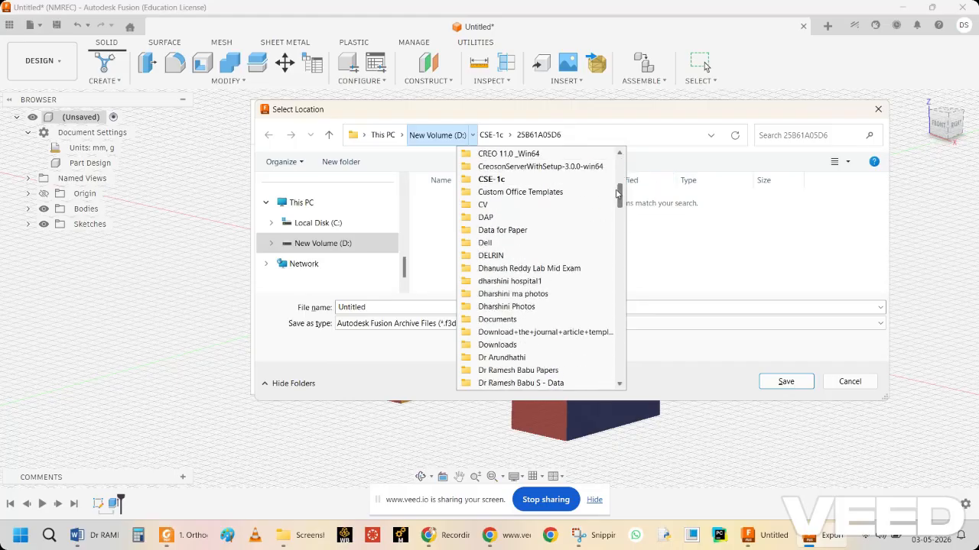
{"action": "left_click", "coordinate": [545, 180]}
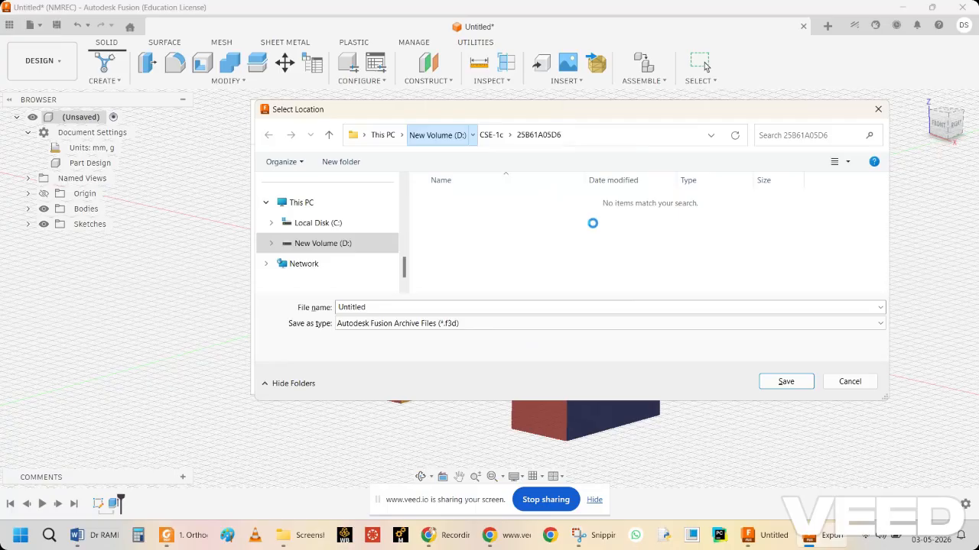
Create a folder in CSE-1c named with the student's roll number and open it as the export location.
{"action": "right_click", "coordinate": [556, 241]}
{"action": "mouse_move", "coordinate": [670, 350]}
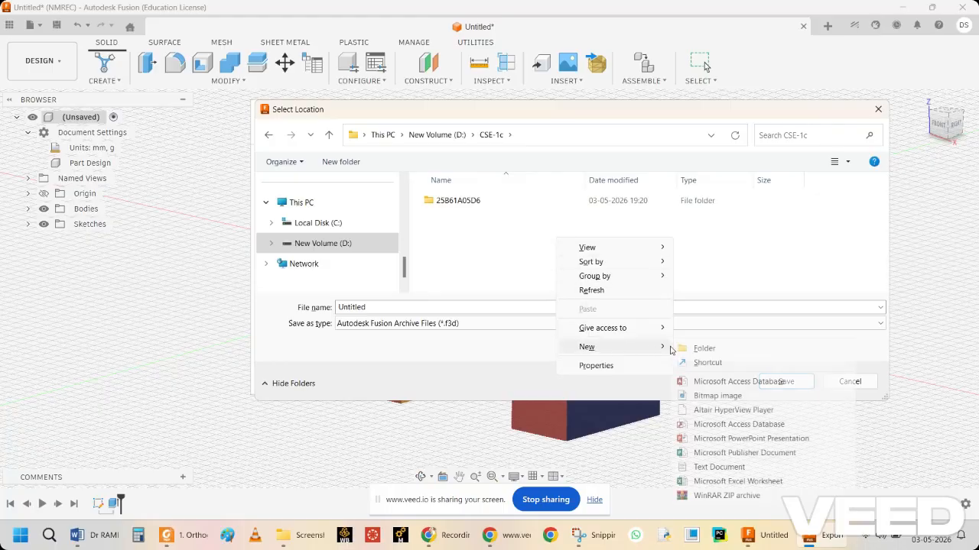
{"action": "left_click", "coordinate": [702, 348]}
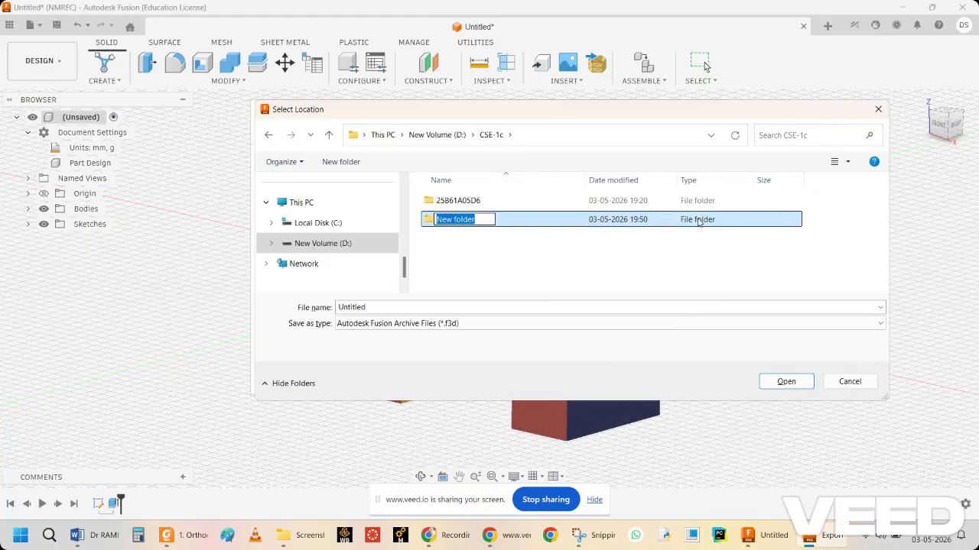
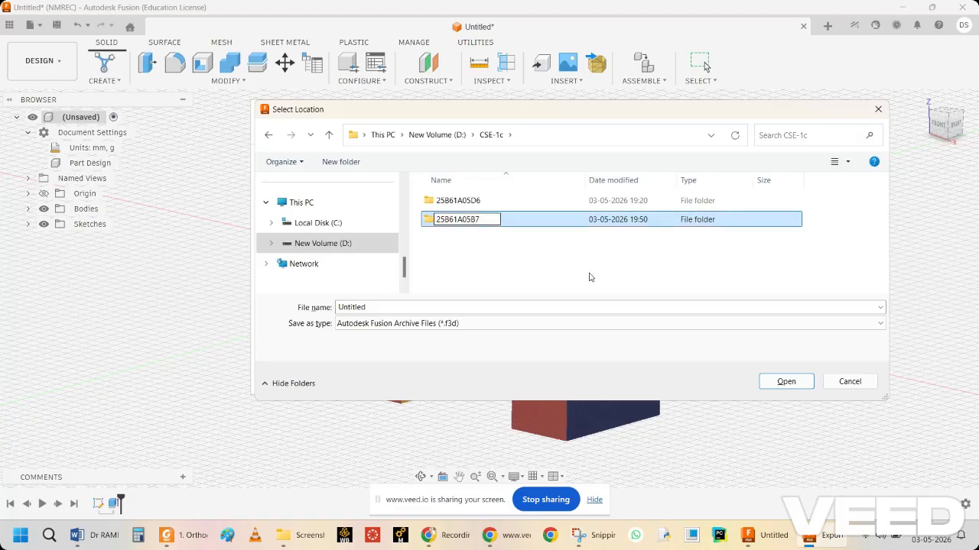
{"action": "key", "text": "Return"}
{"action": "left_click", "coordinate": [489, 200]}
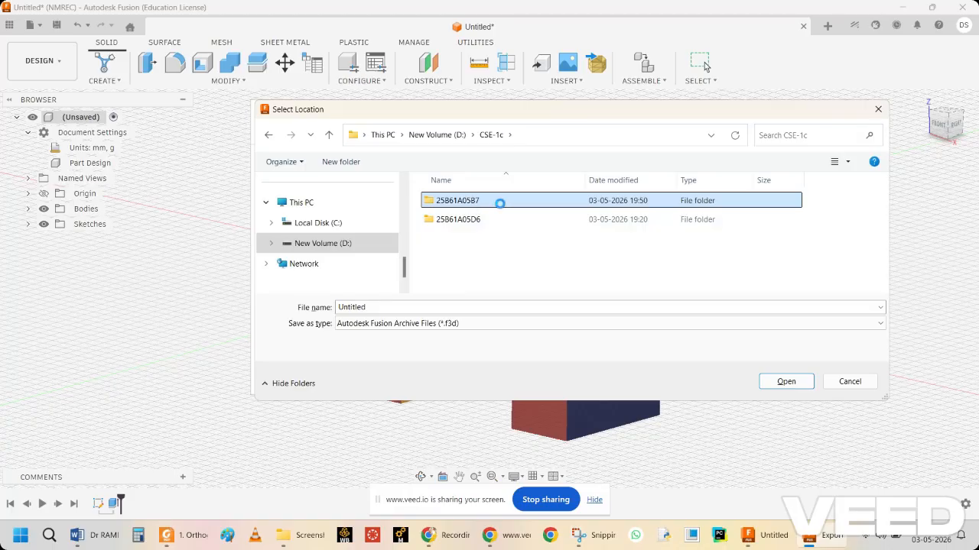
{"action": "key", "text": "Return"}
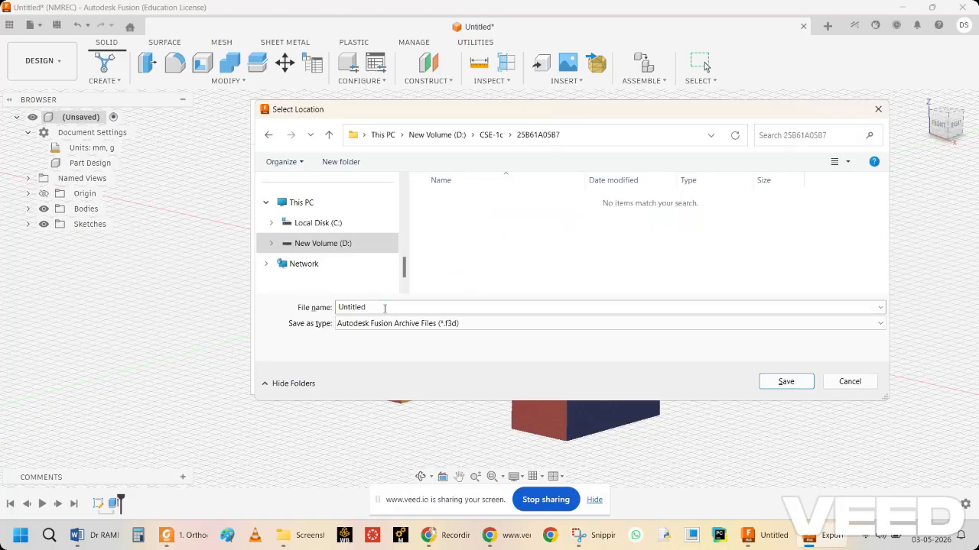
Name the file ExerciseE7.13, export it as an f3d archive to the new folder and dismiss the export notification.
{"action": "type", "text": "Exer"}
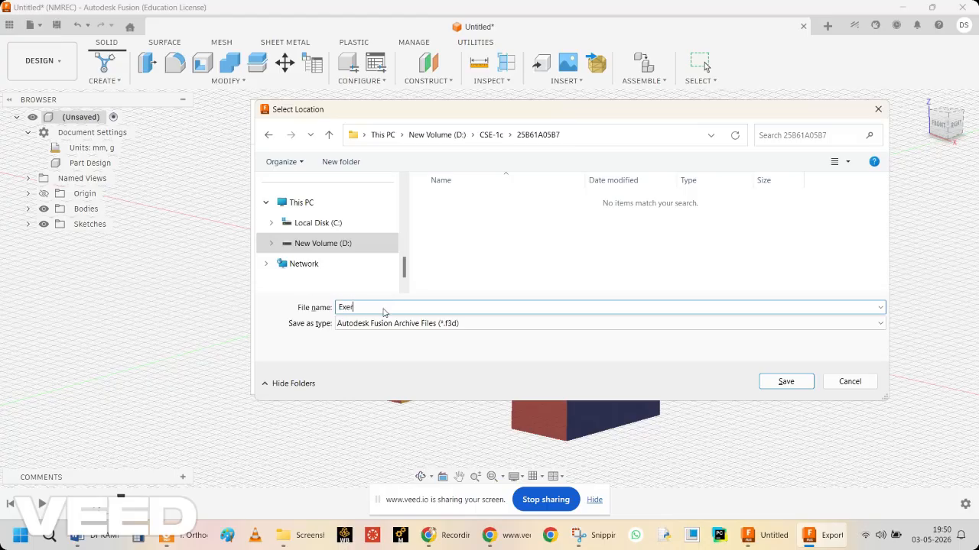
{"action": "type", "text": "cise"}
{"action": "left_click", "coordinate": [602, 535]}
{"action": "left_click", "coordinate": [602, 535]}
{"action": "left_click", "coordinate": [412, 306]}
{"action": "type", "text": "E7.13"}
{"action": "left_click", "coordinate": [799, 382]}
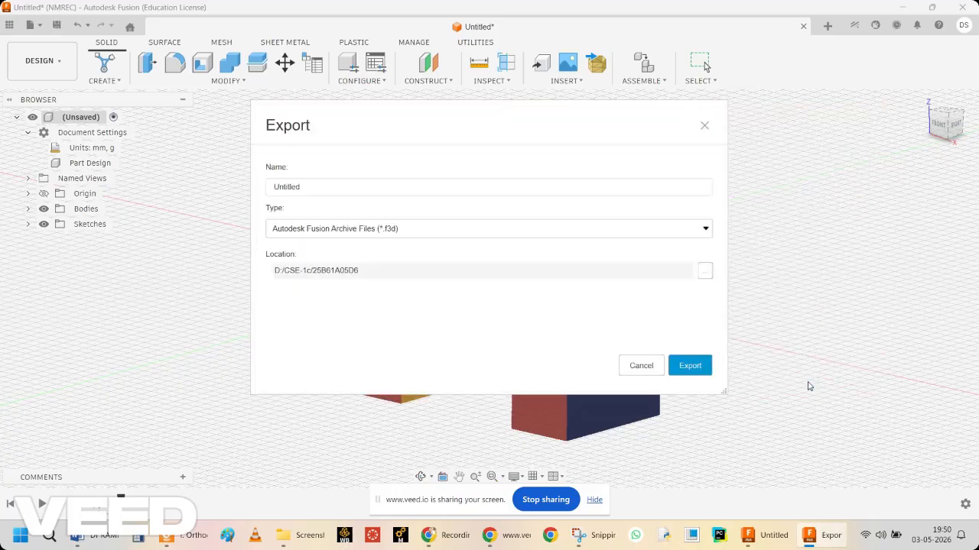
{"action": "left_click", "coordinate": [697, 367]}
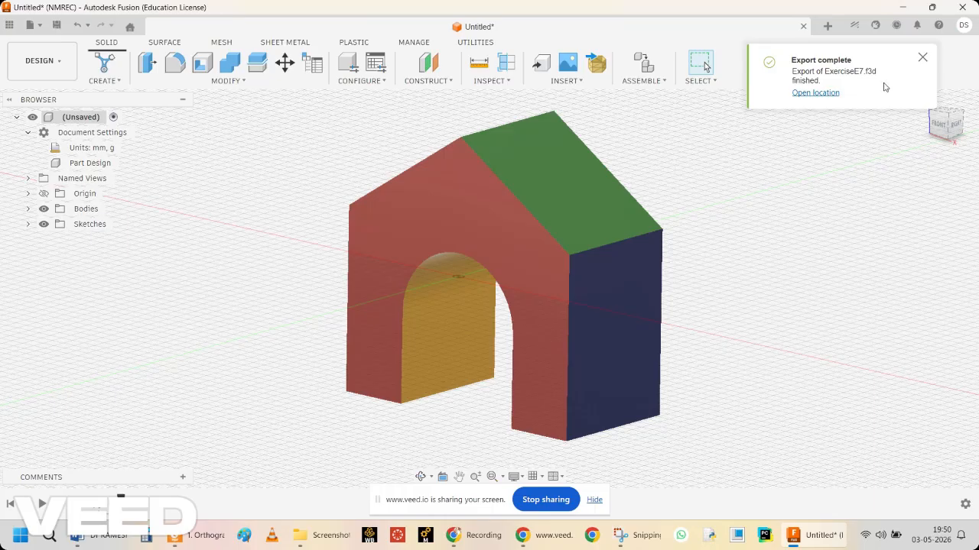
{"action": "left_click", "coordinate": [922, 57]}
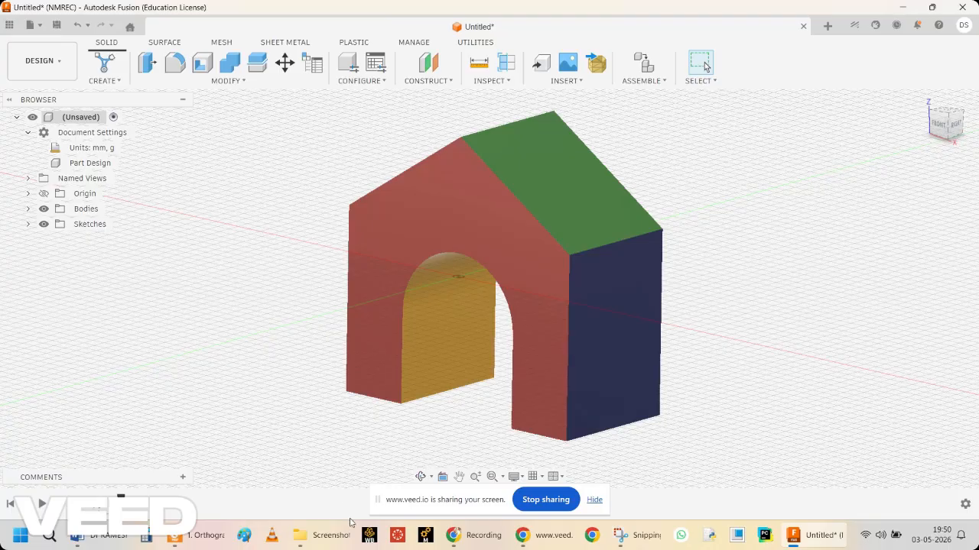
{"action": "left_click", "coordinate": [470, 533]}
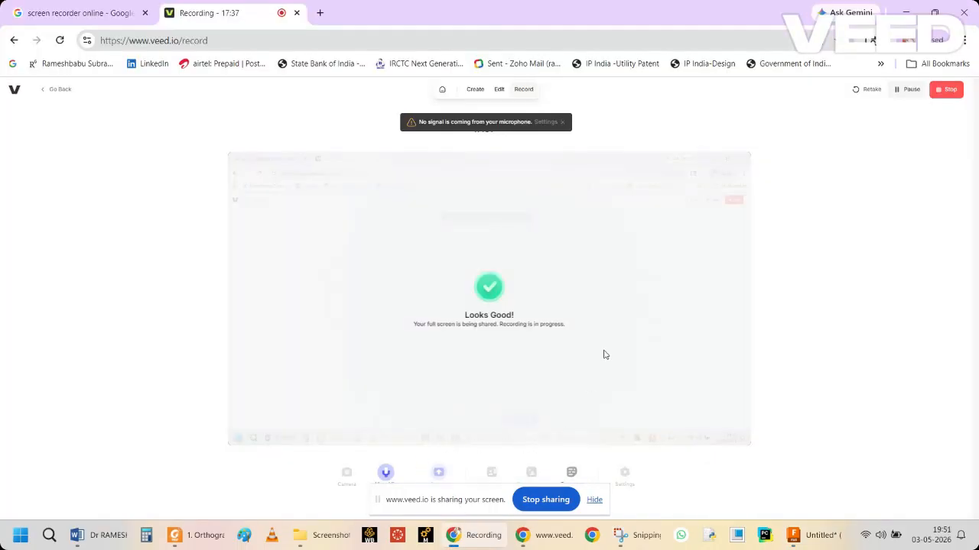